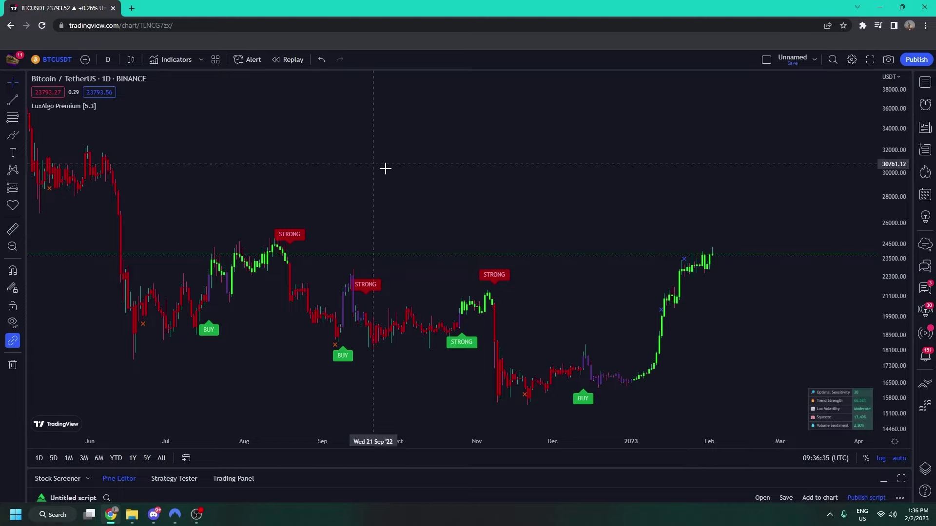
Brush freehand marks along the November drop, around the December BUY signal and its rise, and around the mid-August STRONG sell signal.
{"action": "scroll", "coordinate": [355, 216], "scroll_direction": "up", "scroll_amount": 3}
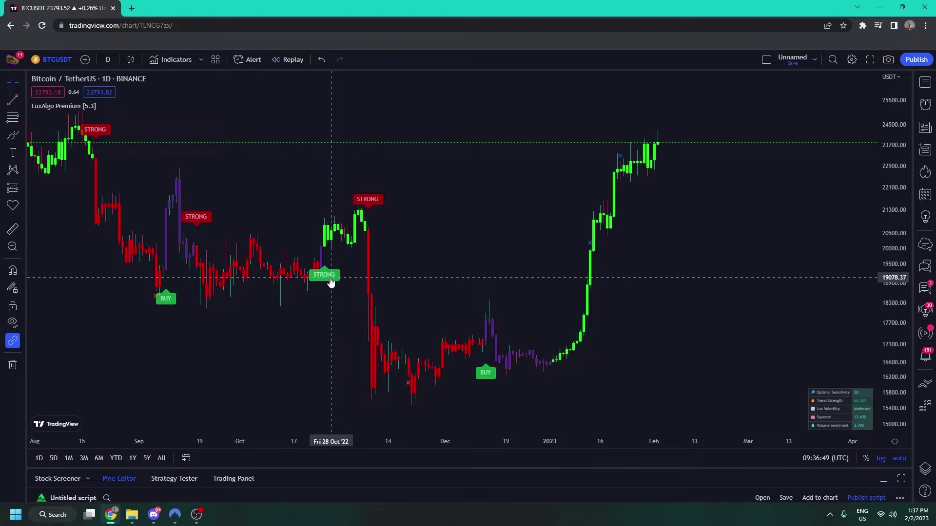
{"action": "left_click", "coordinate": [12, 138]}
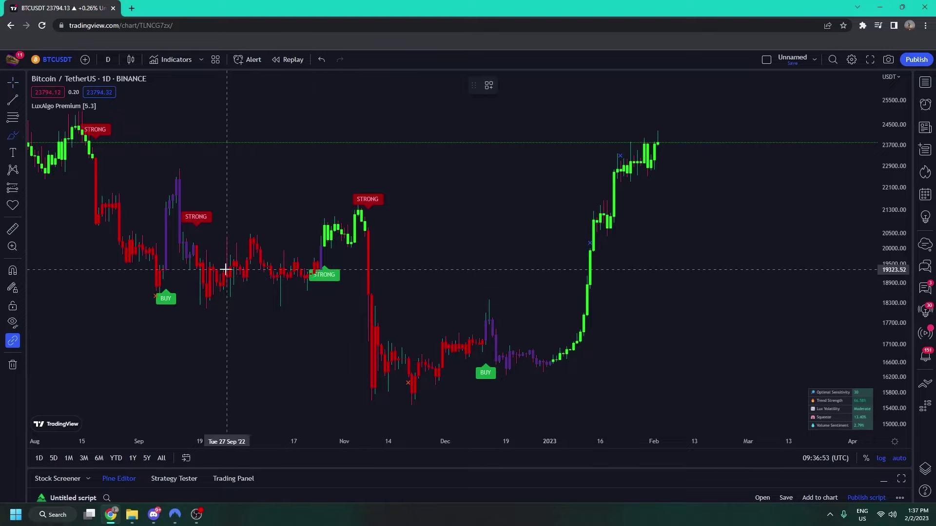
{"action": "left_click_drag", "start_coordinate": [359, 211], "coordinate": [391, 271]}
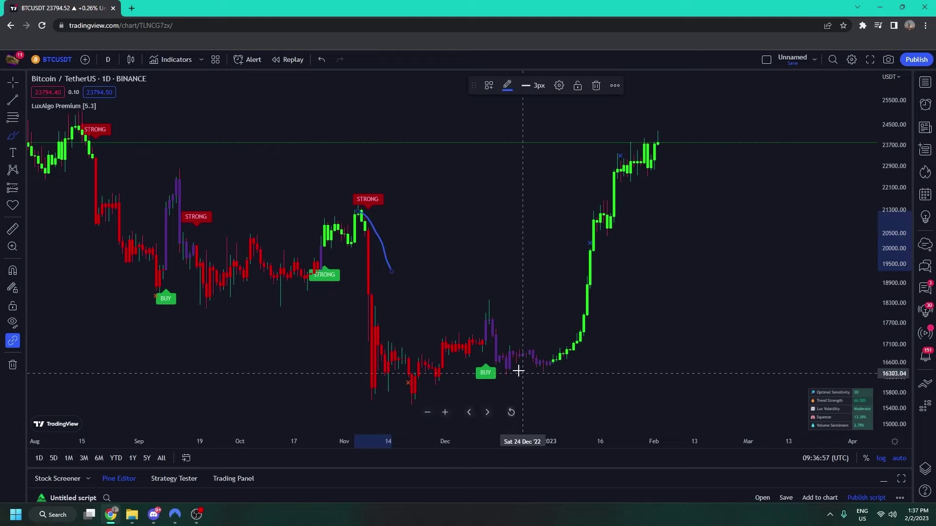
{"action": "mouse_move", "coordinate": [486, 350]}
{"action": "left_mouse_down"}
{"action": "mouse_move", "coordinate": [473, 379]}
{"action": "mouse_move", "coordinate": [617, 281]}
{"action": "left_mouse_up"}
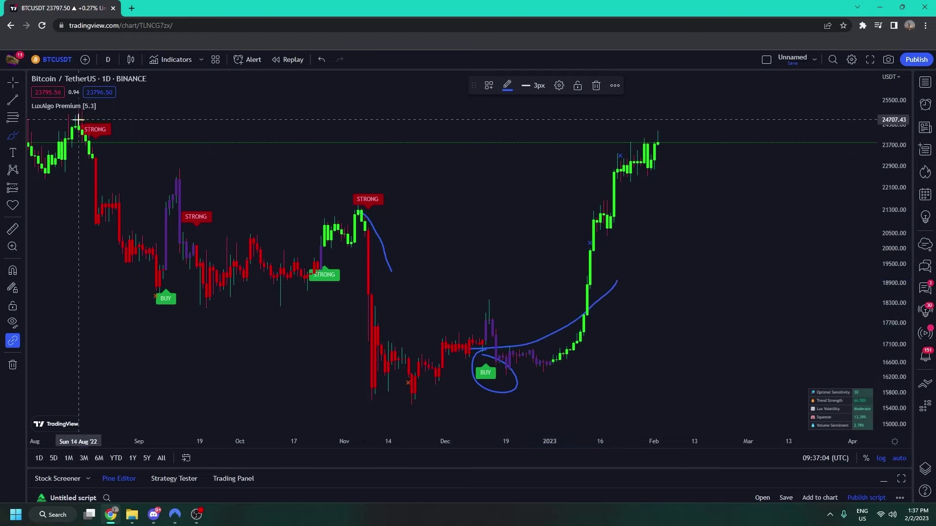
{"action": "mouse_move", "coordinate": [85, 117]}
{"action": "left_mouse_down"}
{"action": "mouse_move", "coordinate": [132, 138]}
{"action": "mouse_move", "coordinate": [86, 117]}
{"action": "left_mouse_up"}
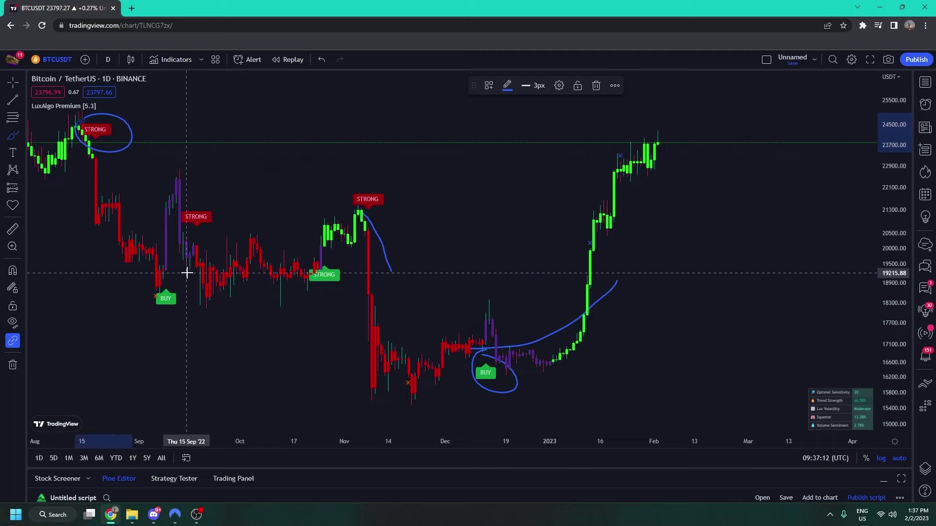
Brush a projected dip, circle and rebound beyond the latest candle plus a long rising curve, and remove all drawings from the chart.
{"action": "scroll", "coordinate": [190, 271], "scroll_direction": "down", "scroll_amount": 3}
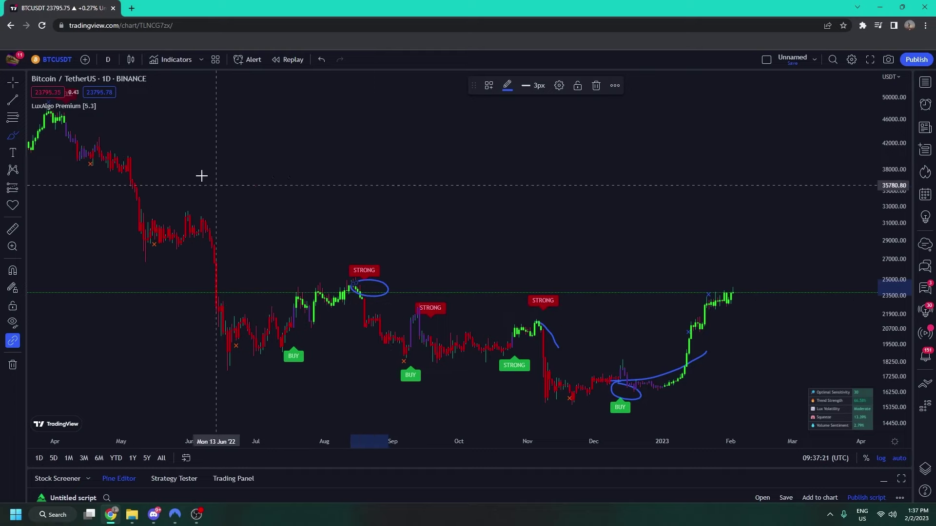
{"action": "scroll", "coordinate": [423, 315], "scroll_direction": "up", "scroll_amount": 5}
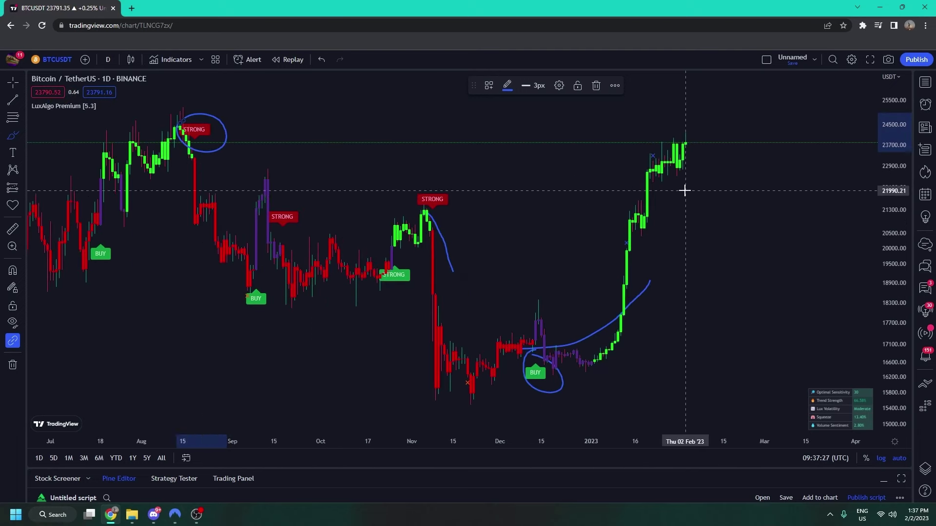
{"action": "mouse_move", "coordinate": [694, 141]}
{"action": "left_mouse_down"}
{"action": "mouse_move", "coordinate": [717, 156]}
{"action": "mouse_move", "coordinate": [794, 133]}
{"action": "left_mouse_up"}
{"action": "mouse_move", "coordinate": [755, 177]}
{"action": "left_mouse_down"}
{"action": "mouse_move", "coordinate": [748, 184]}
{"action": "mouse_move", "coordinate": [775, 181]}
{"action": "left_mouse_up"}
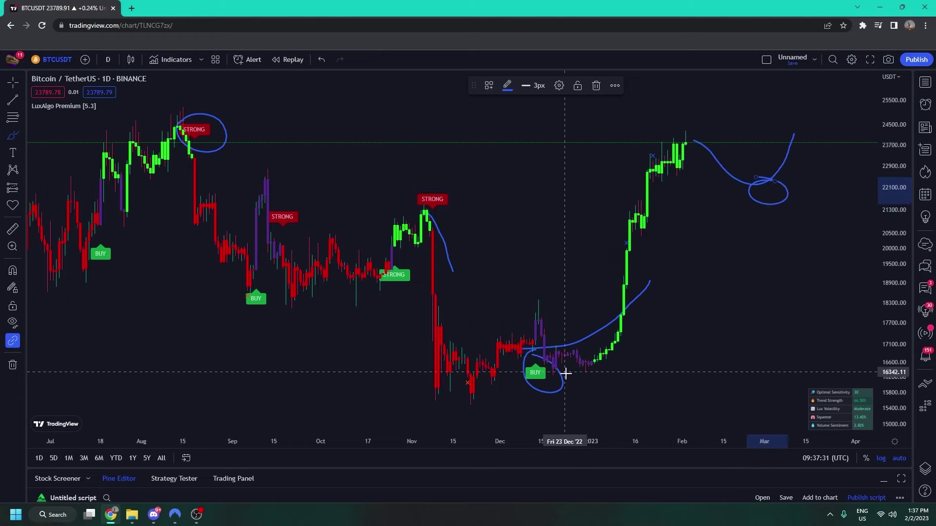
{"action": "left_click_drag", "start_coordinate": [847, 136], "coordinate": [685, 385]}
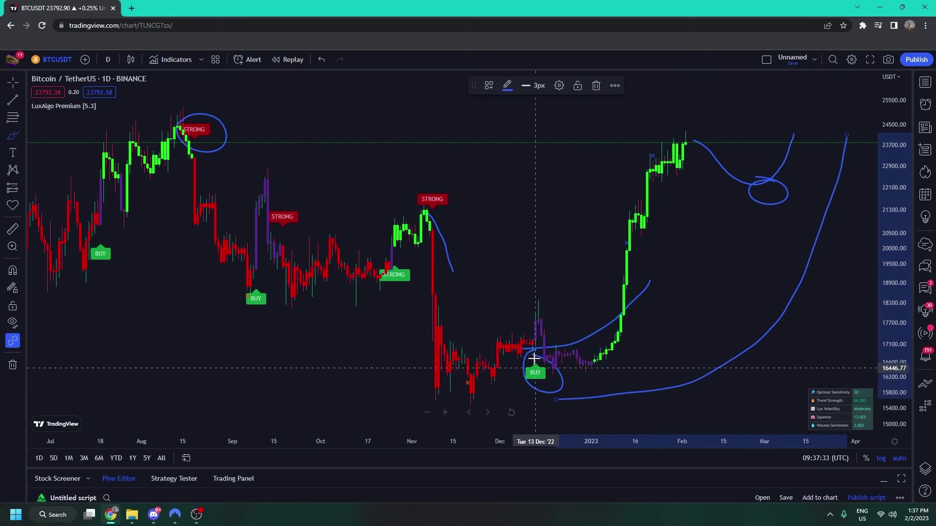
{"action": "right_click", "coordinate": [529, 236]}
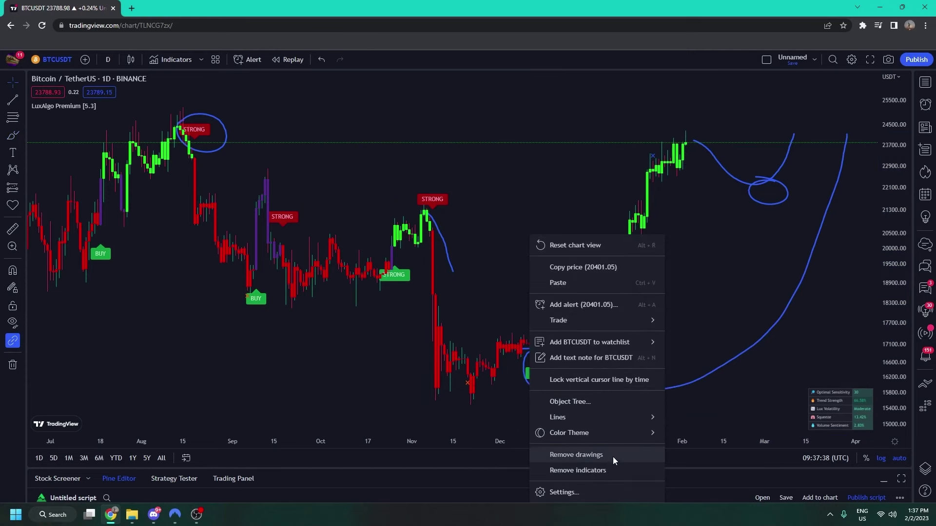
{"action": "left_click", "coordinate": [613, 456]}
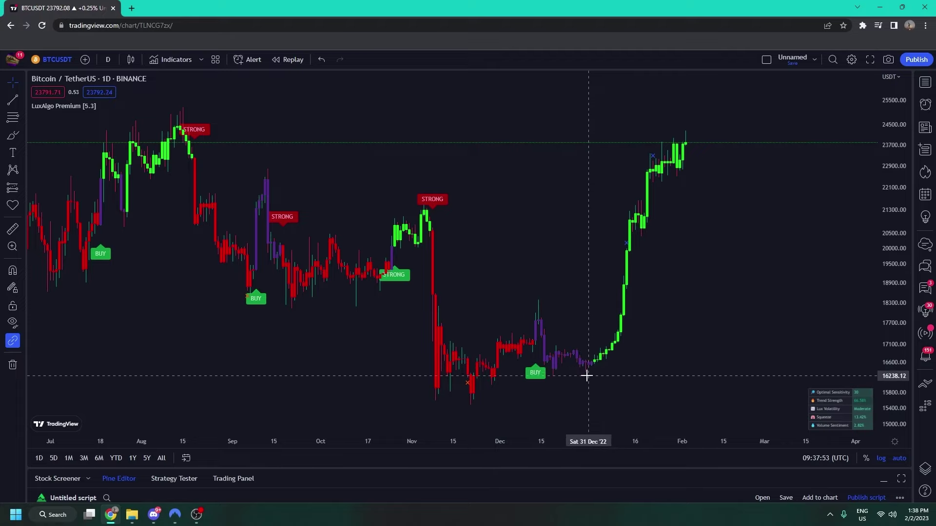
Circle the purple candle areas of December and September with the brush, trace the September price path, and remove all drawings.
{"action": "left_click", "coordinate": [13, 135]}
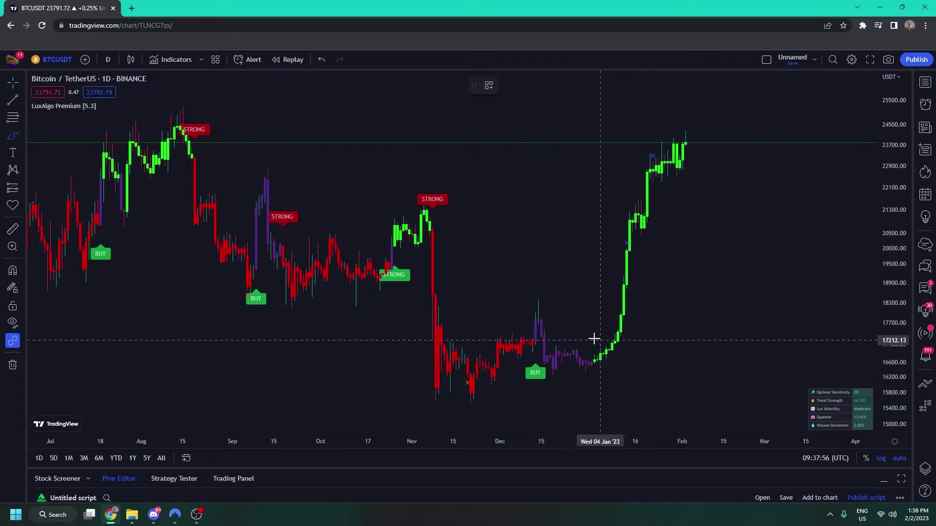
{"action": "mouse_move", "coordinate": [575, 325]}
{"action": "left_mouse_down"}
{"action": "mouse_move", "coordinate": [539, 319]}
{"action": "mouse_move", "coordinate": [568, 334]}
{"action": "left_mouse_up"}
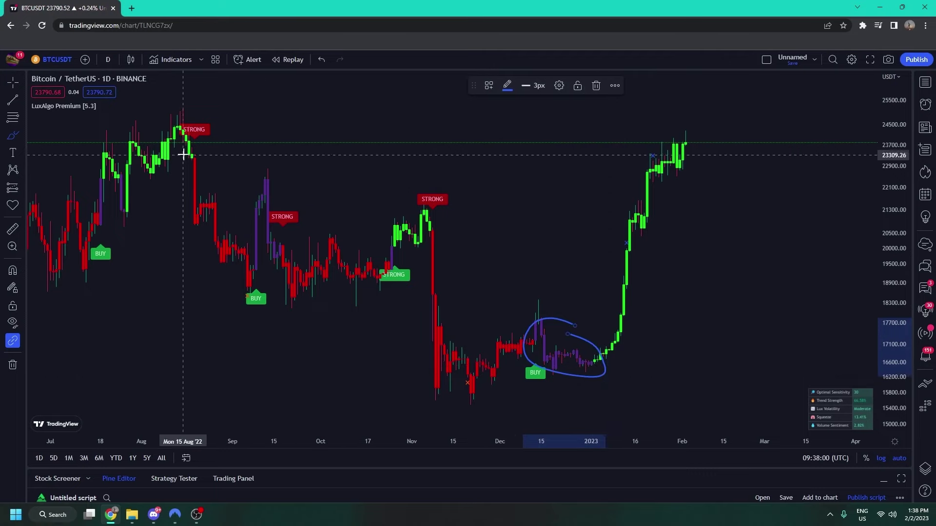
{"action": "mouse_move", "coordinate": [278, 165]}
{"action": "left_mouse_down"}
{"action": "mouse_move", "coordinate": [315, 206]}
{"action": "mouse_move", "coordinate": [276, 170]}
{"action": "left_mouse_up"}
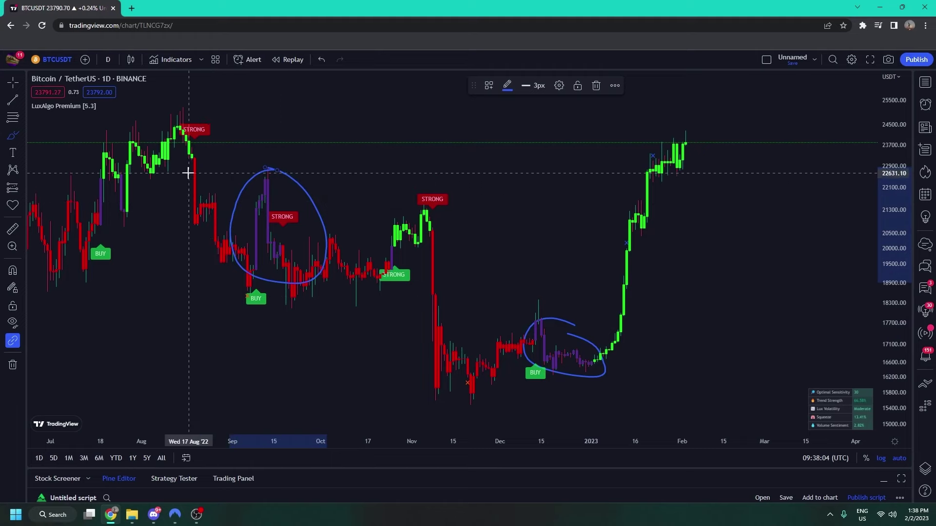
{"action": "mouse_move", "coordinate": [183, 174]}
{"action": "left_mouse_down"}
{"action": "mouse_move", "coordinate": [229, 254]}
{"action": "mouse_move", "coordinate": [345, 238]}
{"action": "left_mouse_up"}
{"action": "right_click", "coordinate": [354, 191]}
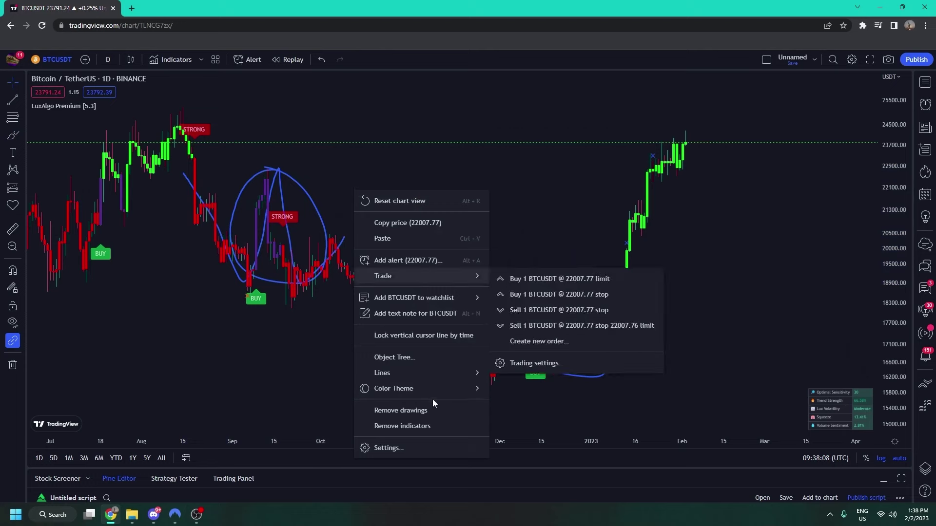
{"action": "left_click", "coordinate": [434, 414]}
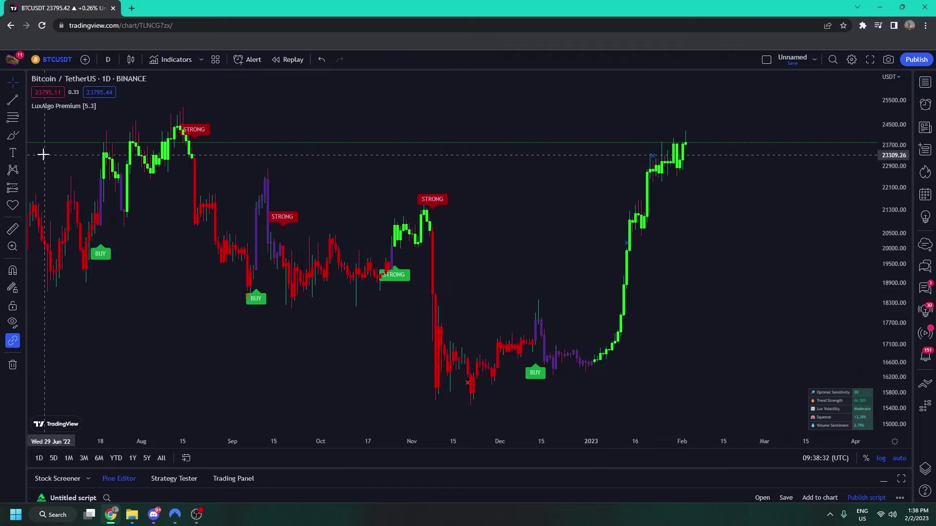
Brush small circles around the X exit marks near the September and November lows and on the January rally.
{"action": "left_click", "coordinate": [14, 140]}
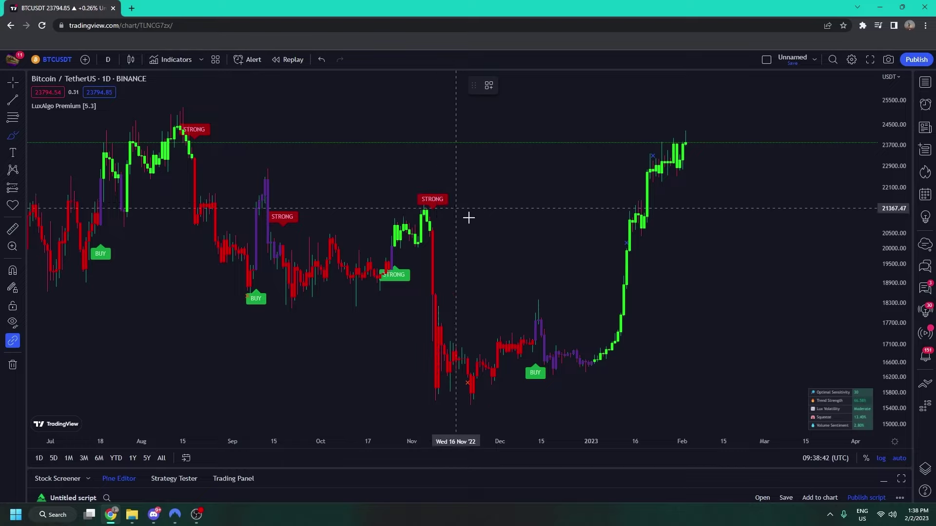
{"action": "mouse_move", "coordinate": [469, 371]}
{"action": "left_mouse_down"}
{"action": "mouse_move", "coordinate": [467, 390]}
{"action": "mouse_move", "coordinate": [472, 379]}
{"action": "left_mouse_up"}
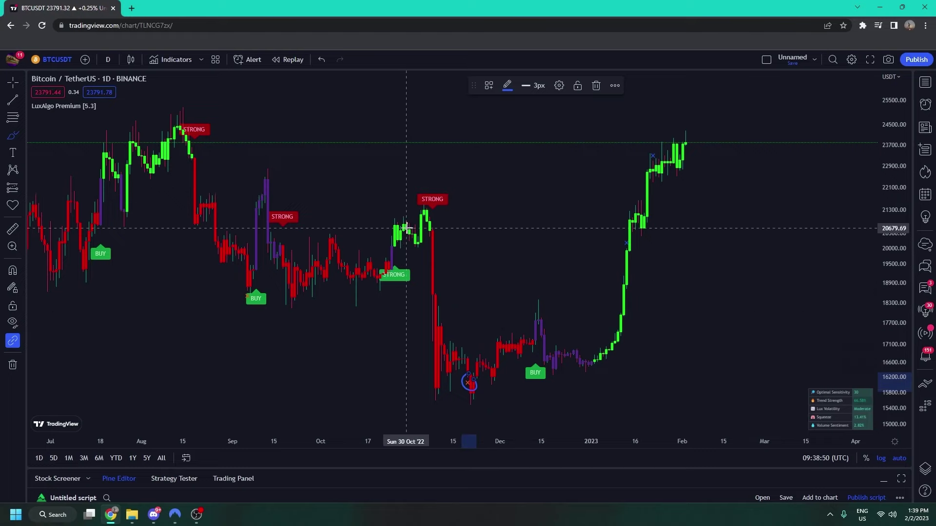
{"action": "mouse_move", "coordinate": [247, 290]}
{"action": "left_mouse_down"}
{"action": "mouse_move", "coordinate": [255, 283]}
{"action": "mouse_move", "coordinate": [255, 303]}
{"action": "mouse_move", "coordinate": [247, 292]}
{"action": "left_mouse_up"}
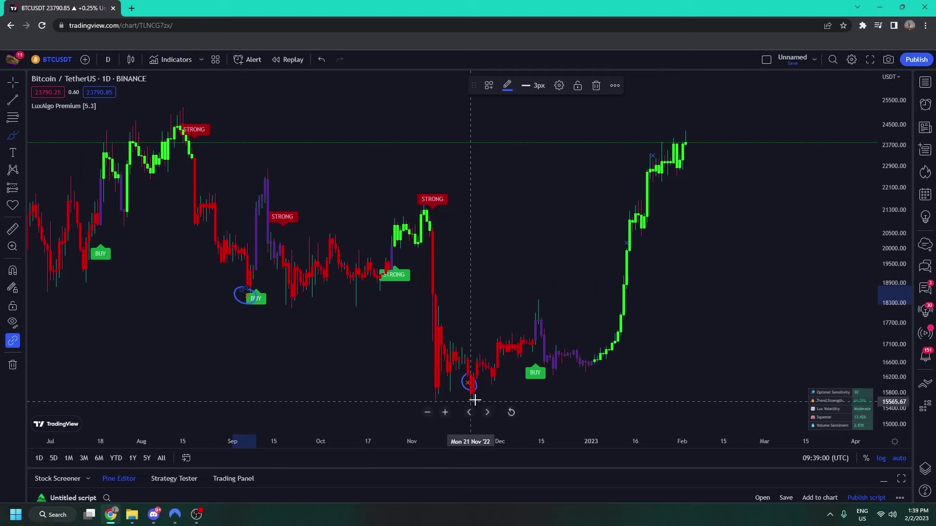
{"action": "left_click_drag", "start_coordinate": [630, 234], "coordinate": [626, 250]}
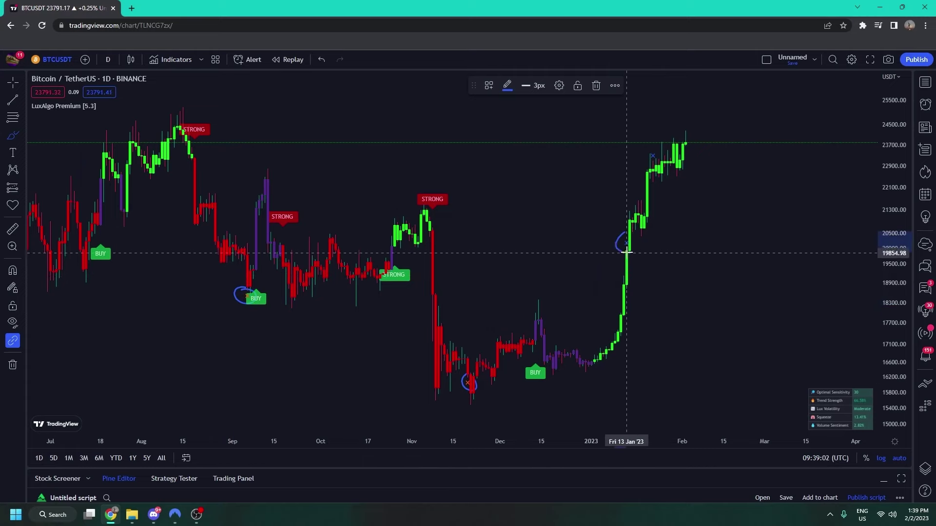
{"action": "left_click_drag", "start_coordinate": [654, 146], "coordinate": [652, 148]}
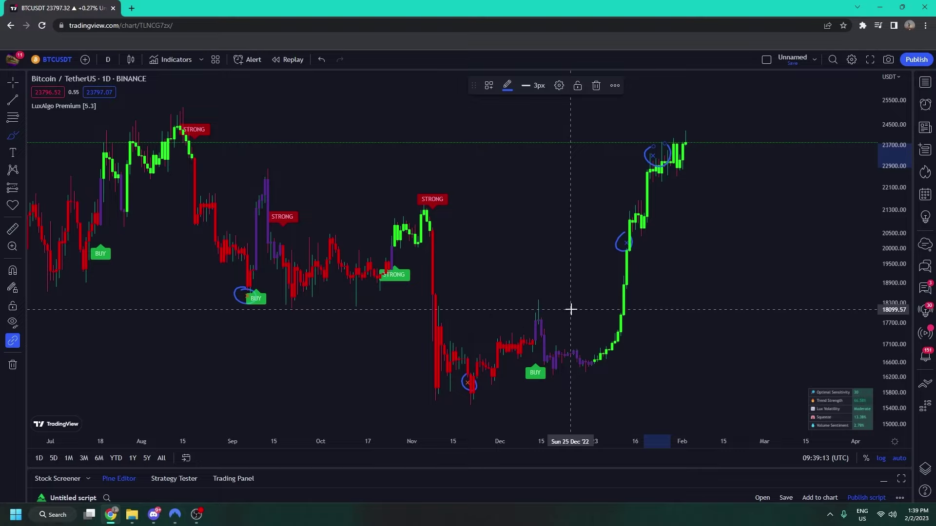
Set the LuxAlgo Premium indicator's Signal Mode to Confirmation Minimal.
{"action": "left_click", "coordinate": [13, 80]}
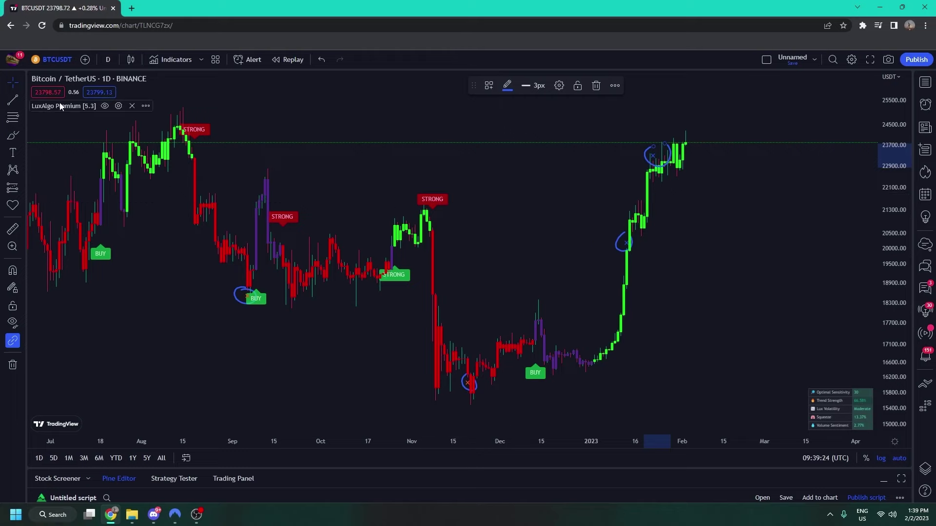
{"action": "double_click", "coordinate": [439, 204]}
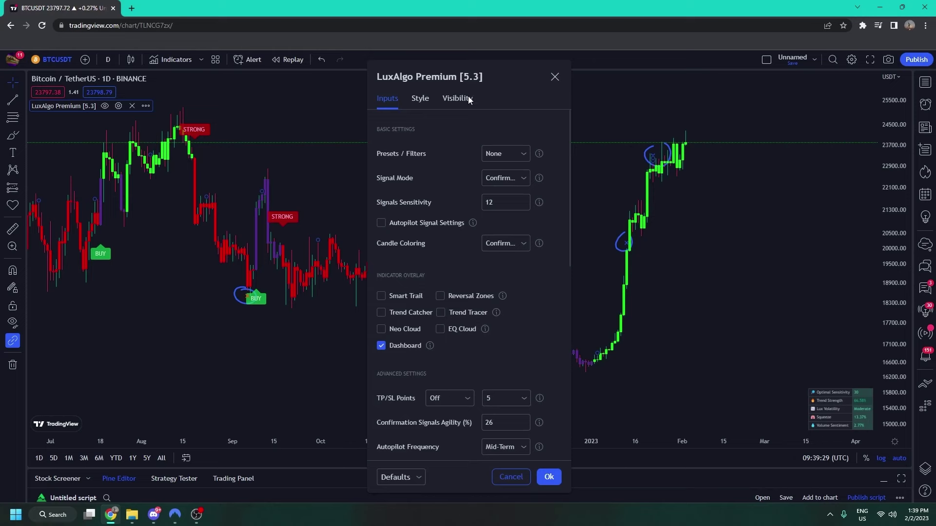
{"action": "left_click_drag", "start_coordinate": [461, 78], "coordinate": [762, 64]}
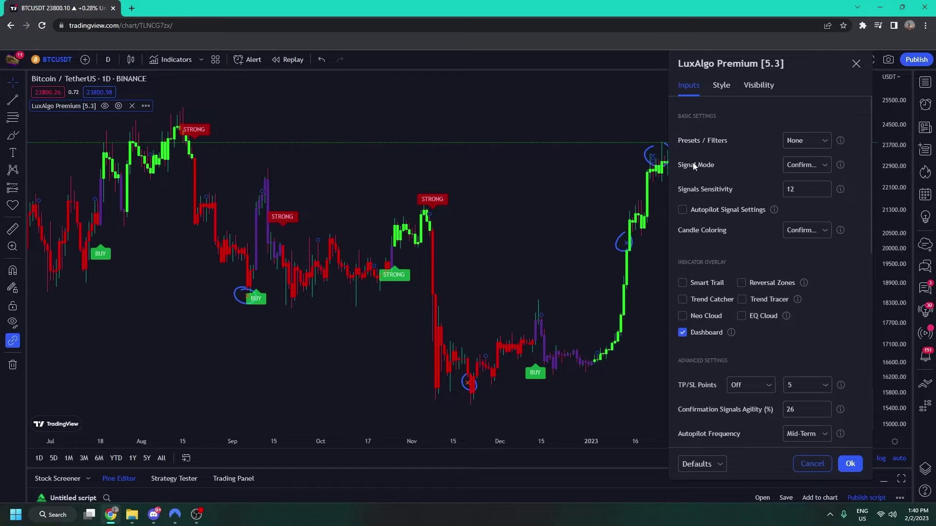
{"action": "left_click", "coordinate": [805, 167]}
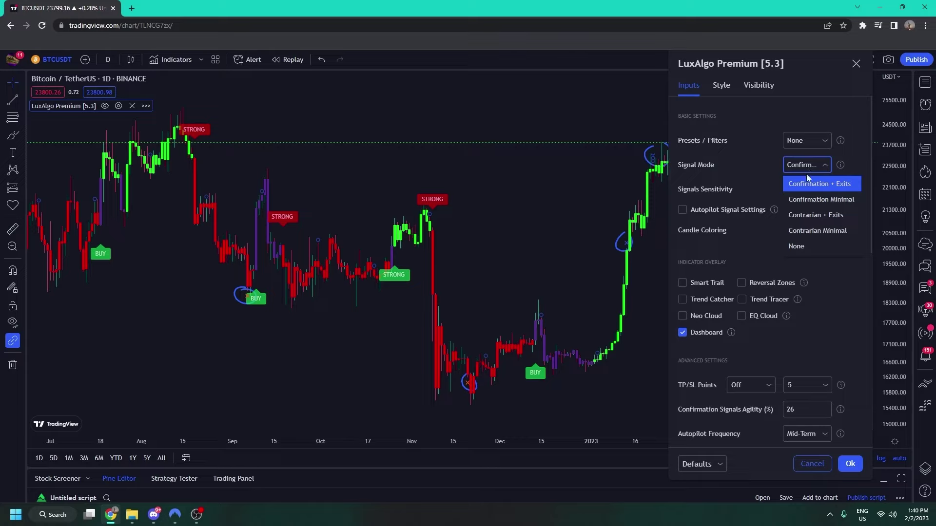
{"action": "left_click", "coordinate": [814, 200]}
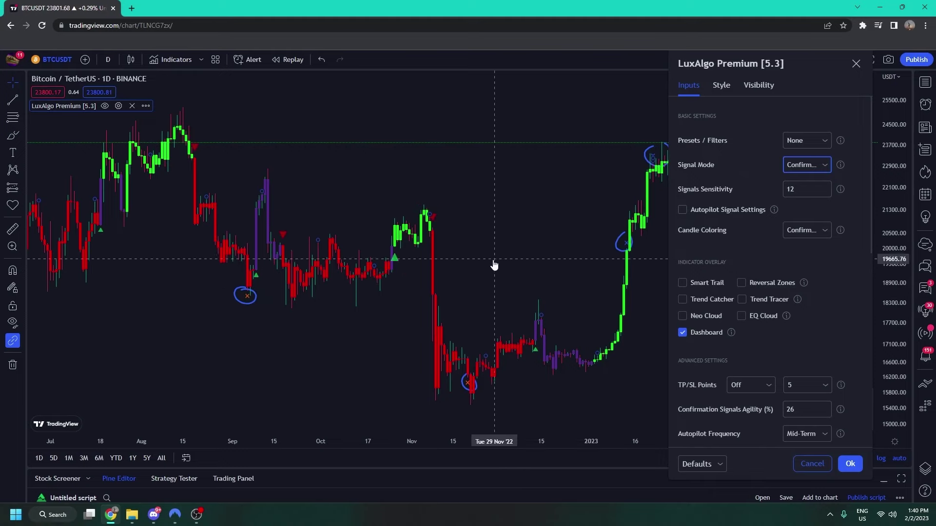
{"action": "left_click", "coordinate": [850, 465]}
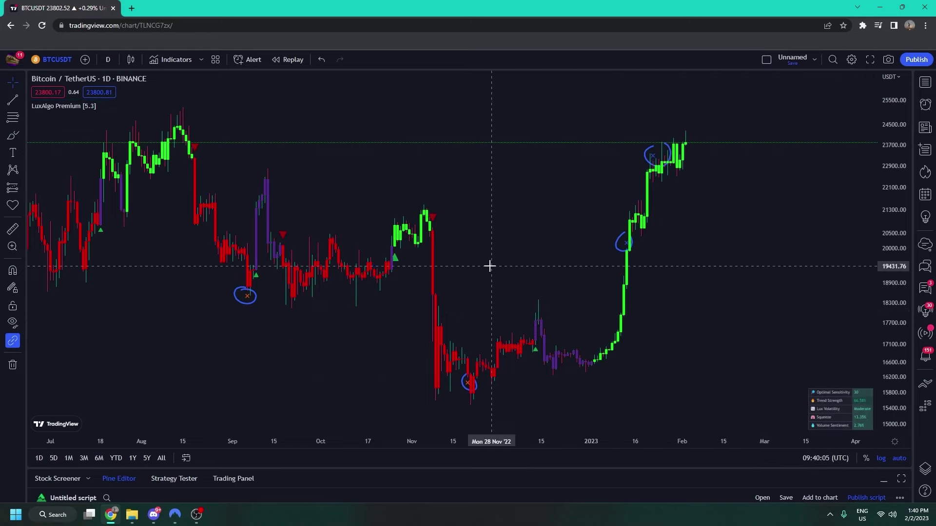
Switch the LuxAlgo Premium Signal Mode back to Confirmation + Exits, keeping its settings dialog clear of the candles.
{"action": "scroll", "coordinate": [422, 284], "scroll_direction": "up", "scroll_amount": 2}
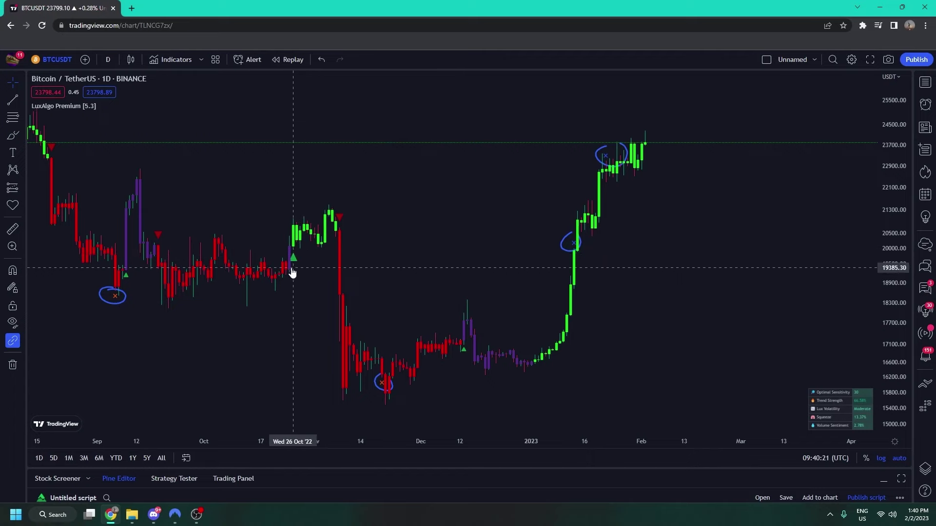
{"action": "double_click", "coordinate": [66, 106]}
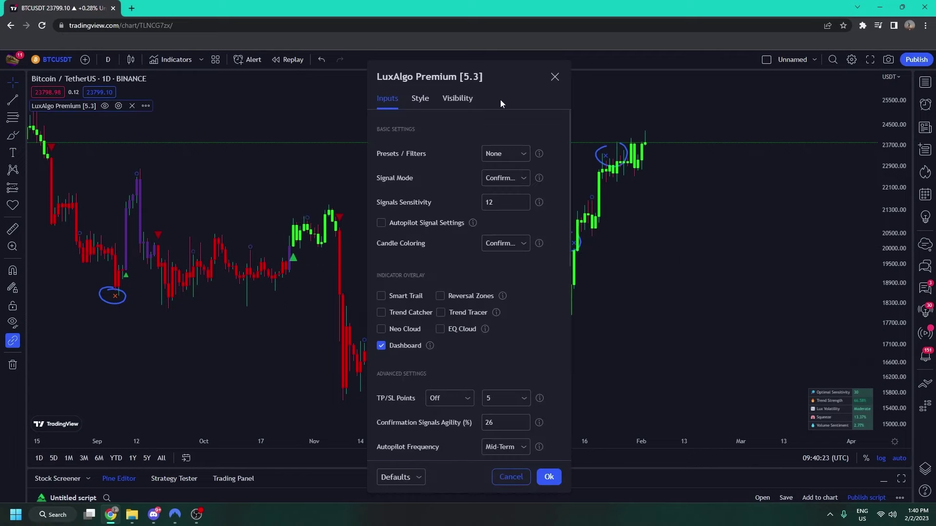
{"action": "left_click_drag", "start_coordinate": [501, 78], "coordinate": [828, 64]}
{"action": "left_click", "coordinate": [841, 168]}
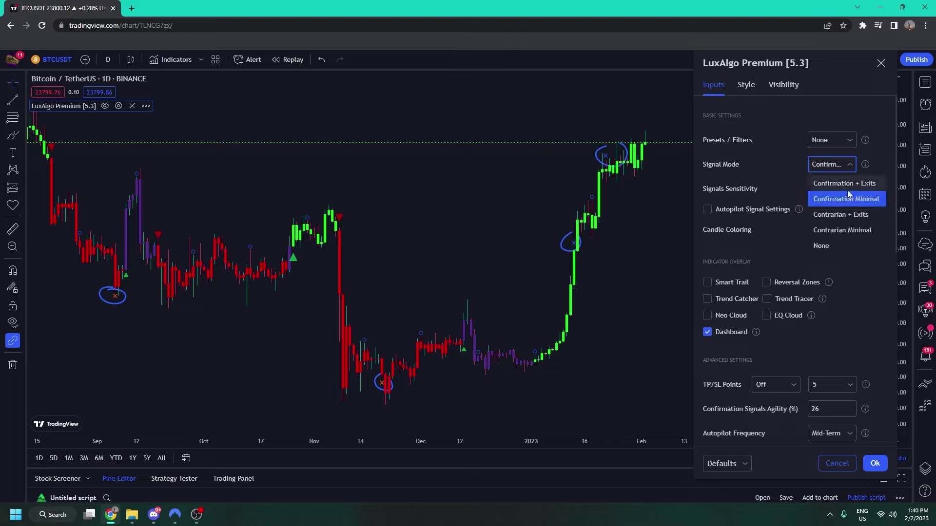
{"action": "left_click", "coordinate": [847, 197]}
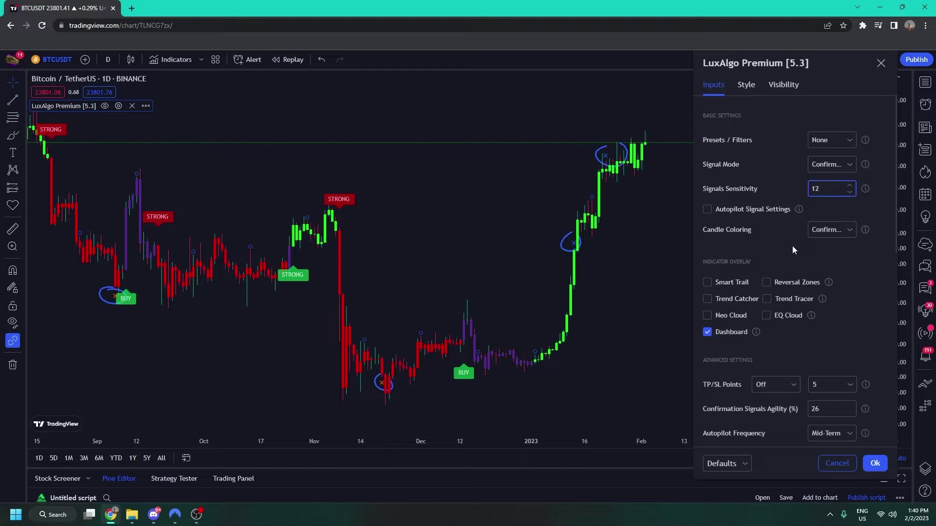
Set the indicator's Signals Sensitivity to 40 and apply the settings.
{"action": "key", "text": "BackSpace"}
{"action": "key", "text": "BackSpace"}
{"action": "type", "text": "40"}
{"action": "left_click", "coordinate": [875, 465]}
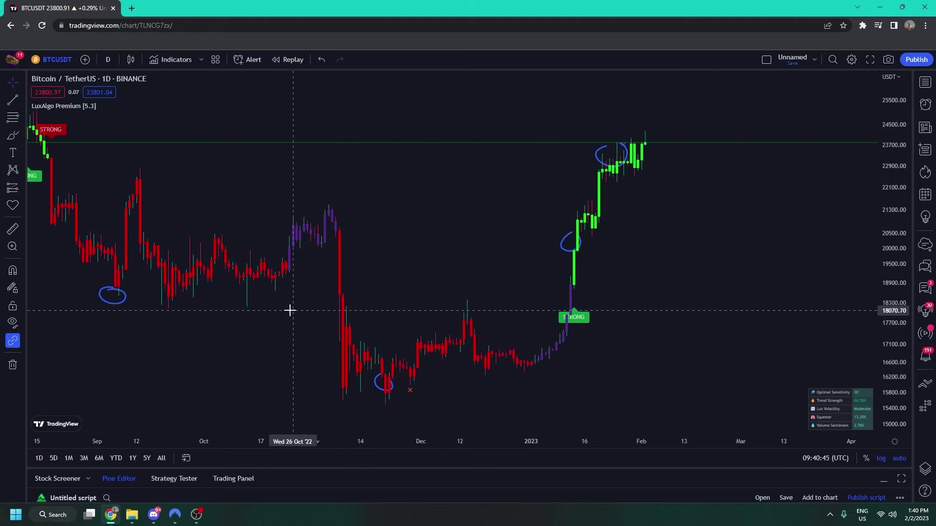
Review the signals over a longer price history, and lower the LuxAlgo Premium Signals Sensitivity for more frequent signals.
{"action": "scroll", "coordinate": [286, 308], "scroll_direction": "down", "scroll_amount": 2}
{"action": "scroll", "coordinate": [284, 307], "scroll_direction": "down", "scroll_amount": 3}
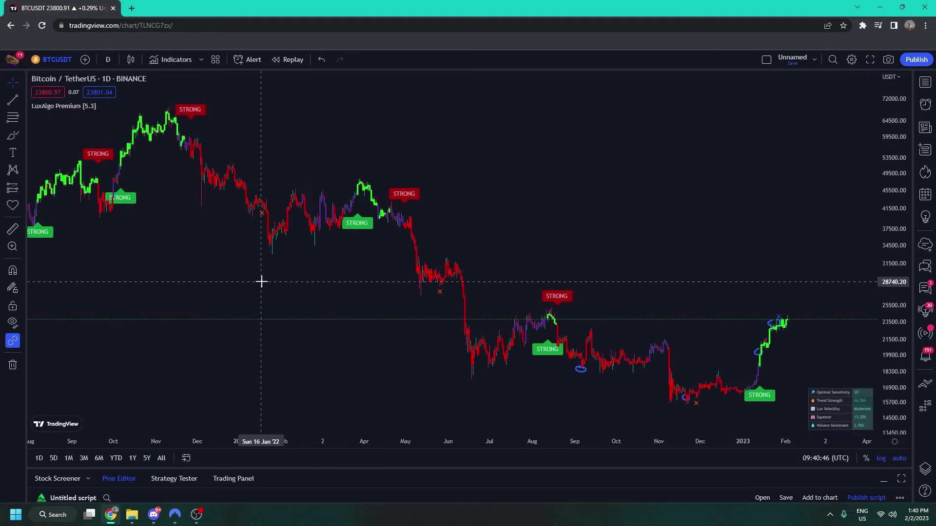
{"action": "double_click", "coordinate": [361, 220]}
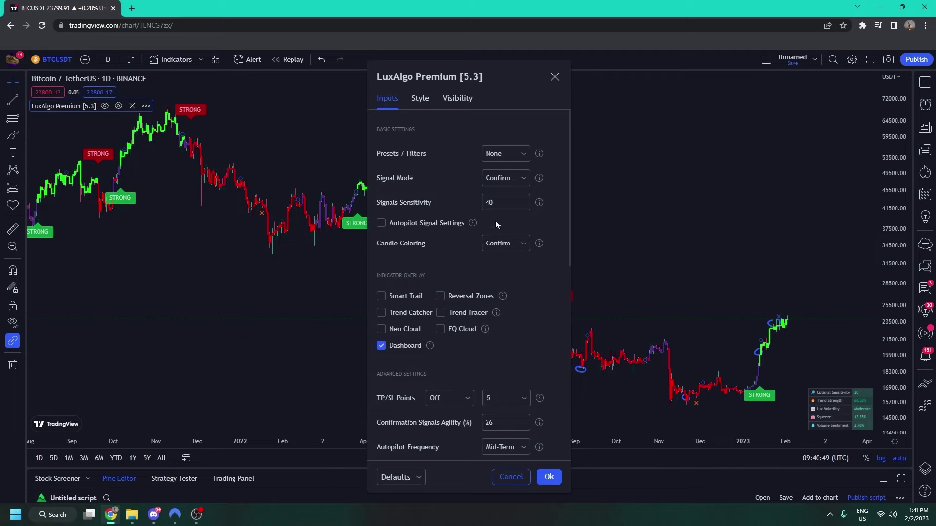
{"action": "left_click", "coordinate": [550, 478]}
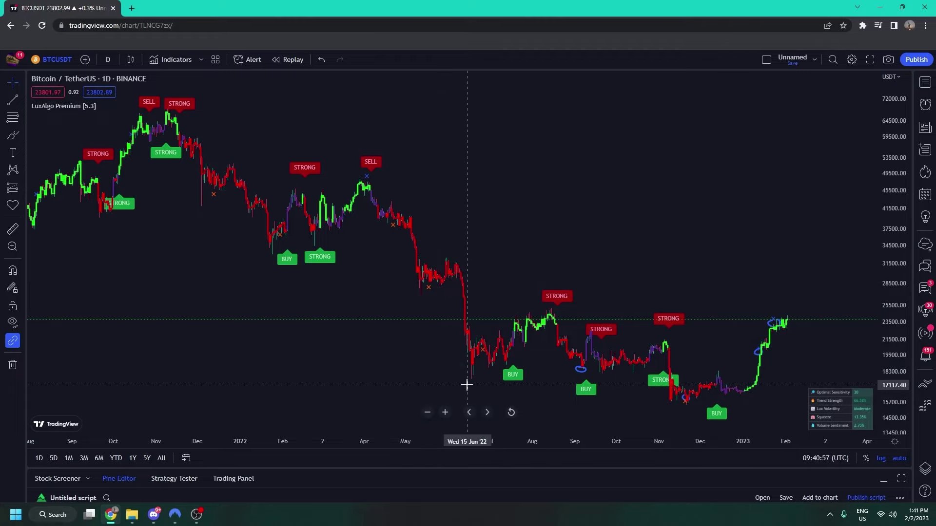
Set the LuxAlgo Premium Signals Sensitivity to 50 and apply the settings.
{"action": "double_click", "coordinate": [518, 375]}
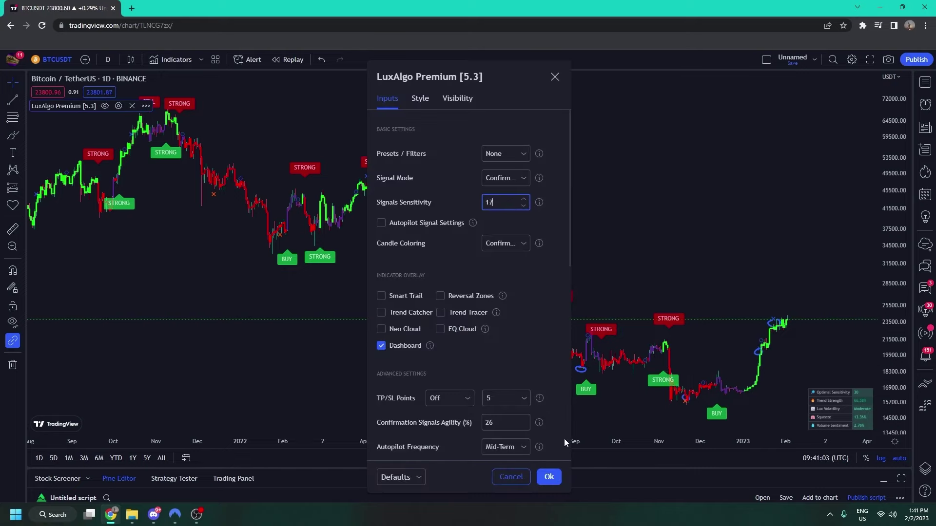
{"action": "left_click", "coordinate": [549, 478]}
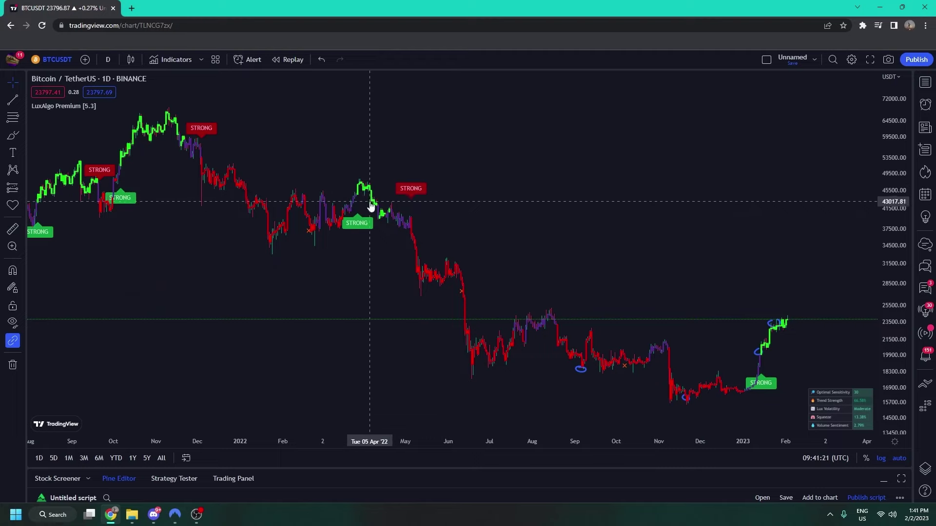
Lower the Signals Sensitivity in stages to 4, applying each change to compare the signals on the recent candles.
{"action": "double_click", "coordinate": [411, 194]}
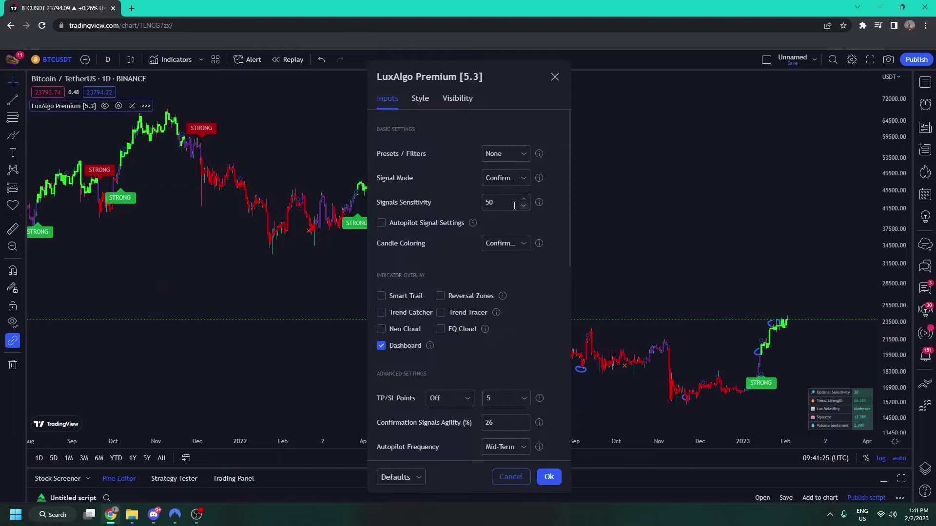
{"action": "key", "text": "BackSpace"}
{"action": "key", "text": "BackSpace"}
{"action": "type", "text": "27"}
{"action": "left_click", "coordinate": [549, 476]}
{"action": "scroll", "coordinate": [671, 368], "scroll_direction": "up", "scroll_amount": 5}
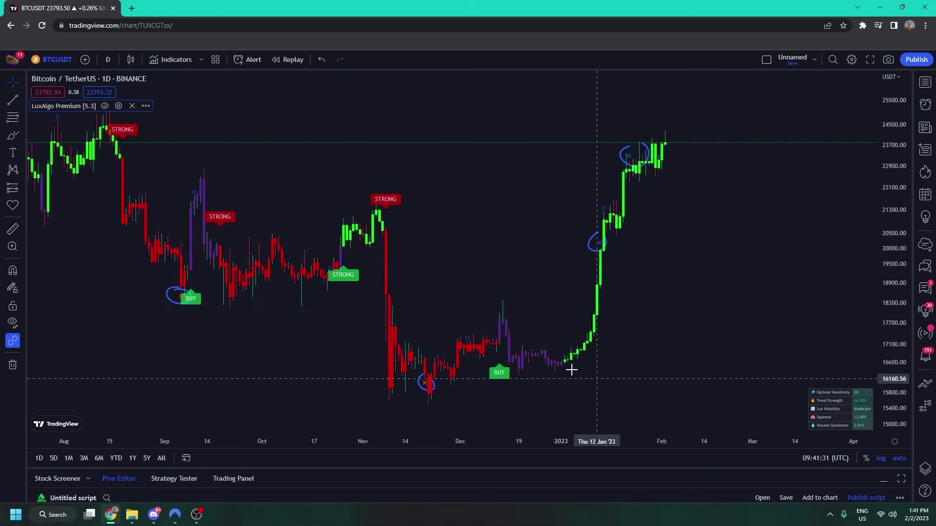
{"action": "double_click", "coordinate": [501, 372]}
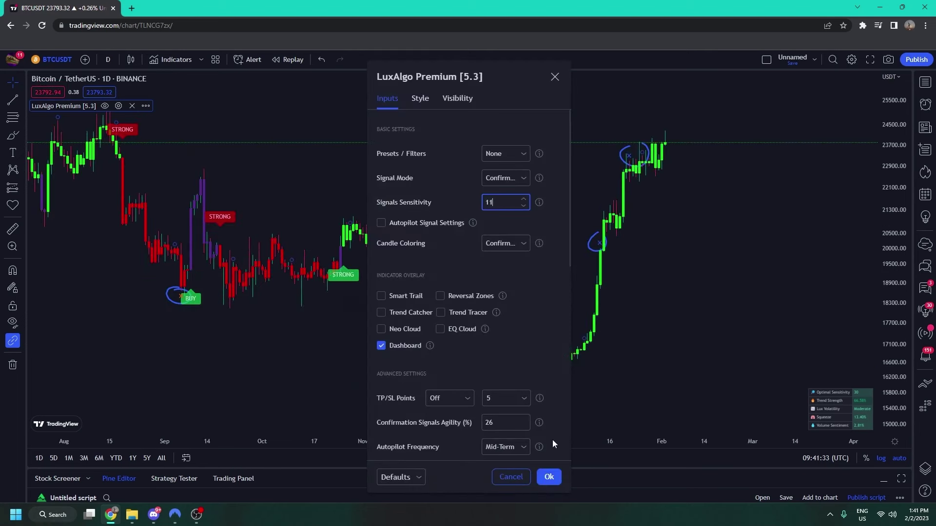
{"action": "left_click", "coordinate": [555, 477]}
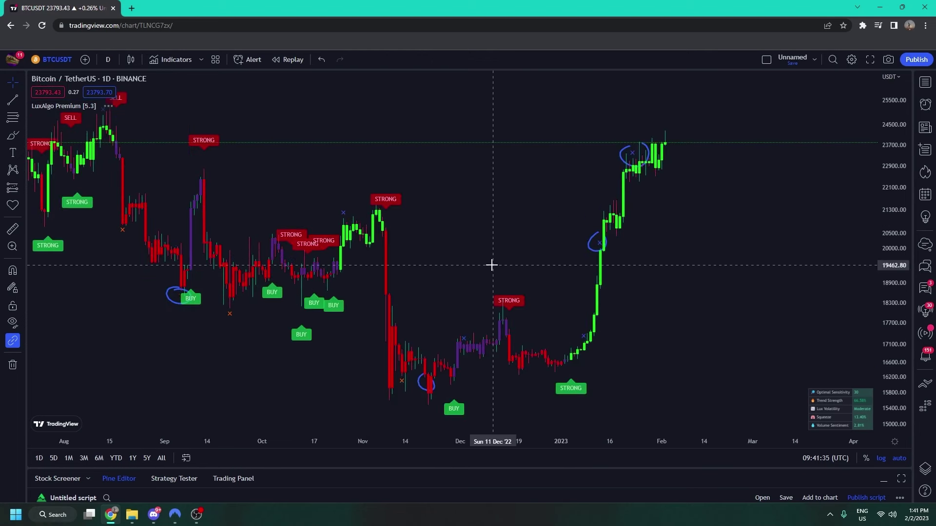
Set the indicator's Signals Sensitivity to 12 and apply it.
{"action": "double_click", "coordinate": [508, 301]}
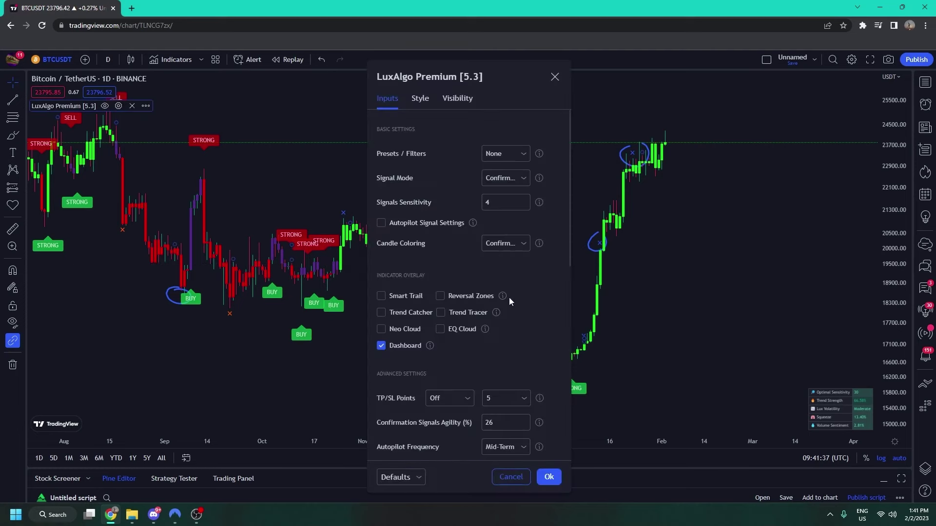
{"action": "double_click", "coordinate": [500, 204]}
{"action": "type", "text": "11"}
{"action": "left_click", "coordinate": [555, 472]}
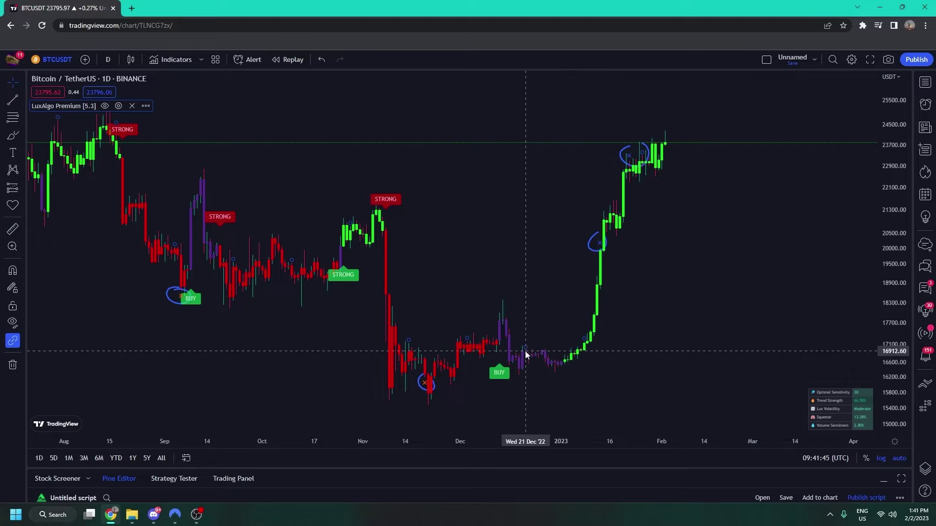
Set the indicator's Candle Coloring to Confirmation Gradient, keeping the settings dialog clear of the candles to examine the coloring.
{"action": "double_click", "coordinate": [388, 198]}
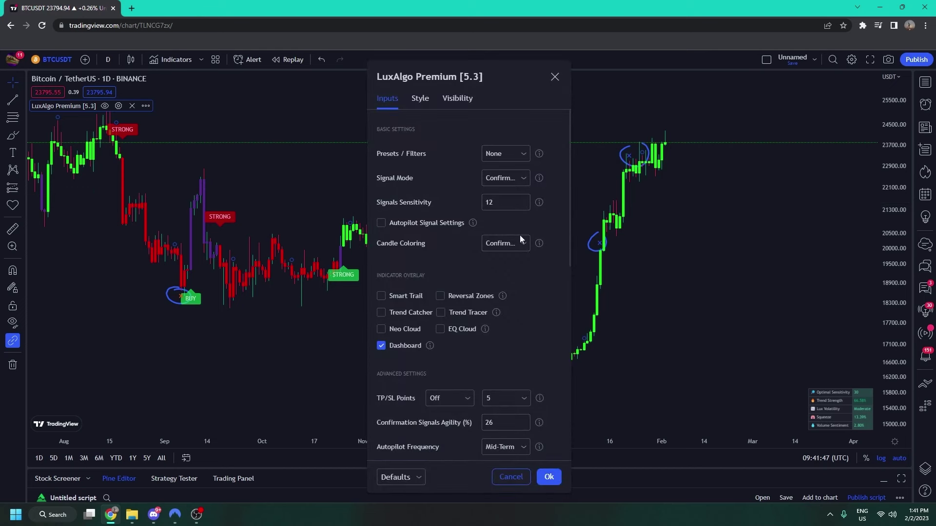
{"action": "scroll", "coordinate": [322, 181], "scroll_direction": "down", "scroll_amount": 5}
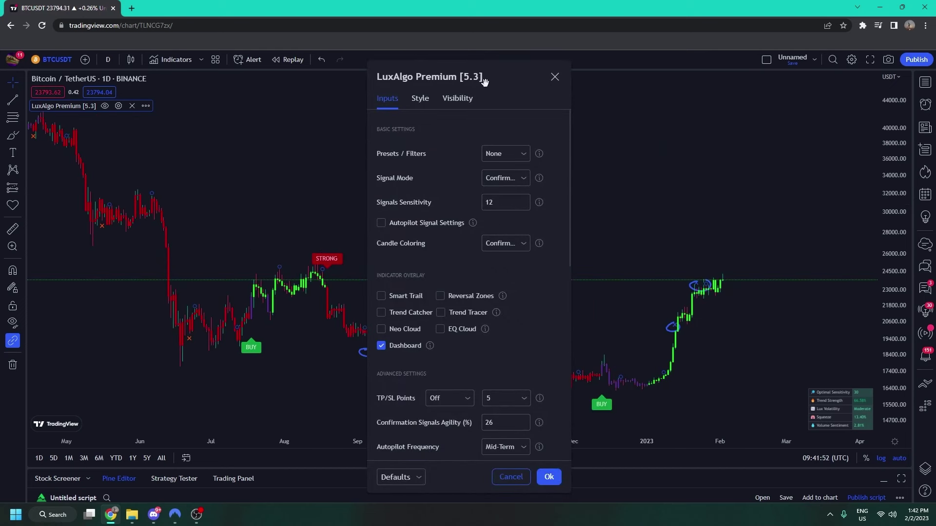
{"action": "left_click_drag", "start_coordinate": [484, 80], "coordinate": [851, 63]}
{"action": "left_click", "coordinate": [866, 228]}
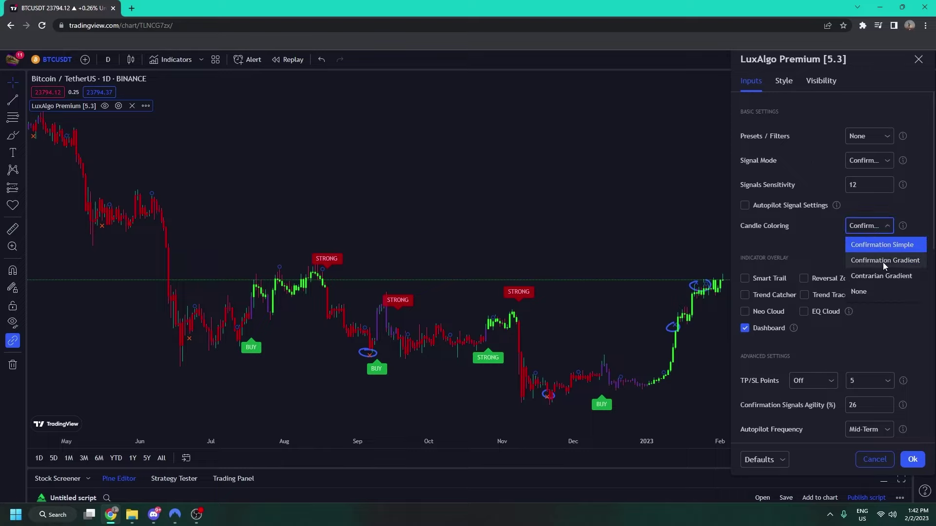
{"action": "left_click", "coordinate": [888, 261]}
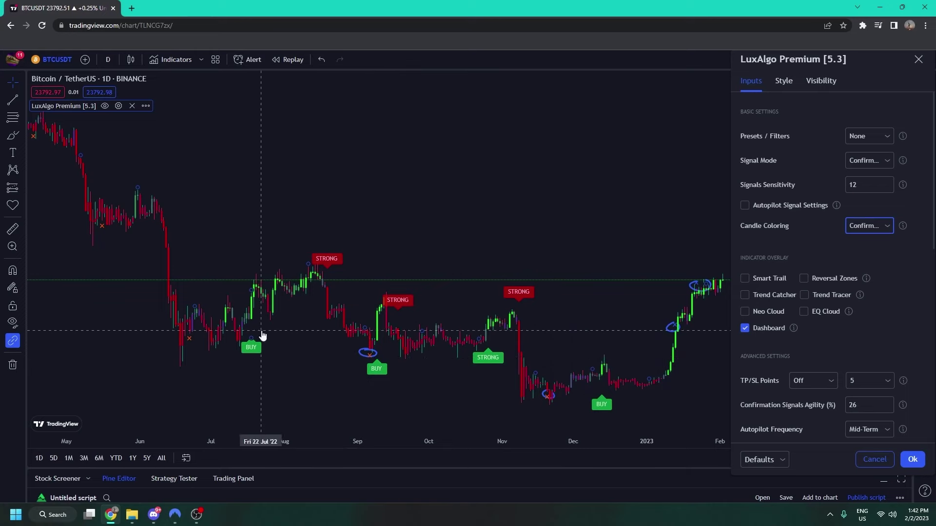
{"action": "scroll", "coordinate": [317, 267], "scroll_direction": "down", "scroll_amount": 3}
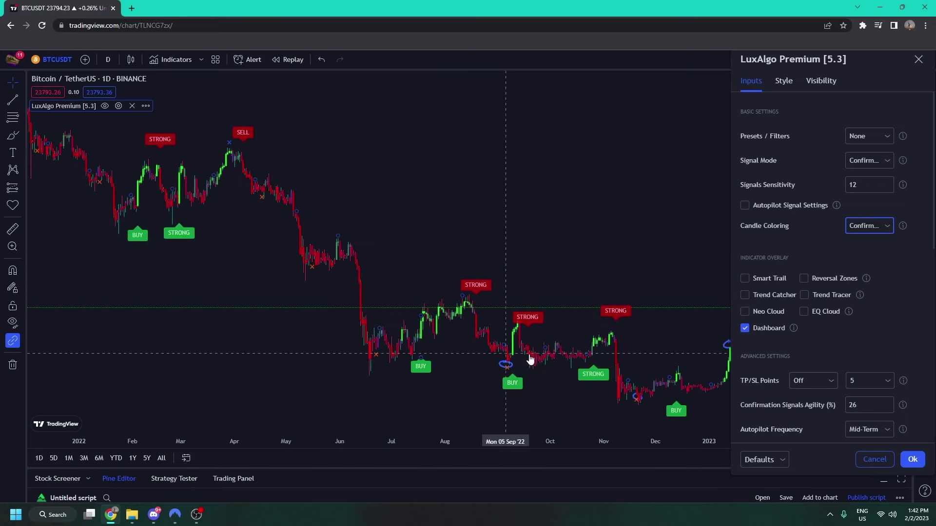
{"action": "left_click", "coordinate": [877, 227]}
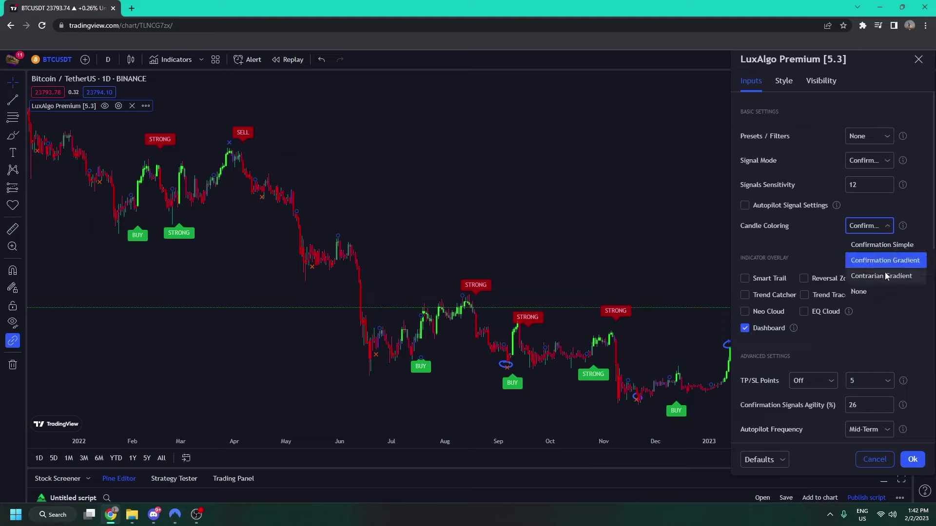
{"action": "left_click", "coordinate": [906, 330]}
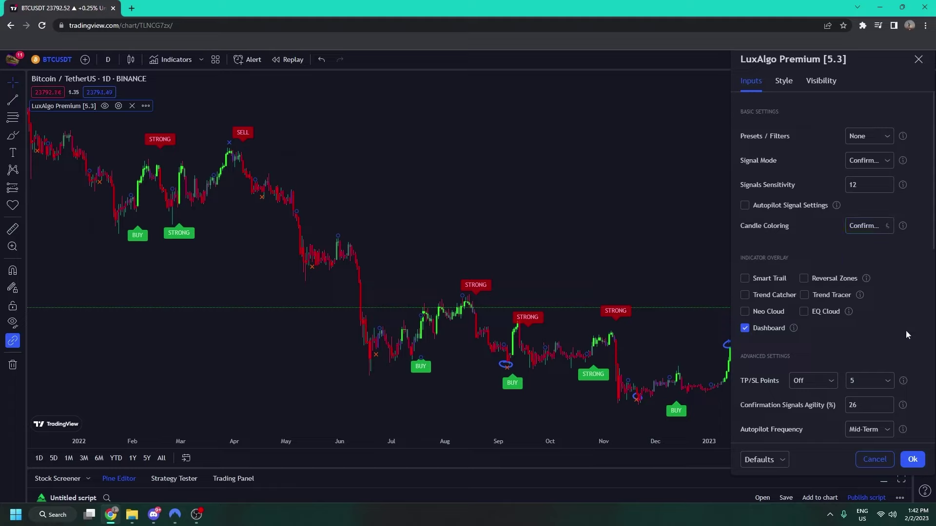
Set the LuxAlgo Premium Signal Mode to Contrarian + Exits and apply the settings.
{"action": "left_click", "coordinate": [877, 161]}
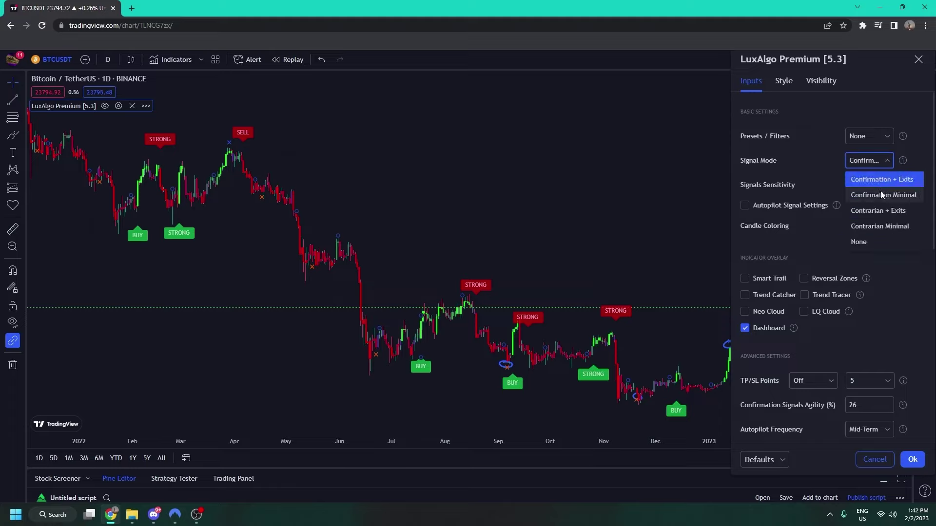
{"action": "left_click", "coordinate": [894, 214]}
{"action": "left_click", "coordinate": [912, 459]}
{"action": "scroll", "coordinate": [642, 294], "scroll_direction": "up", "scroll_amount": 4}
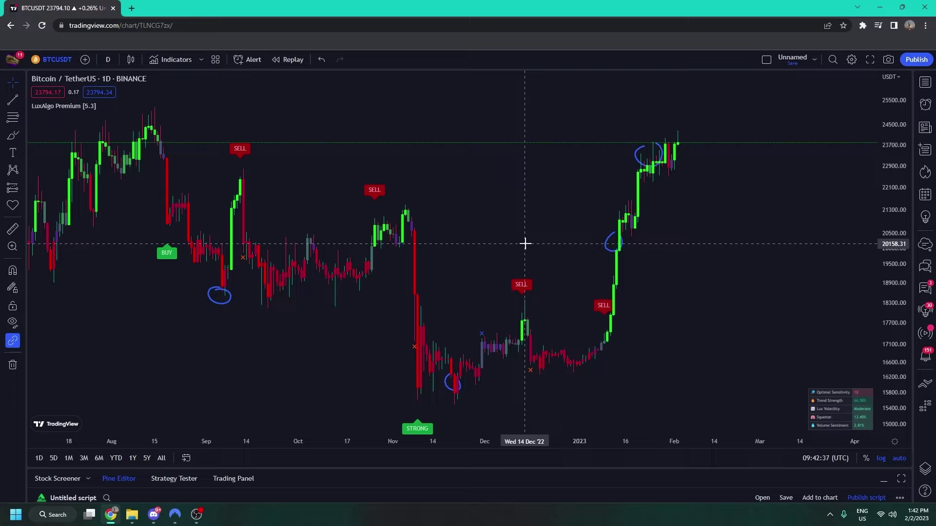
Brush a curve that rises and turns down in the empty area above the November–December candles, with a vertical stroke through its peak.
{"action": "left_click", "coordinate": [13, 135]}
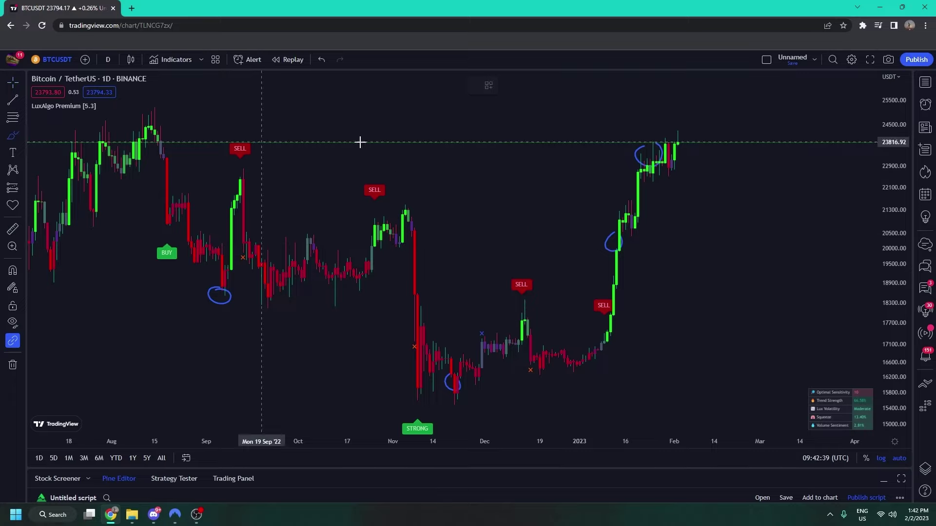
{"action": "mouse_move", "coordinate": [428, 270]}
{"action": "left_mouse_down"}
{"action": "mouse_move", "coordinate": [499, 146]}
{"action": "mouse_move", "coordinate": [523, 146]}
{"action": "mouse_move", "coordinate": [549, 169]}
{"action": "left_mouse_up"}
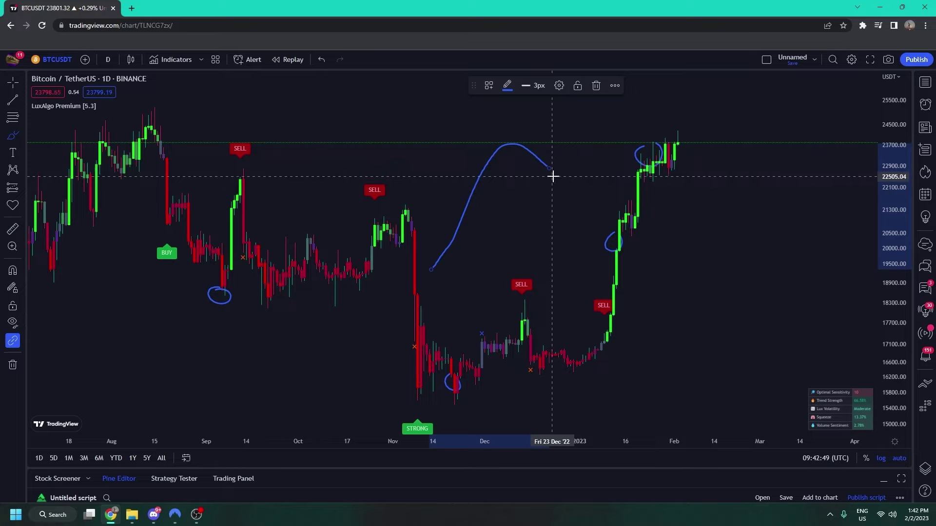
{"action": "left_click_drag", "start_coordinate": [512, 118], "coordinate": [518, 200]}
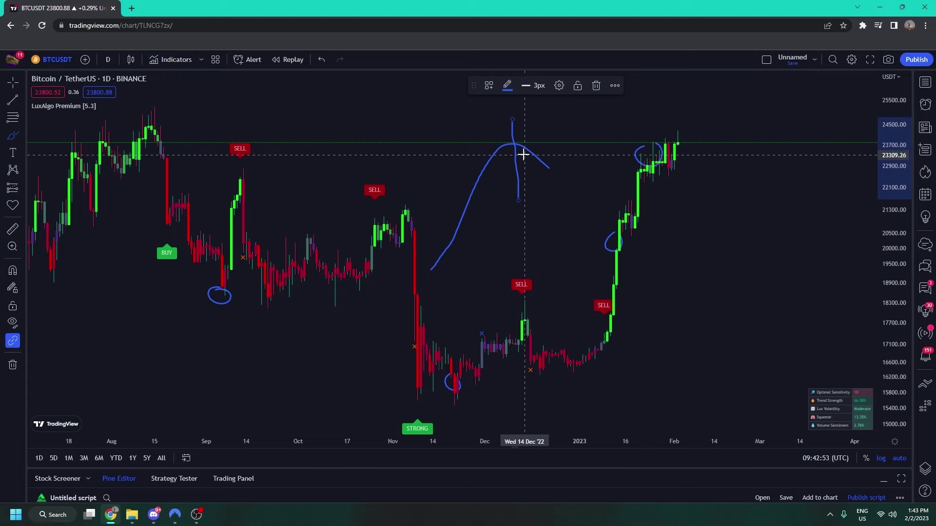
{"action": "key", "text": "Escape"}
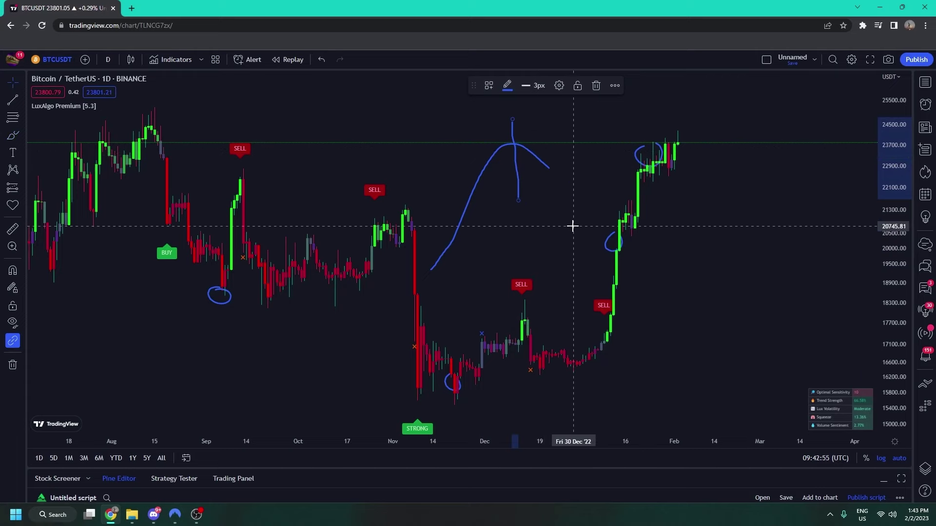
Remove all drawings from the chart.
{"action": "right_click", "coordinate": [573, 226]}
{"action": "left_click", "coordinate": [653, 447]}
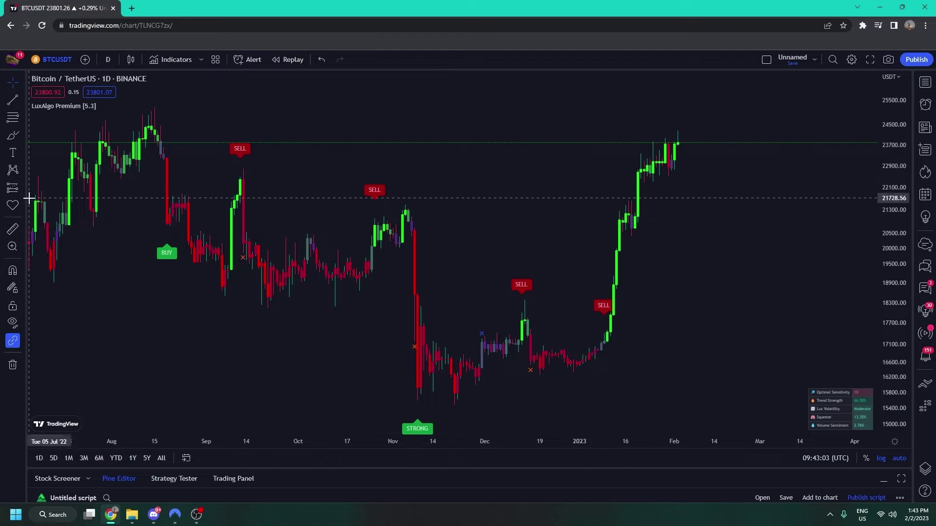
Trace the early-September rise up to its SELL signal and the late-October to early-November top with the Brush.
{"action": "left_click", "coordinate": [14, 138]}
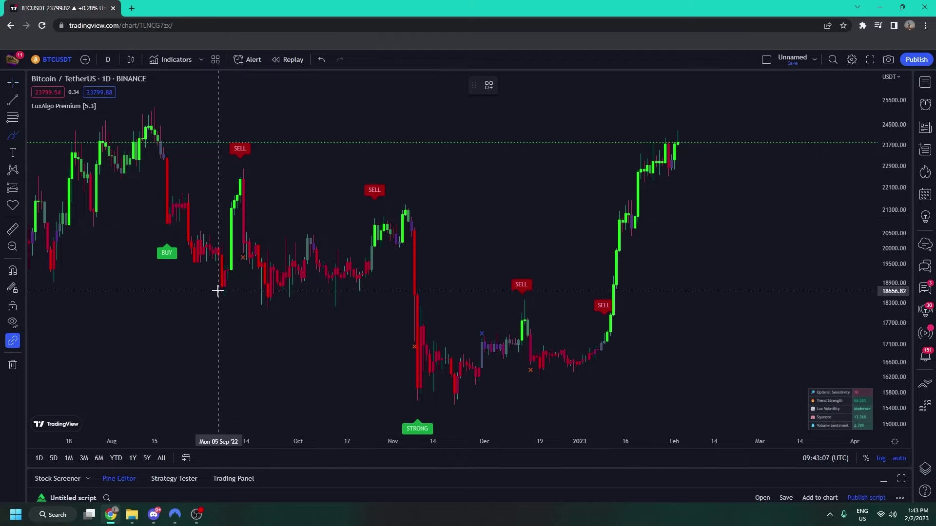
{"action": "left_click_drag", "start_coordinate": [217, 288], "coordinate": [239, 182]}
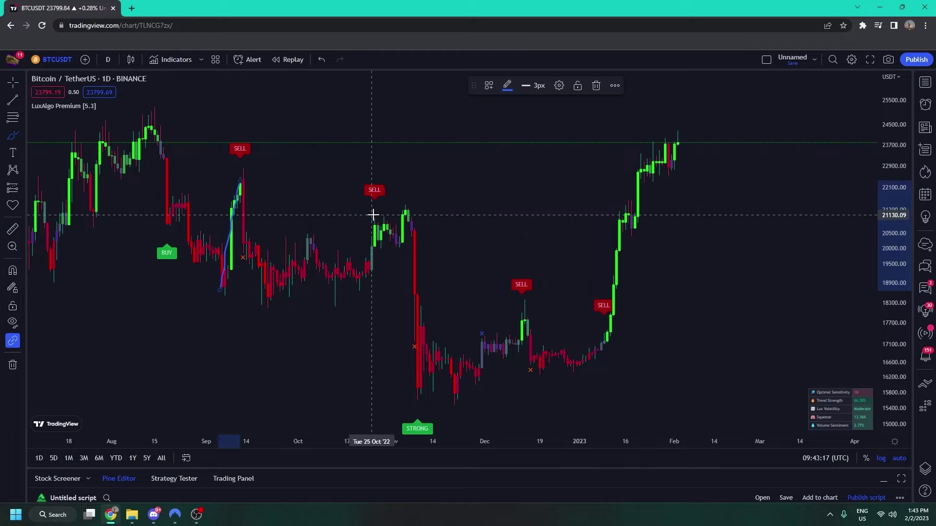
{"action": "mouse_move", "coordinate": [373, 214]}
{"action": "left_mouse_down"}
{"action": "mouse_move", "coordinate": [400, 204]}
{"action": "mouse_move", "coordinate": [421, 234]}
{"action": "left_mouse_up"}
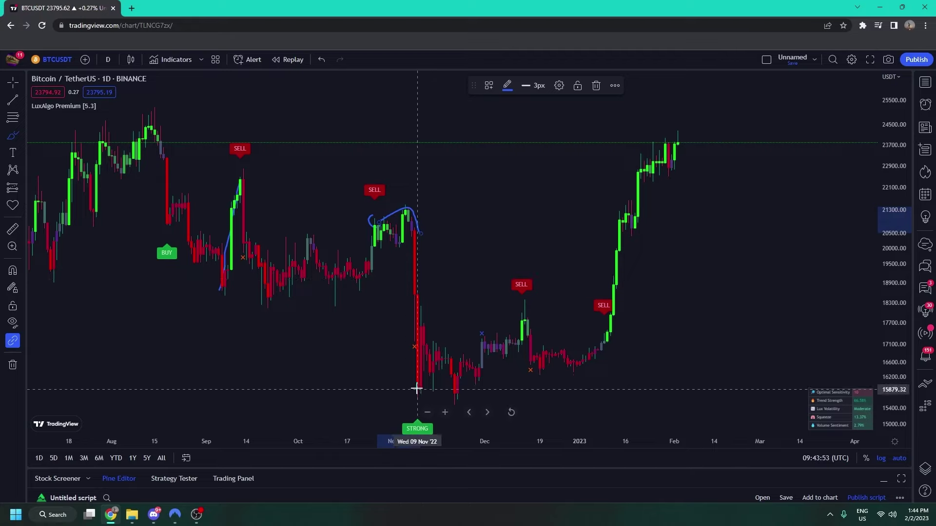
Circle the November low above the STRONG buy label, the mid-December peak and the January SELL label with the Brush.
{"action": "mouse_move", "coordinate": [417, 386]}
{"action": "left_mouse_down"}
{"action": "mouse_move", "coordinate": [390, 394]}
{"action": "mouse_move", "coordinate": [423, 390]}
{"action": "left_mouse_up"}
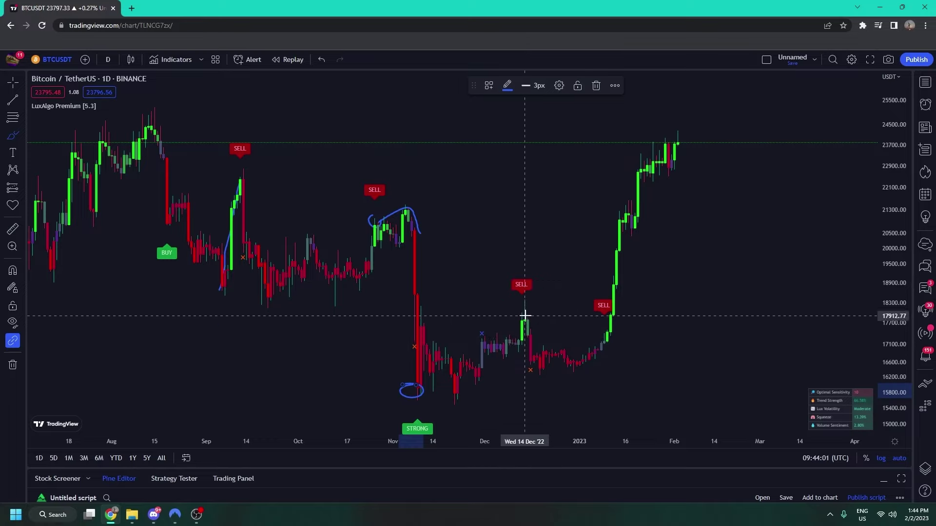
{"action": "mouse_move", "coordinate": [525, 316]}
{"action": "left_mouse_down"}
{"action": "mouse_move", "coordinate": [535, 315]}
{"action": "mouse_move", "coordinate": [522, 316]}
{"action": "left_mouse_up"}
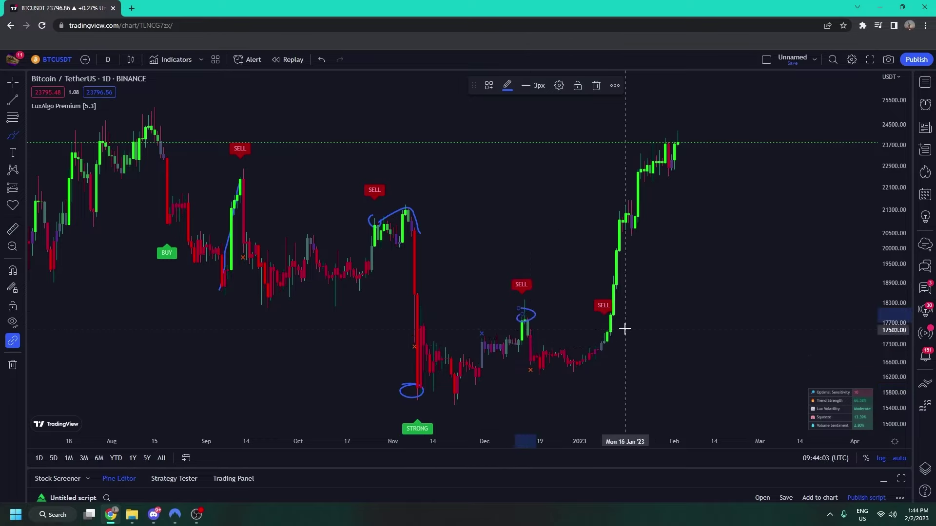
{"action": "mouse_move", "coordinate": [606, 296]}
{"action": "left_mouse_down"}
{"action": "mouse_move", "coordinate": [640, 322]}
{"action": "mouse_move", "coordinate": [574, 296]}
{"action": "left_mouse_up"}
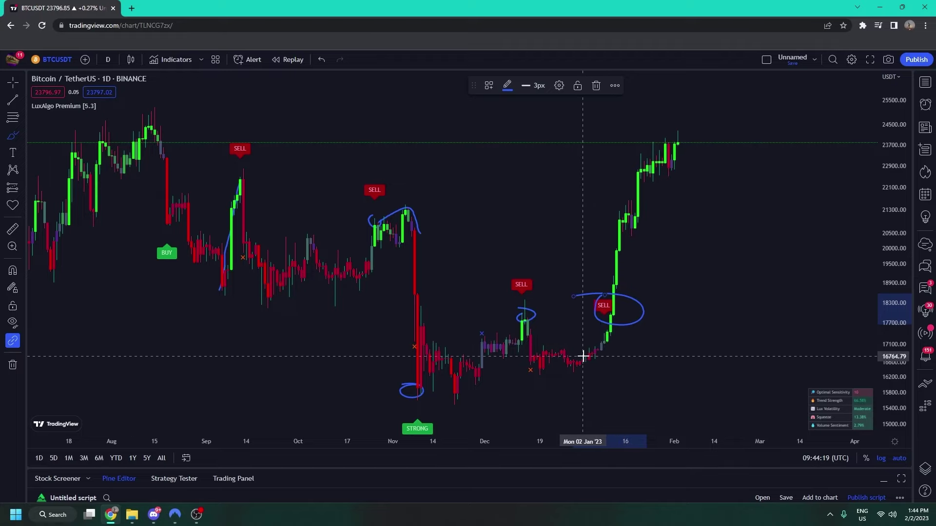
{"action": "scroll", "coordinate": [513, 280], "scroll_direction": "down", "scroll_amount": 1}
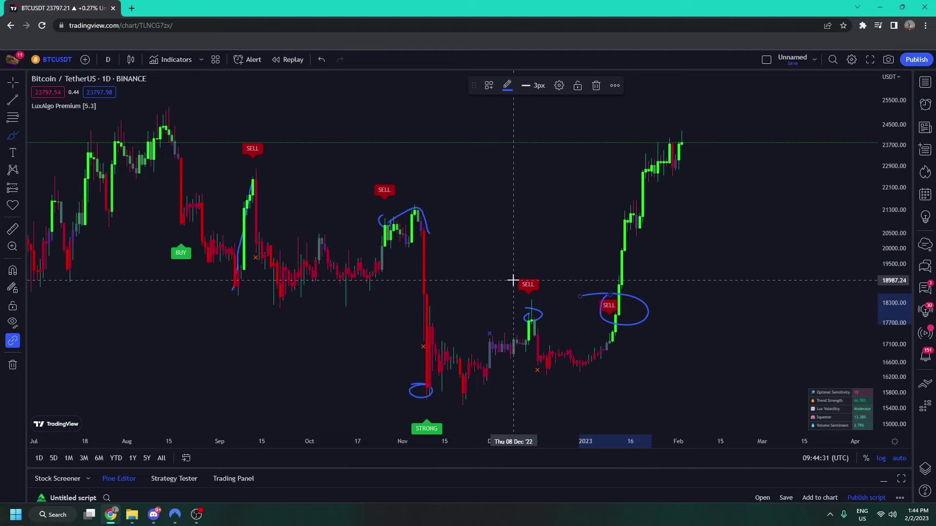
{"action": "left_click", "coordinate": [13, 82]}
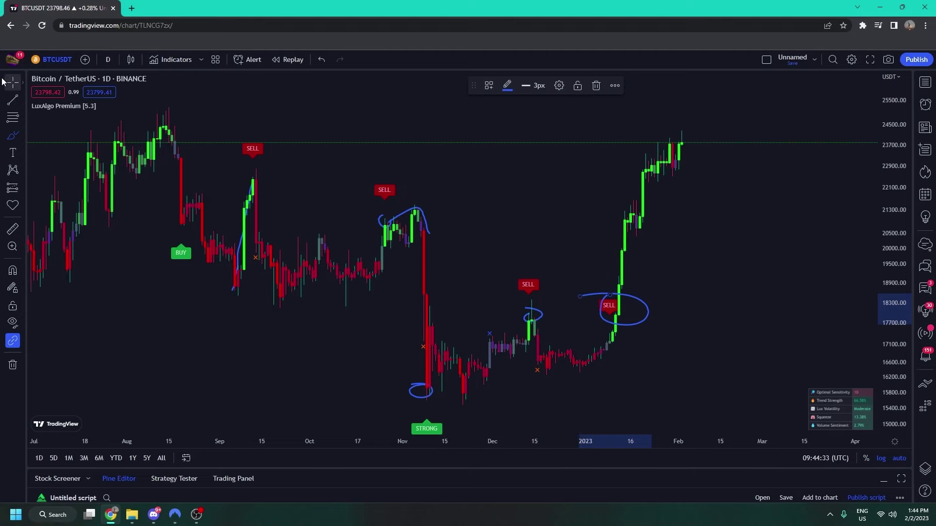
Switch the LuxAlgo Premium Signal Mode to Contrarian Minimal and apply the settings.
{"action": "double_click", "coordinate": [258, 151]}
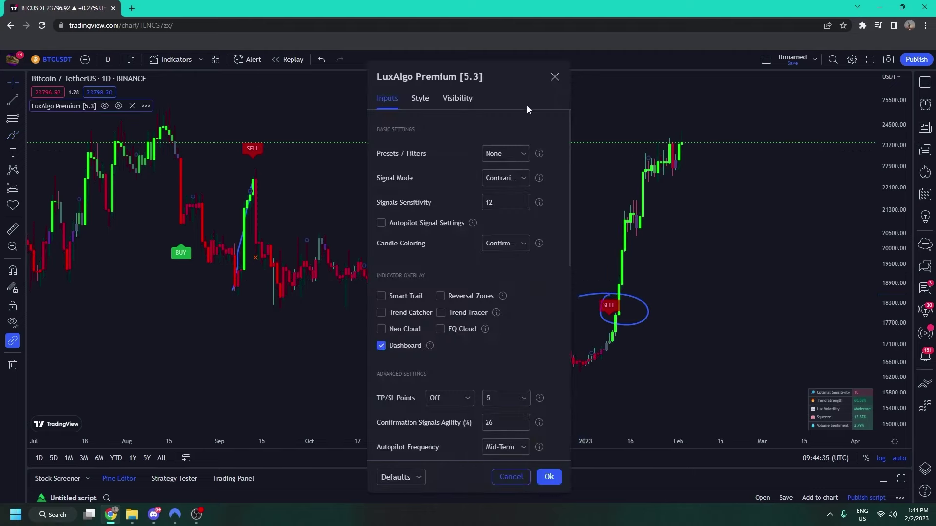
{"action": "left_click_drag", "start_coordinate": [528, 105], "coordinate": [767, 94]}
{"action": "left_click", "coordinate": [756, 178]}
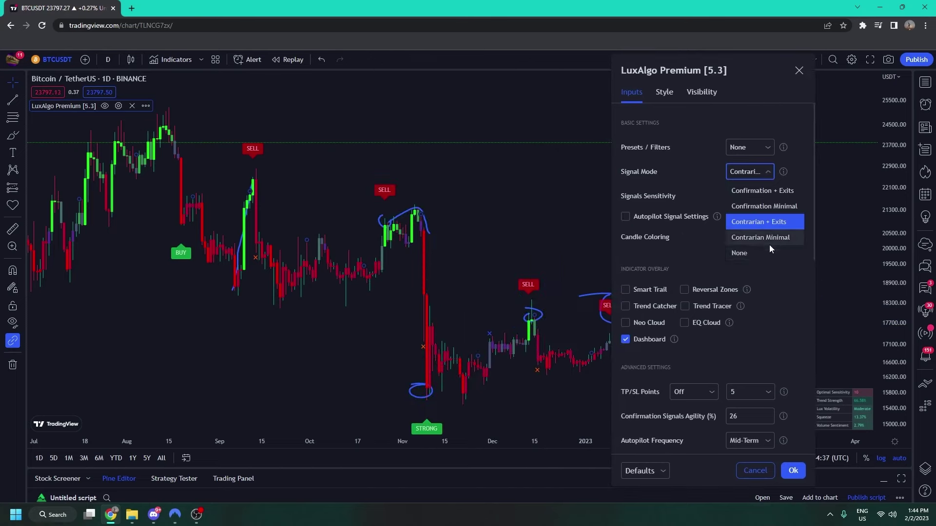
{"action": "left_click", "coordinate": [772, 237]}
{"action": "left_click", "coordinate": [793, 470]}
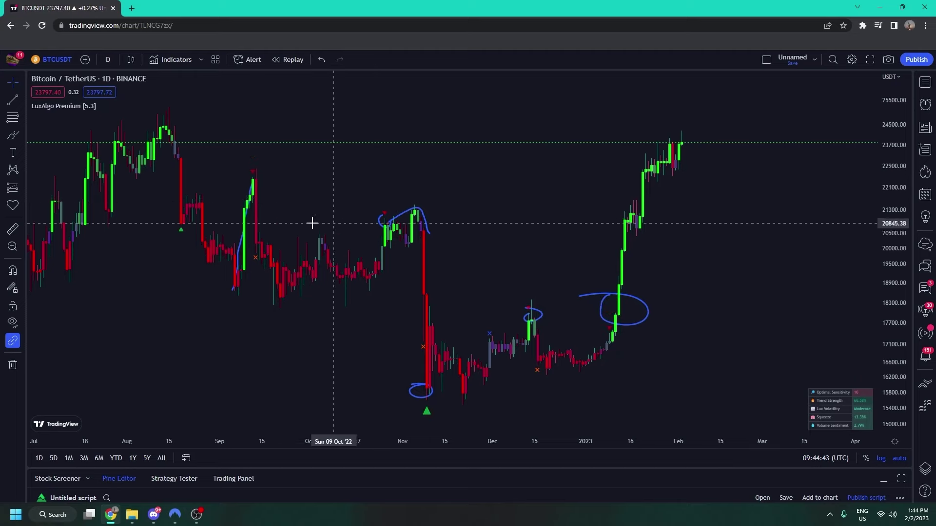
Set the LuxAlgo Premium Candle Coloring to Contrarian Gradient and apply the settings.
{"action": "double_click", "coordinate": [90, 106]}
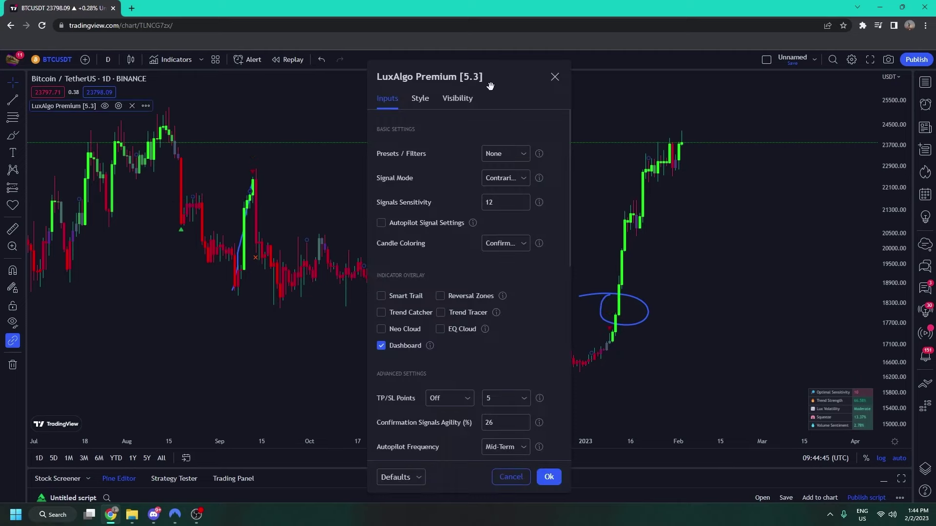
{"action": "left_click_drag", "start_coordinate": [490, 86], "coordinate": [787, 81]}
{"action": "left_click", "coordinate": [805, 245]}
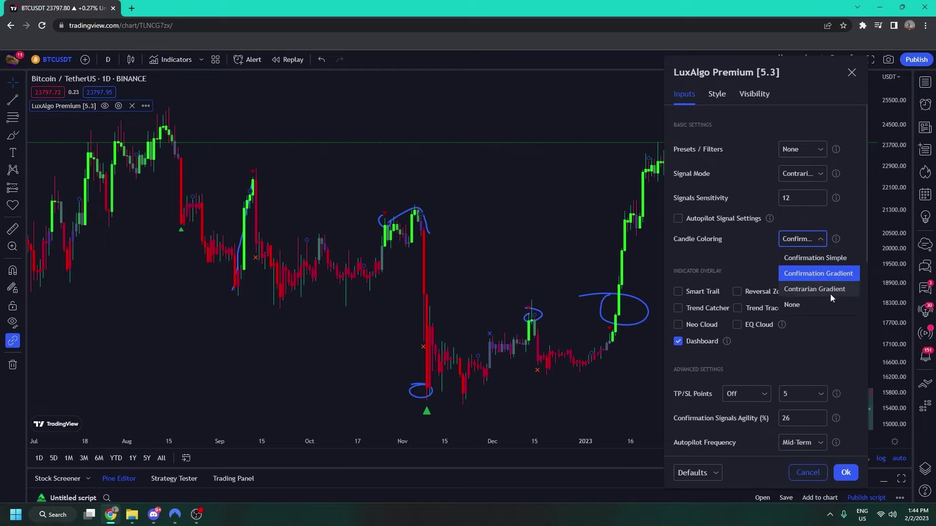
{"action": "left_click", "coordinate": [828, 291]}
{"action": "left_click", "coordinate": [846, 473]}
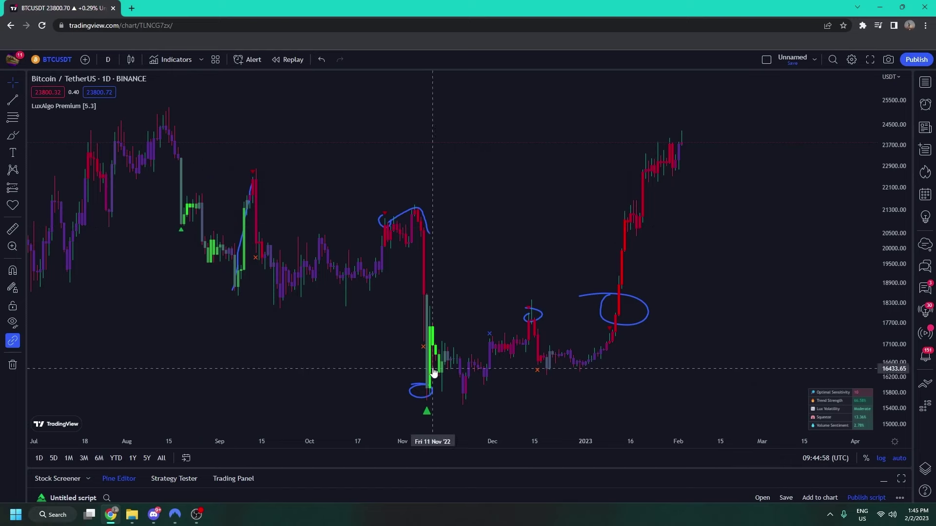
Circle the November low, the late-October to early-November top and the mid-August to mid-September decline with the Brush.
{"action": "left_click", "coordinate": [12, 135]}
{"action": "mouse_move", "coordinate": [451, 327]}
{"action": "left_mouse_down"}
{"action": "mouse_move", "coordinate": [410, 382]}
{"action": "mouse_move", "coordinate": [428, 322]}
{"action": "left_mouse_up"}
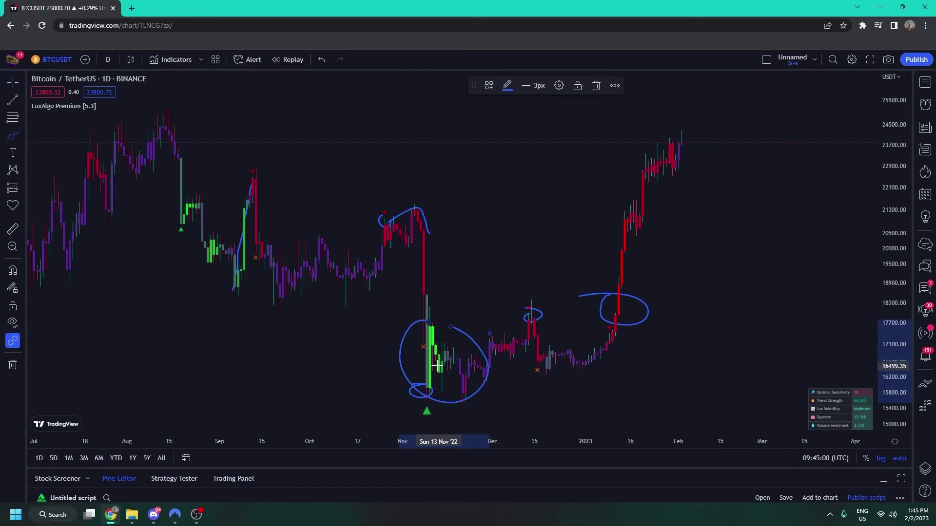
{"action": "mouse_move", "coordinate": [406, 189]}
{"action": "left_mouse_down"}
{"action": "mouse_move", "coordinate": [397, 211]}
{"action": "mouse_move", "coordinate": [417, 196]}
{"action": "left_mouse_up"}
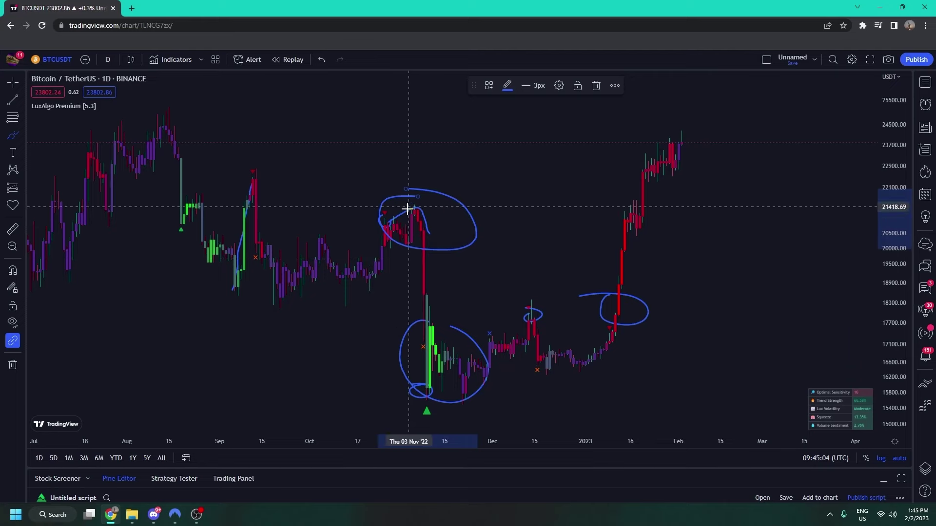
{"action": "left_click_drag", "start_coordinate": [223, 217], "coordinate": [271, 293]}
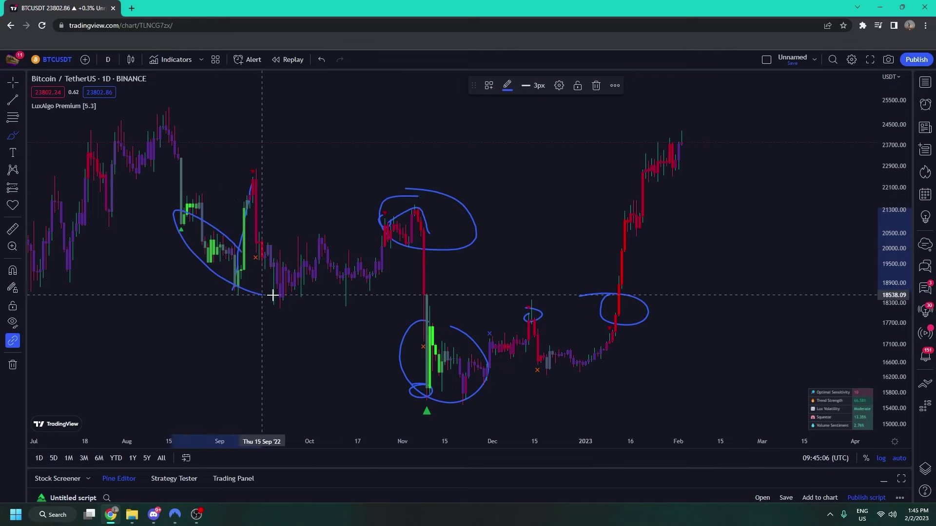
{"action": "left_click", "coordinate": [464, 215]}
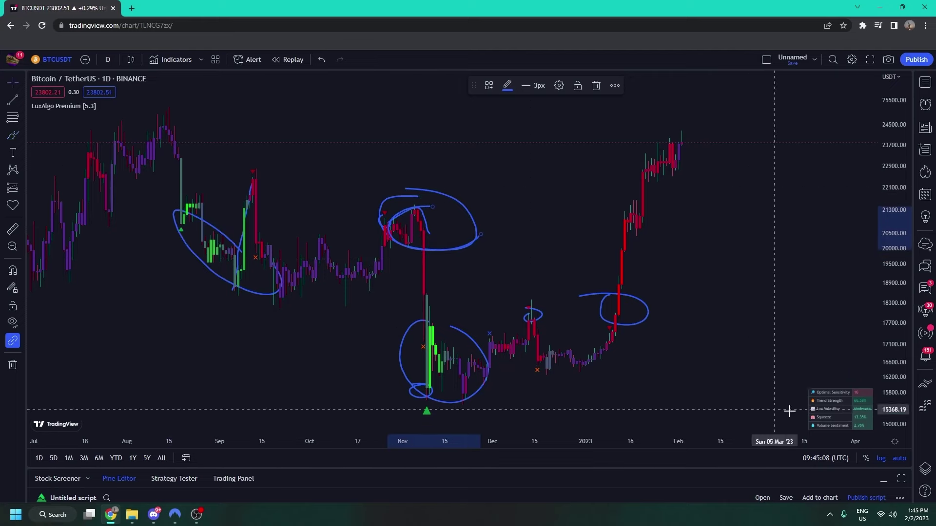
In the LuxAlgo Premium settings, set Candle Coloring to Confirmation Simple and Signal Mode to Confirmation Minimal.
{"action": "double_click", "coordinate": [824, 409]}
{"action": "left_click", "coordinate": [510, 244]}
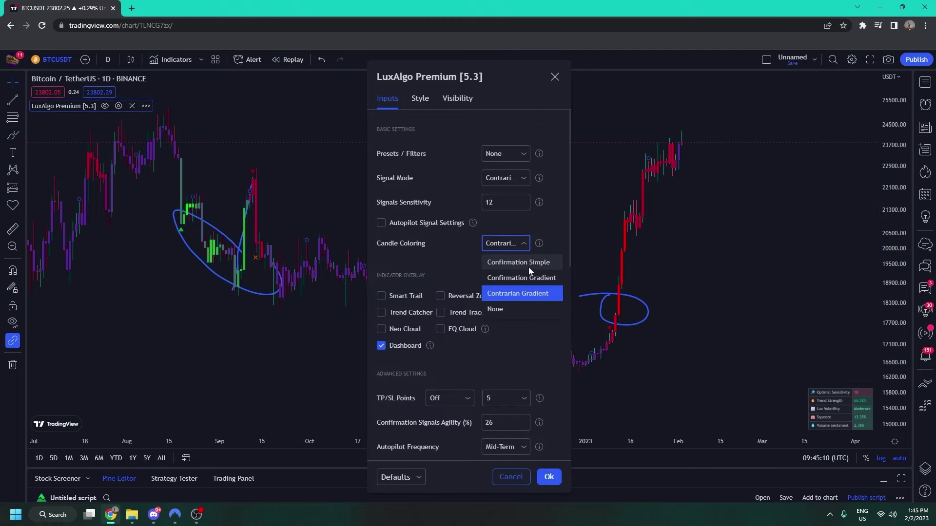
{"action": "left_click", "coordinate": [529, 266]}
{"action": "left_click", "coordinate": [512, 179]}
{"action": "left_click", "coordinate": [534, 217]}
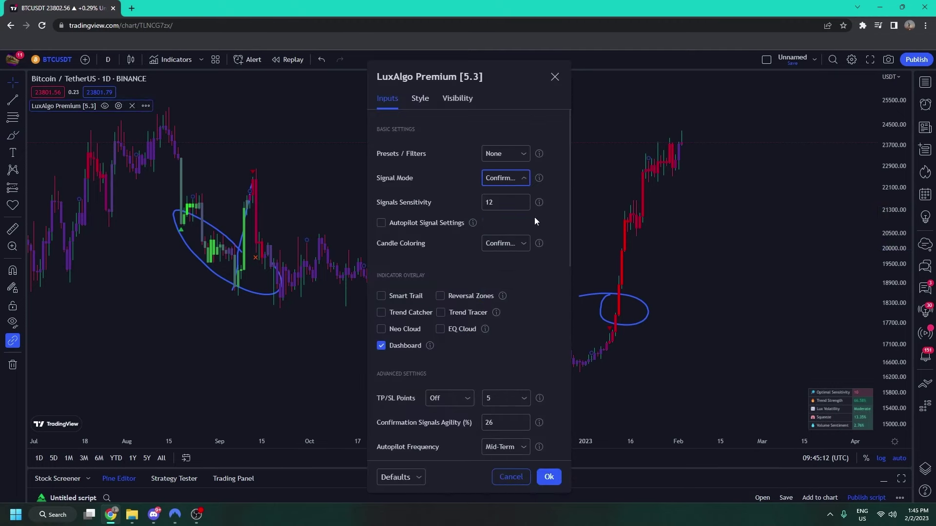
{"action": "left_click_drag", "start_coordinate": [453, 80], "coordinate": [706, 74]}
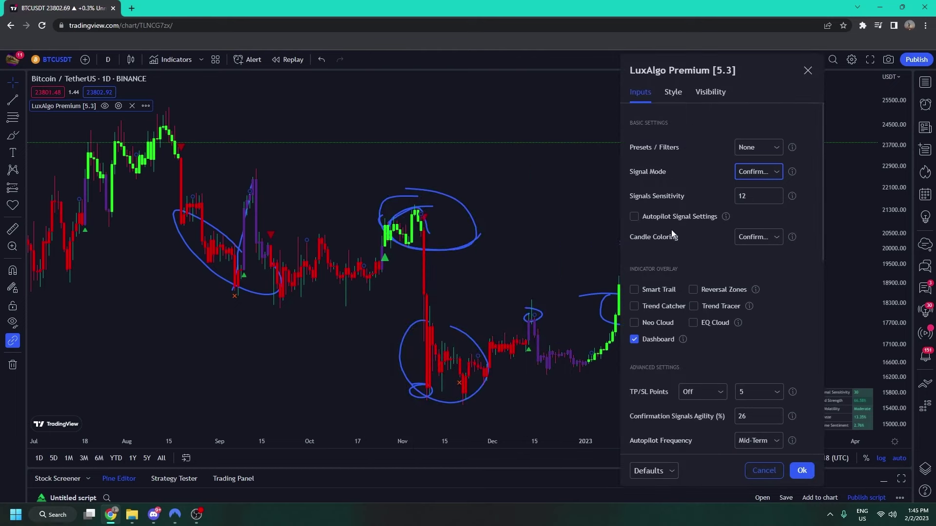
Switch the Signal Mode to Confirmation + Exits, enable Autopilot Signal Settings and apply the settings.
{"action": "left_click", "coordinate": [771, 173]}
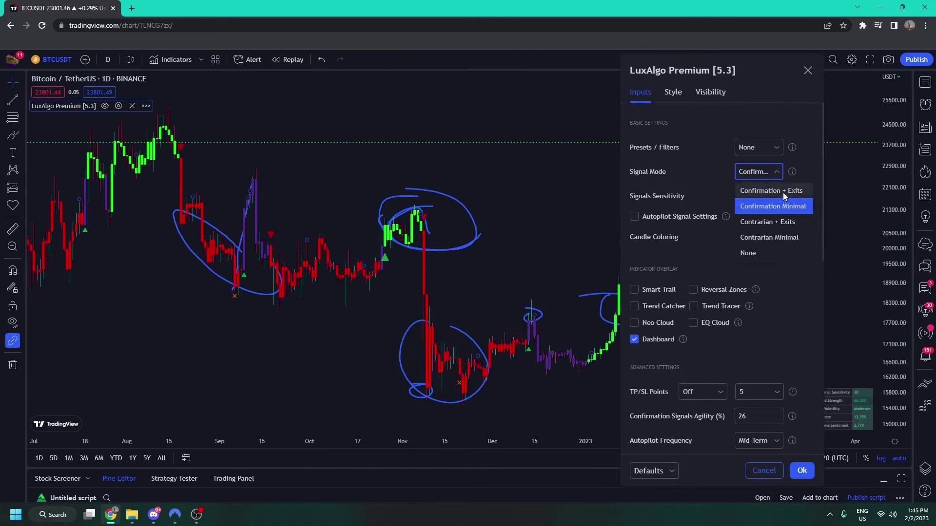
{"action": "left_click", "coordinate": [783, 192]}
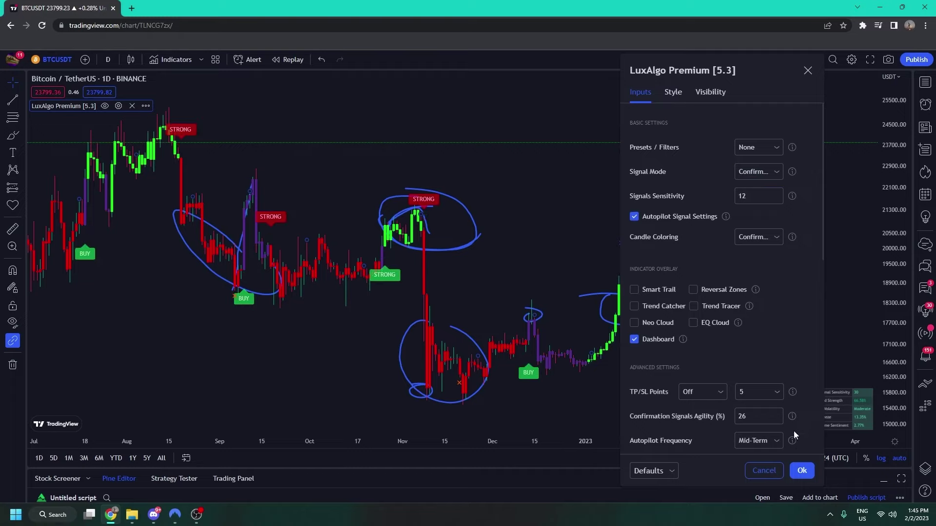
{"action": "left_click", "coordinate": [802, 470]}
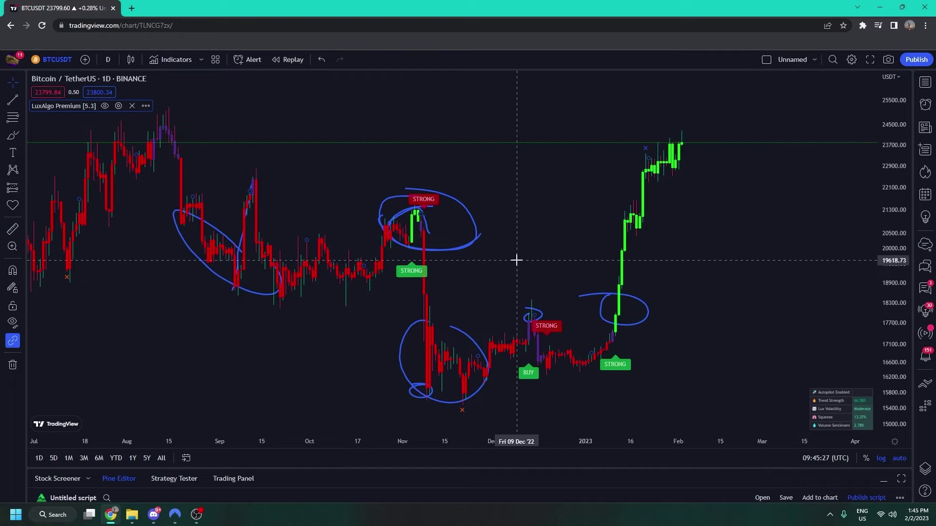
Trace the price swings from late December 2021 to mid-August 2022 with the Brush.
{"action": "left_click_drag", "start_coordinate": [213, 314], "coordinate": [382, 315]}
{"action": "scroll", "coordinate": [381, 315], "scroll_direction": "down", "scroll_amount": 3}
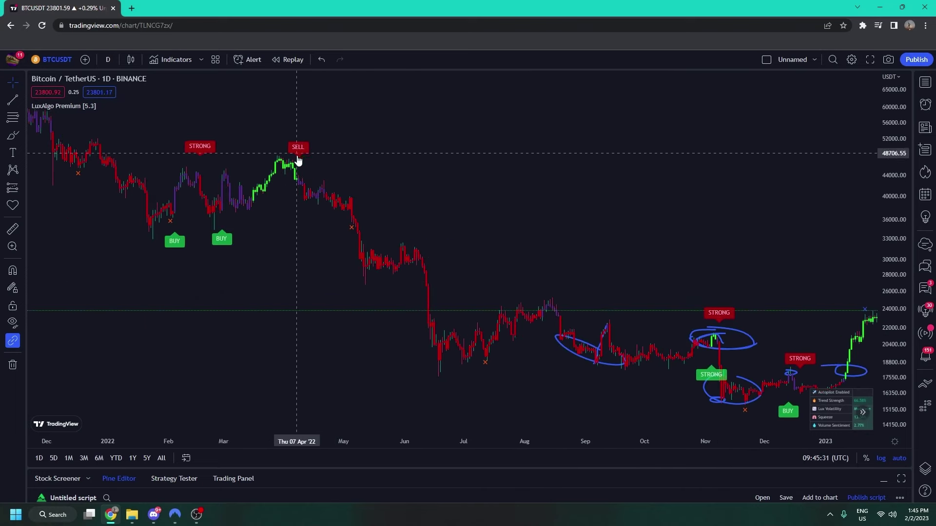
{"action": "left_click_drag", "start_coordinate": [130, 194], "coordinate": [329, 223]}
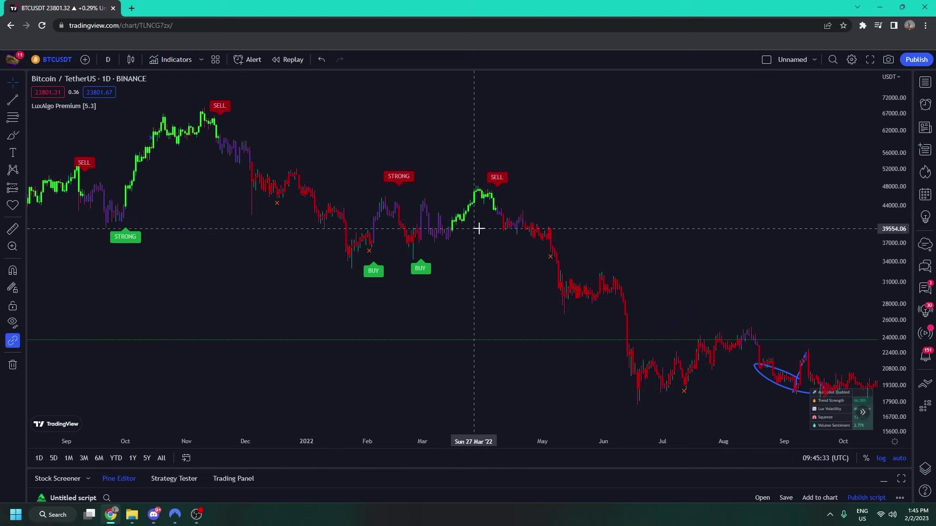
{"action": "scroll", "coordinate": [381, 297], "scroll_direction": "up", "scroll_amount": 1}
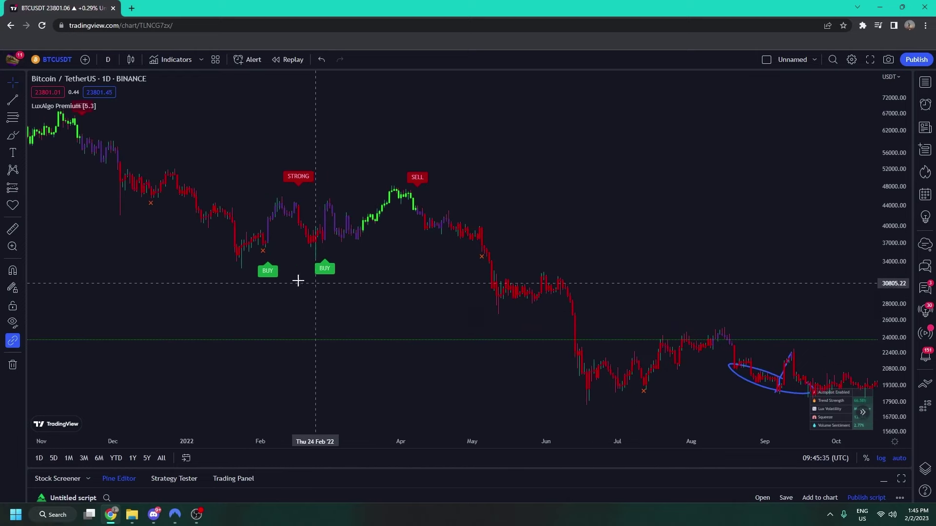
{"action": "left_click", "coordinate": [14, 138]}
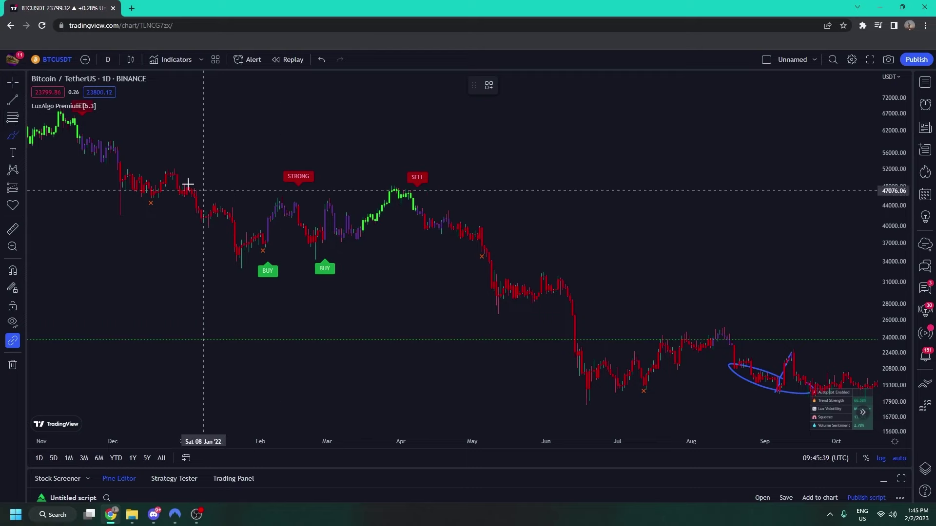
{"action": "mouse_move", "coordinate": [163, 173]}
{"action": "left_mouse_down"}
{"action": "mouse_move", "coordinate": [195, 192]}
{"action": "mouse_move", "coordinate": [242, 250]}
{"action": "mouse_move", "coordinate": [280, 198]}
{"action": "mouse_move", "coordinate": [313, 238]}
{"action": "mouse_move", "coordinate": [345, 236]}
{"action": "mouse_move", "coordinate": [399, 204]}
{"action": "mouse_move", "coordinate": [435, 214]}
{"action": "mouse_move", "coordinate": [642, 367]}
{"action": "mouse_move", "coordinate": [734, 330]}
{"action": "left_mouse_up"}
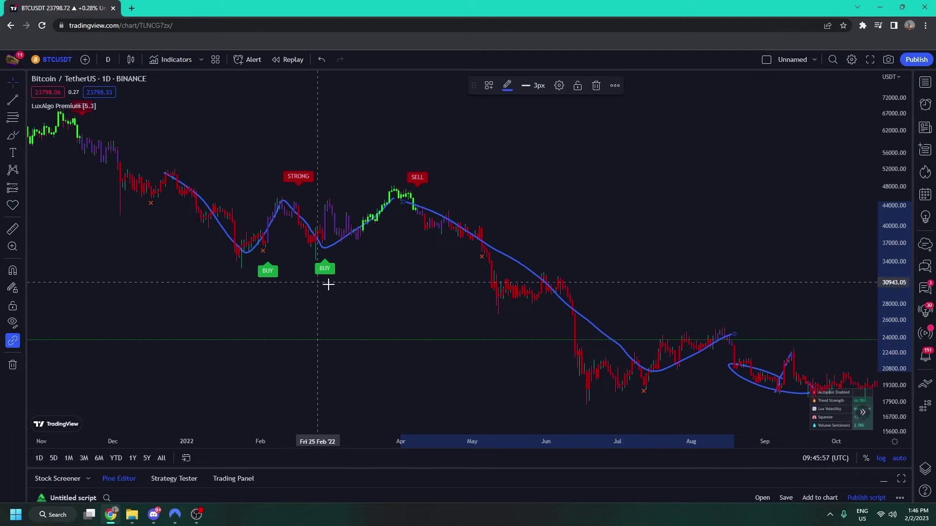
In the LuxAlgo Premium settings, turn off autopilot, show a Large dashboard at Top Right, and set Signals Sensitivity to 30.
{"action": "double_click", "coordinate": [325, 267]}
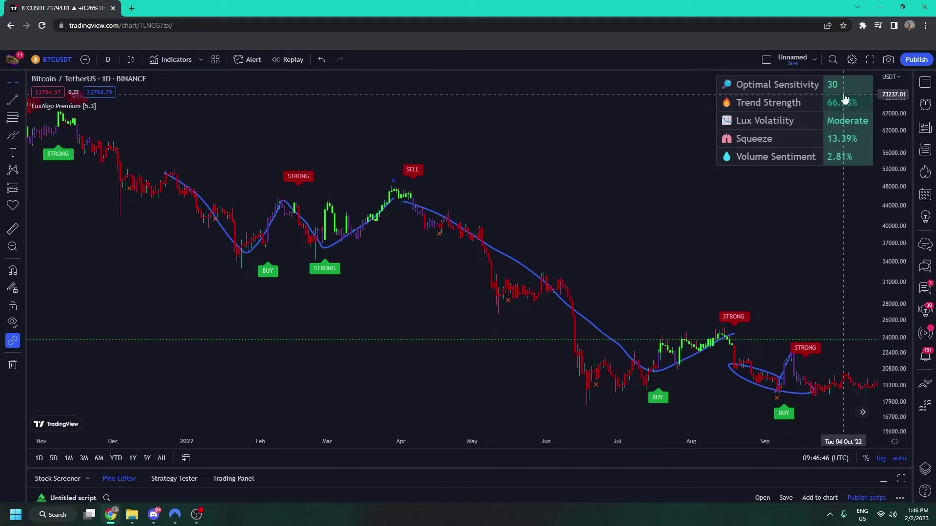
{"action": "double_click", "coordinate": [404, 193]}
{"action": "left_click_drag", "start_coordinate": [523, 88], "coordinate": [250, 75]}
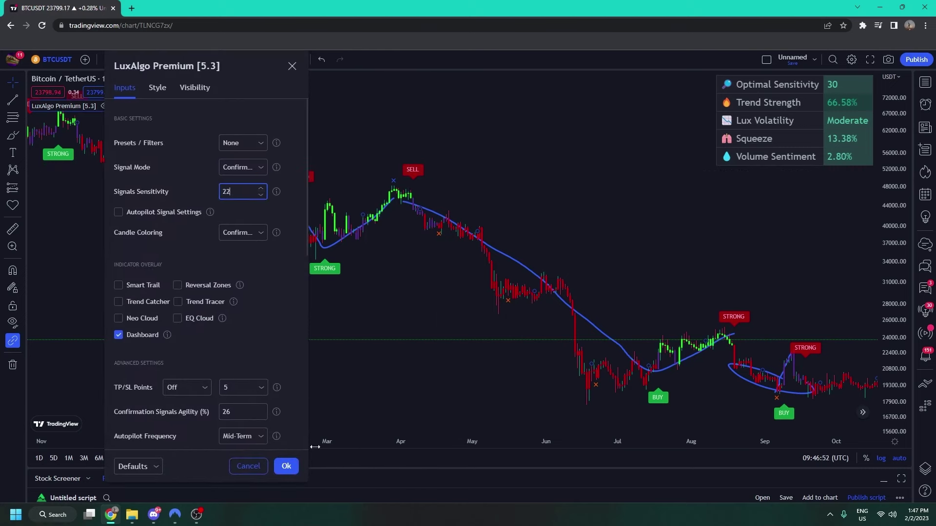
{"action": "left_click", "coordinate": [287, 466]}
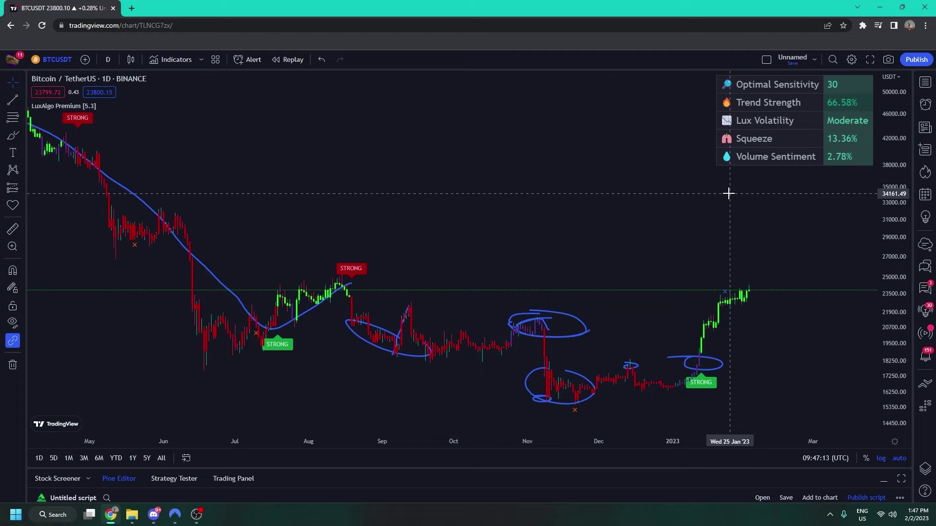
Sketch wavy sideways, rising and falling paths in the empty area after February with the Brush, and remove all drawings.
{"action": "scroll", "coordinate": [638, 364], "scroll_direction": "up", "scroll_amount": 3}
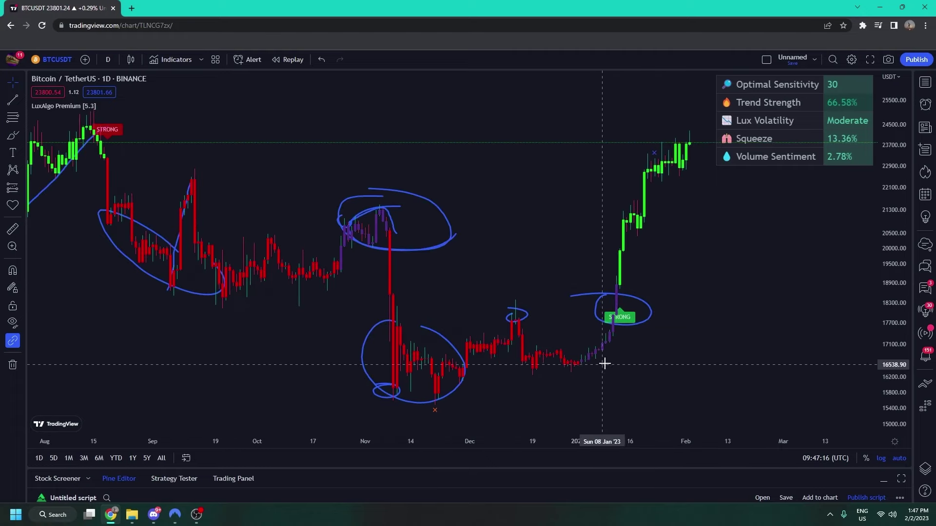
{"action": "left_click_drag", "start_coordinate": [644, 356], "coordinate": [506, 356]}
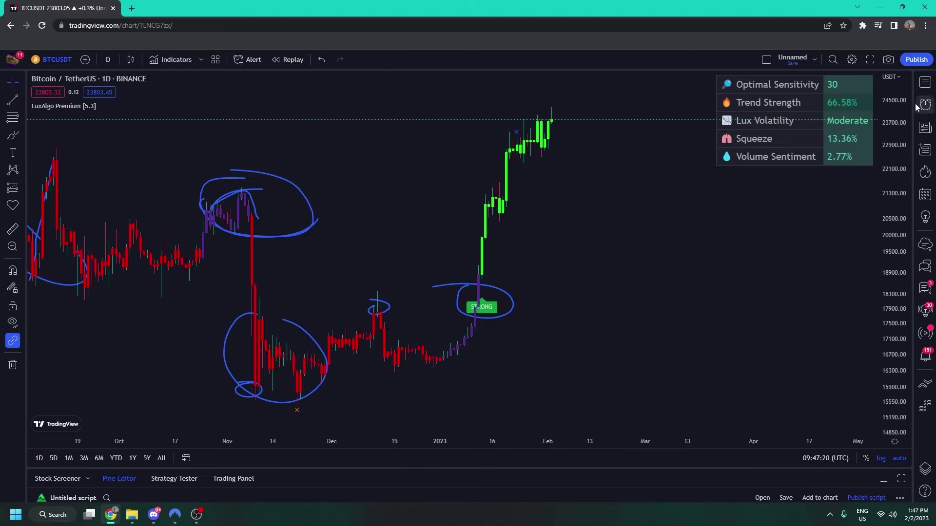
{"action": "mouse_move", "coordinate": [849, 110]}
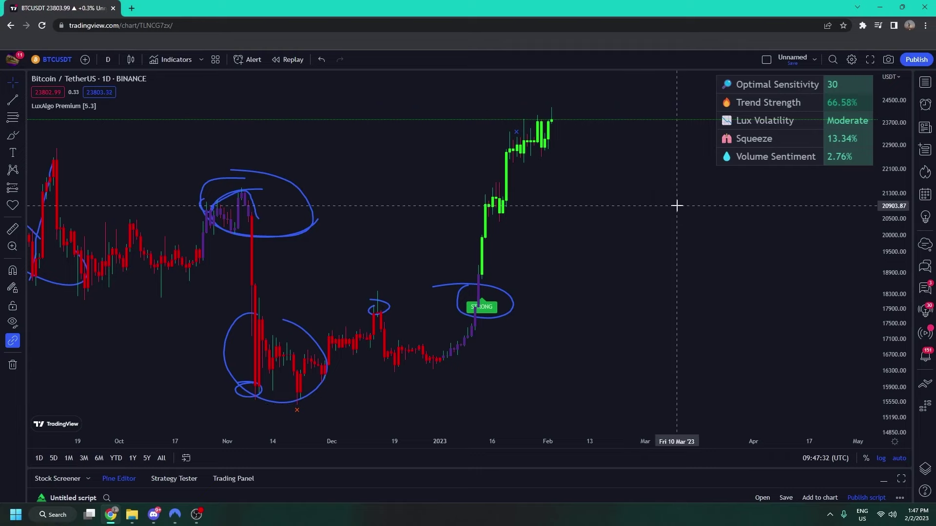
{"action": "left_click", "coordinate": [13, 135]}
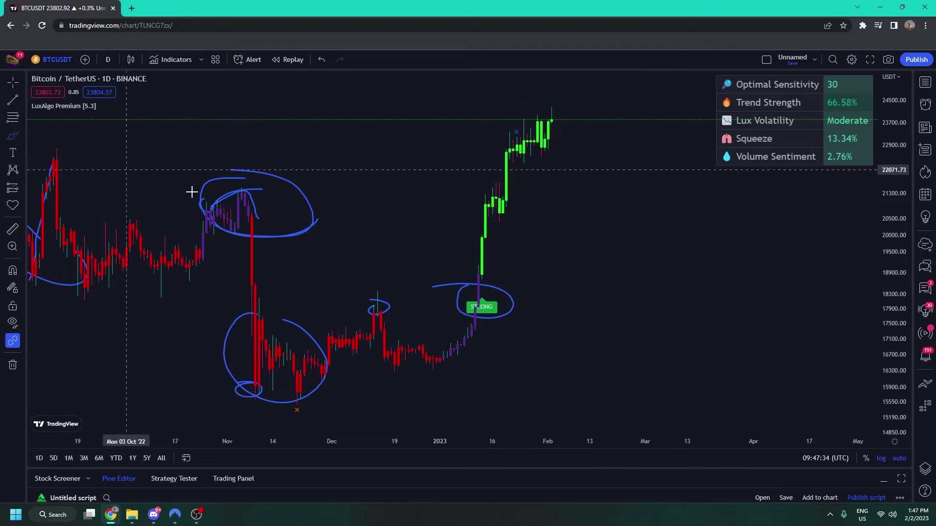
{"action": "mouse_move", "coordinate": [525, 294]}
{"action": "left_mouse_down"}
{"action": "mouse_move", "coordinate": [593, 250]}
{"action": "mouse_move", "coordinate": [724, 228]}
{"action": "mouse_move", "coordinate": [792, 247]}
{"action": "left_mouse_up"}
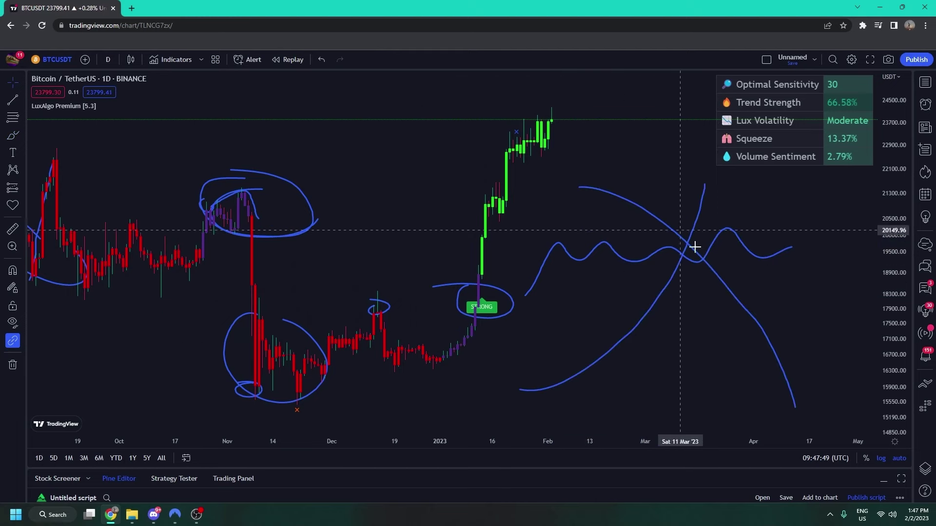
{"action": "right_click", "coordinate": [768, 203]}
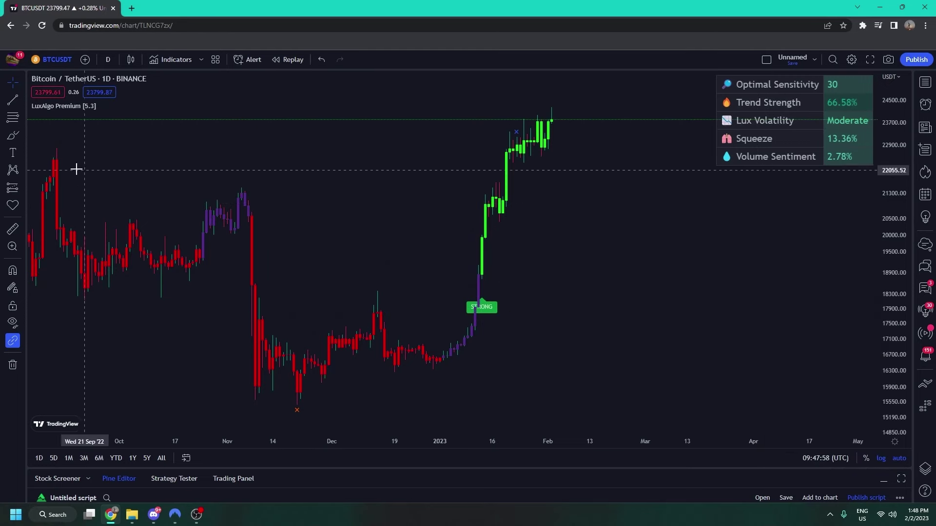
Trace the December-to-February rise and wide swings following it with the Brush, and clear the drawings from the chart.
{"action": "left_click", "coordinate": [12, 136]}
{"action": "mouse_move", "coordinate": [372, 364]}
{"action": "left_mouse_down"}
{"action": "mouse_move", "coordinate": [383, 368]}
{"action": "mouse_move", "coordinate": [561, 117]}
{"action": "mouse_move", "coordinate": [703, 87]}
{"action": "mouse_move", "coordinate": [730, 195]}
{"action": "mouse_move", "coordinate": [789, 149]}
{"action": "left_mouse_up"}
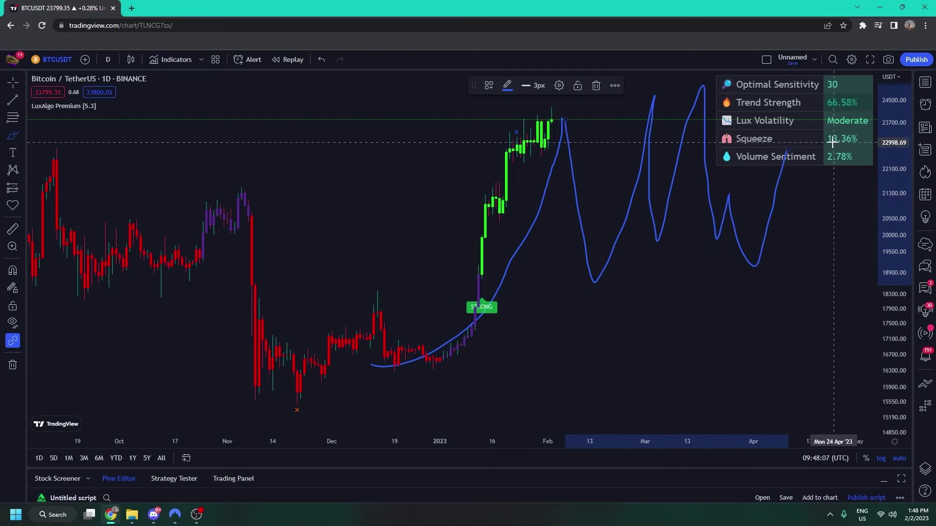
{"action": "right_click", "coordinate": [679, 336]}
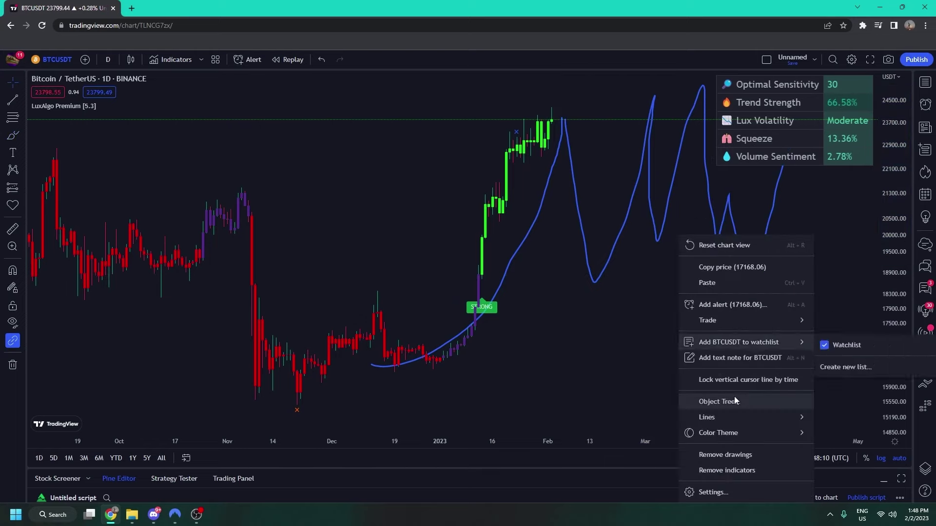
{"action": "left_click", "coordinate": [744, 459]}
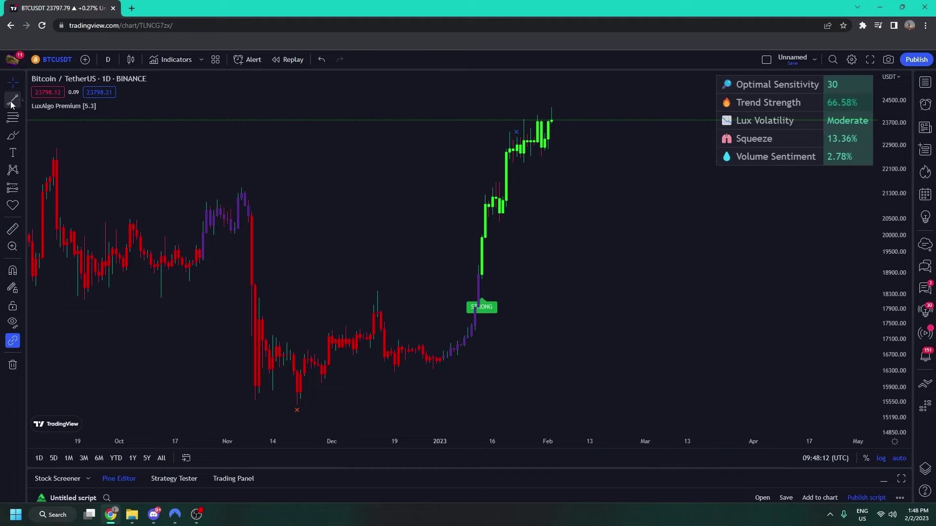
Sketch a narrowing triangle from early February to mid-March with the Brush, with shrinking price swings inside it.
{"action": "mouse_move", "coordinate": [549, 120]}
{"action": "left_mouse_down"}
{"action": "mouse_move", "coordinate": [566, 249]}
{"action": "mouse_move", "coordinate": [591, 142]}
{"action": "mouse_move", "coordinate": [625, 147]}
{"action": "mouse_move", "coordinate": [654, 171]}
{"action": "mouse_move", "coordinate": [681, 167]}
{"action": "mouse_move", "coordinate": [680, 158]}
{"action": "left_mouse_up"}
{"action": "left_click_drag", "start_coordinate": [562, 255], "coordinate": [677, 168]}
{"action": "left_click_drag", "start_coordinate": [550, 118], "coordinate": [681, 145]}
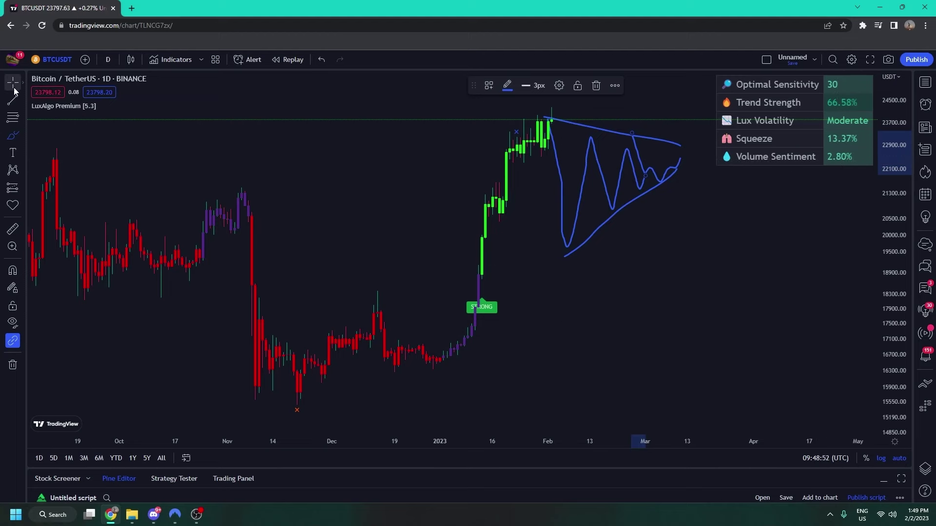
Review the dashboard location and size options in the LuxAlgo Premium settings, and turn the Dashboard overlay off.
{"action": "double_click", "coordinate": [790, 156]}
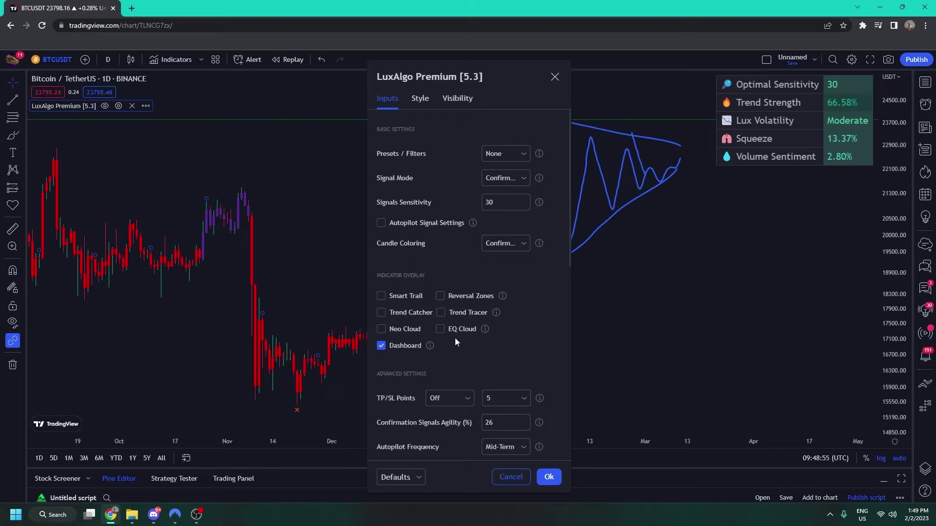
{"action": "scroll", "coordinate": [505, 280], "scroll_direction": "down", "scroll_amount": 10}
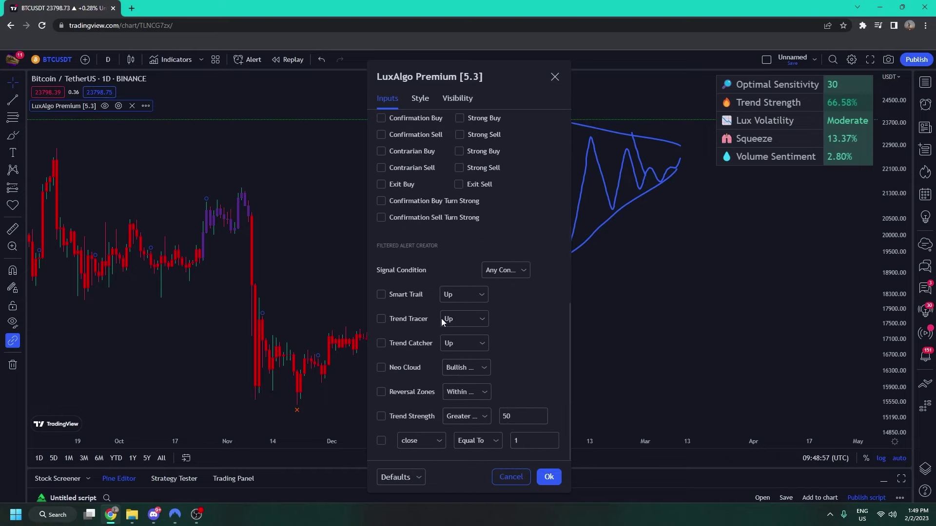
{"action": "scroll", "coordinate": [441, 318], "scroll_direction": "up", "scroll_amount": 7}
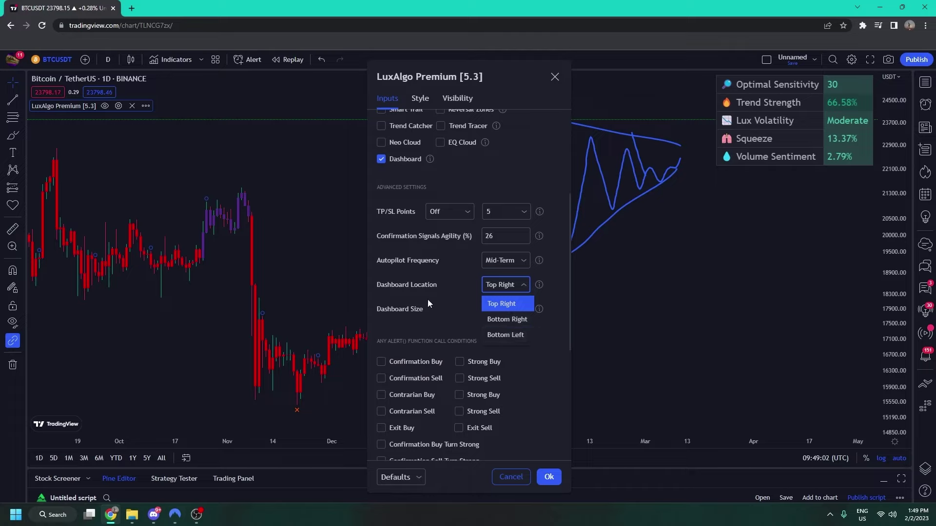
{"action": "left_click", "coordinate": [520, 312]}
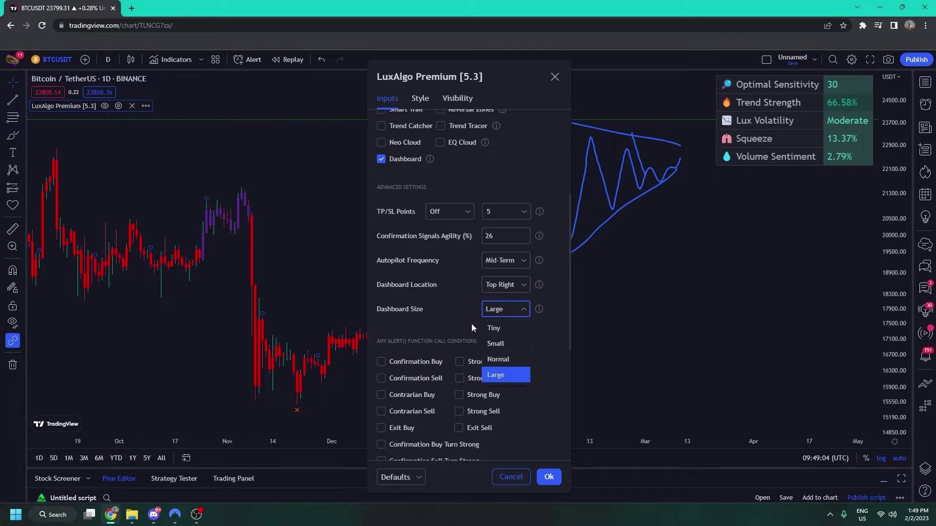
{"action": "left_click", "coordinate": [452, 324]}
{"action": "scroll", "coordinate": [446, 325], "scroll_direction": "up", "scroll_amount": 3}
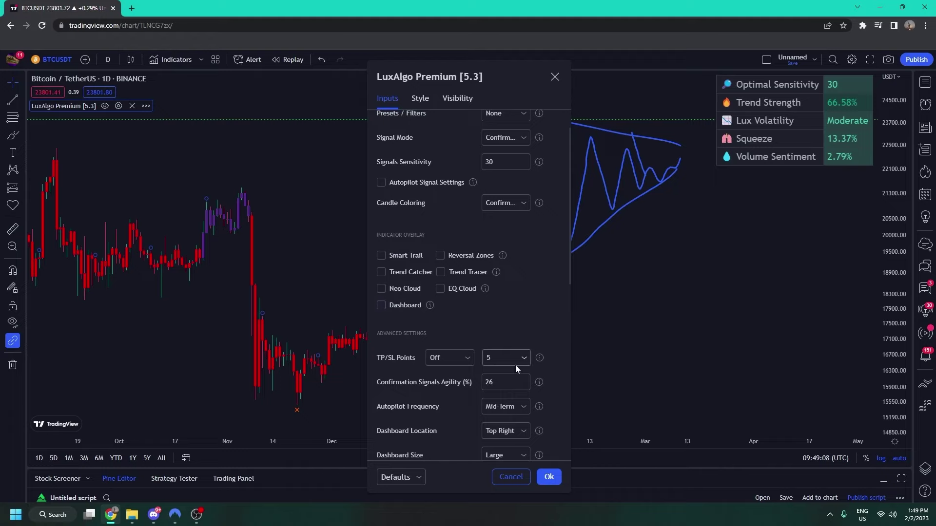
{"action": "scroll", "coordinate": [505, 365], "scroll_direction": "down", "scroll_amount": 2}
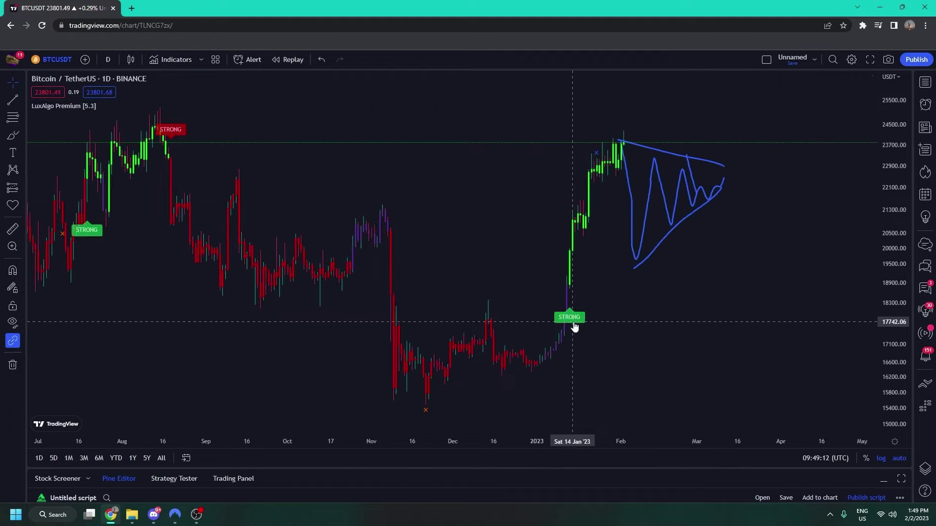
In the LuxAlgo Premium settings, set Signal Mode to None and enable the Smart Trail overlay.
{"action": "double_click", "coordinate": [575, 326]}
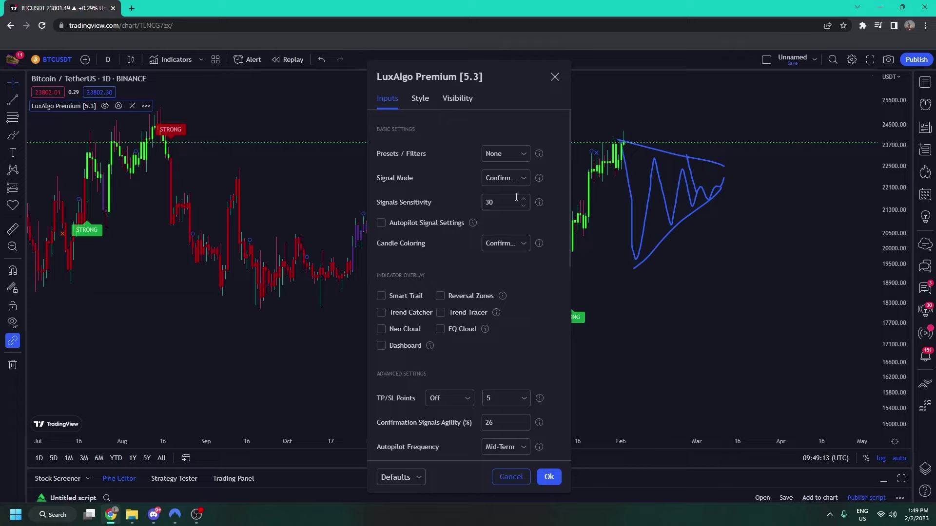
{"action": "left_click", "coordinate": [516, 179]}
{"action": "left_click", "coordinate": [525, 261]}
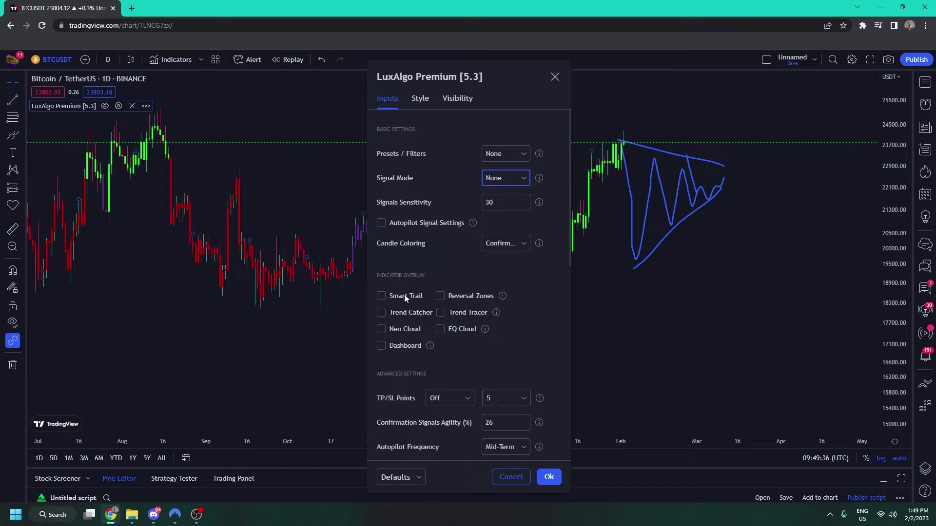
{"action": "left_click", "coordinate": [549, 477]}
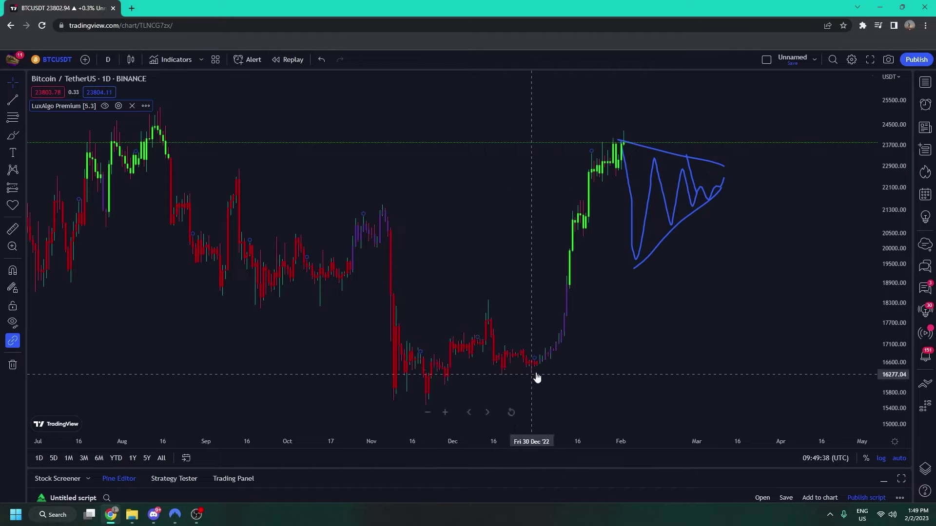
{"action": "scroll", "coordinate": [373, 356], "scroll_direction": "up", "scroll_amount": 3}
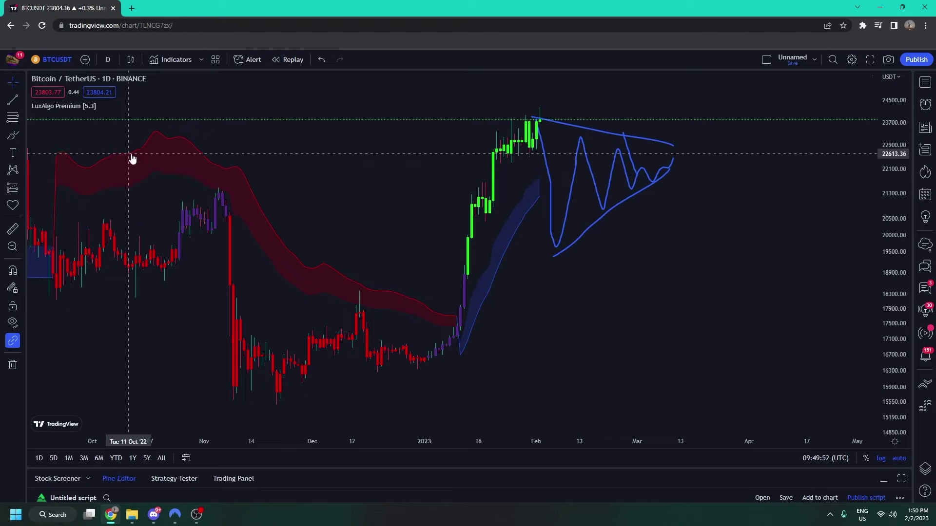
With the Brush, circle the early-November and mid-December price touches of the red Smart Trail and trace the December drop.
{"action": "left_click", "coordinate": [13, 135]}
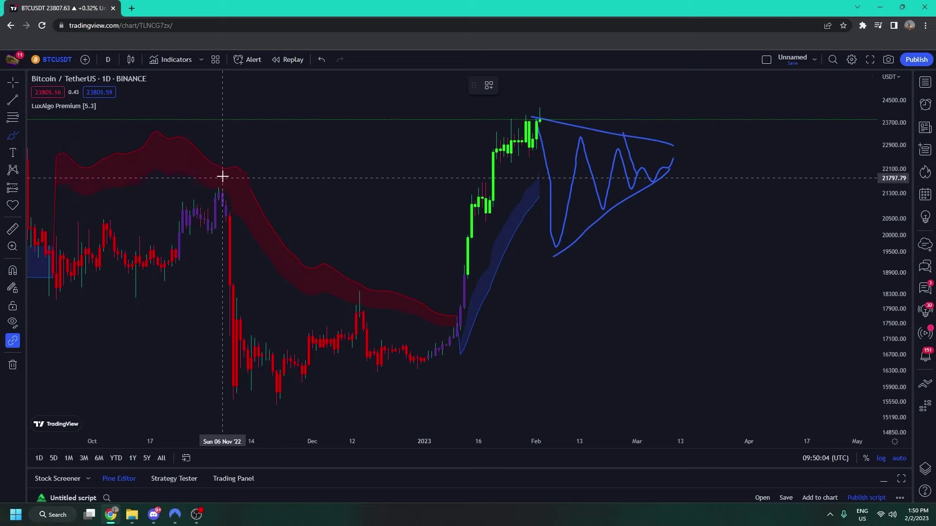
{"action": "mouse_move", "coordinate": [222, 171]}
{"action": "left_mouse_down"}
{"action": "mouse_move", "coordinate": [200, 184]}
{"action": "mouse_move", "coordinate": [222, 171]}
{"action": "left_mouse_up"}
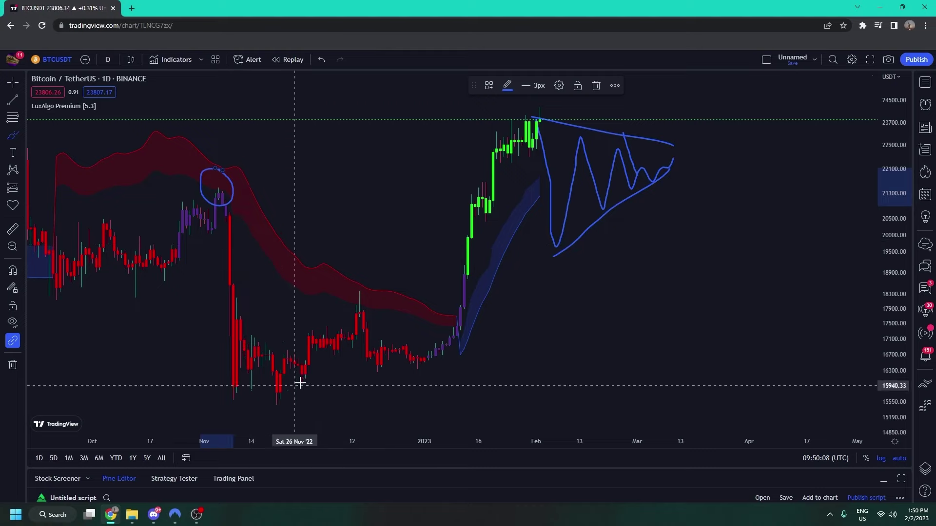
{"action": "mouse_move", "coordinate": [359, 281]}
{"action": "left_mouse_down"}
{"action": "mouse_move", "coordinate": [349, 293]}
{"action": "mouse_move", "coordinate": [395, 367]}
{"action": "left_mouse_up"}
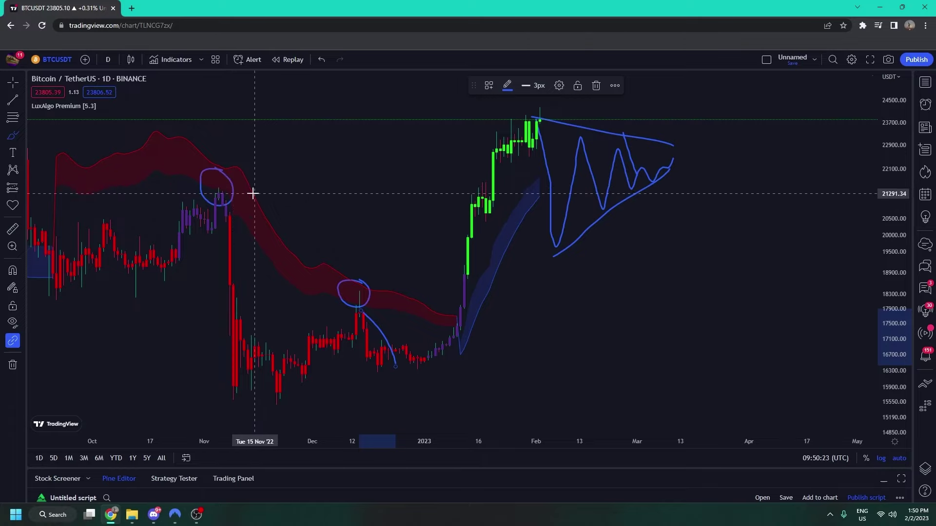
{"action": "left_click_drag", "start_coordinate": [226, 184], "coordinate": [225, 199]}
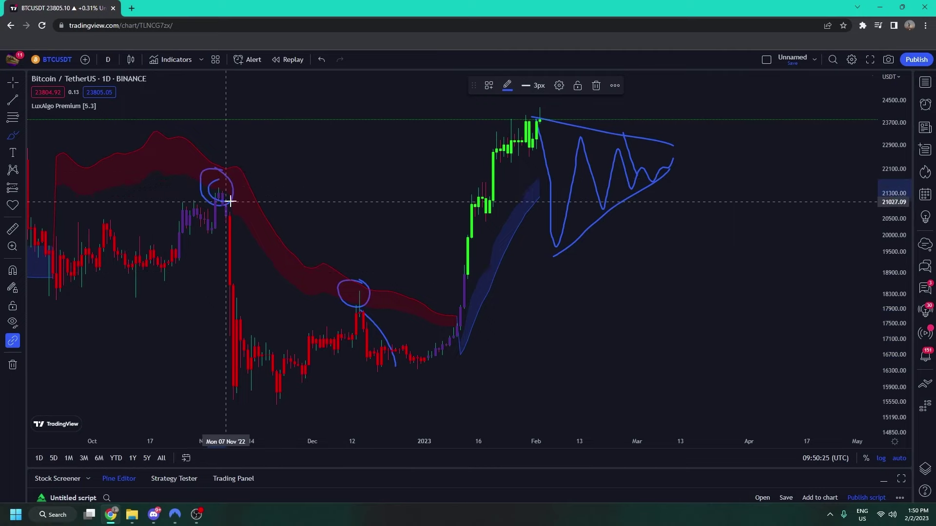
Circle the Smart Trail touches in late December 2018 and in March, June and early July 2019 with the Brush.
{"action": "scroll", "coordinate": [223, 278], "scroll_direction": "down", "scroll_amount": 2}
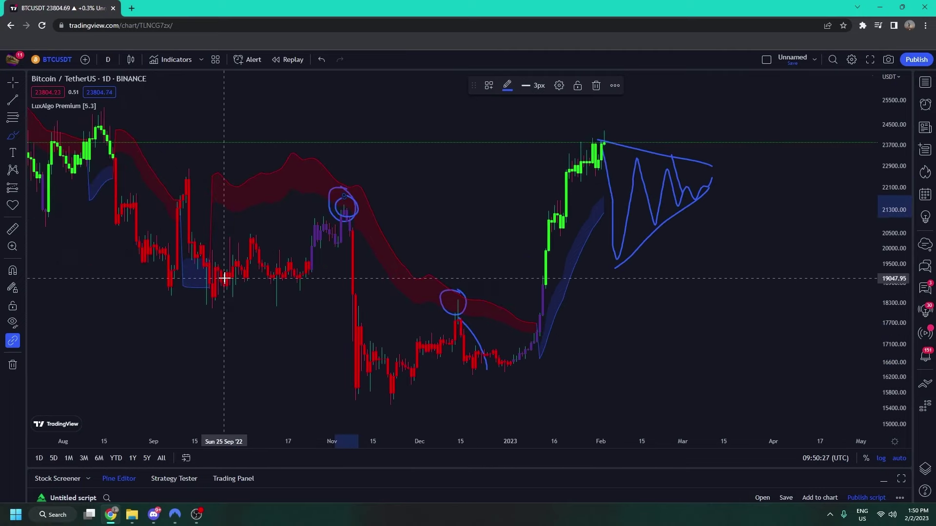
{"action": "scroll", "coordinate": [241, 291], "scroll_direction": "down", "scroll_amount": 3}
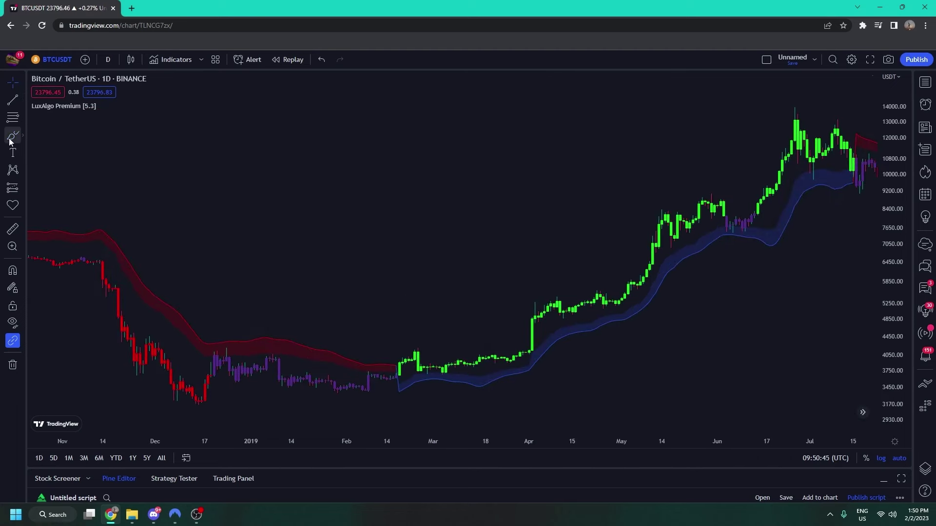
{"action": "left_click", "coordinate": [9, 140]}
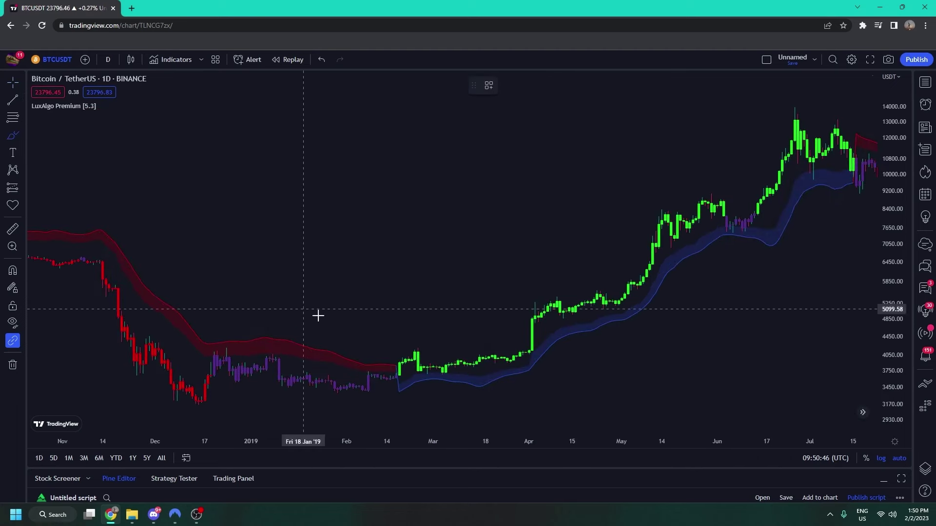
{"action": "left_click_drag", "start_coordinate": [447, 369], "coordinate": [434, 371]}
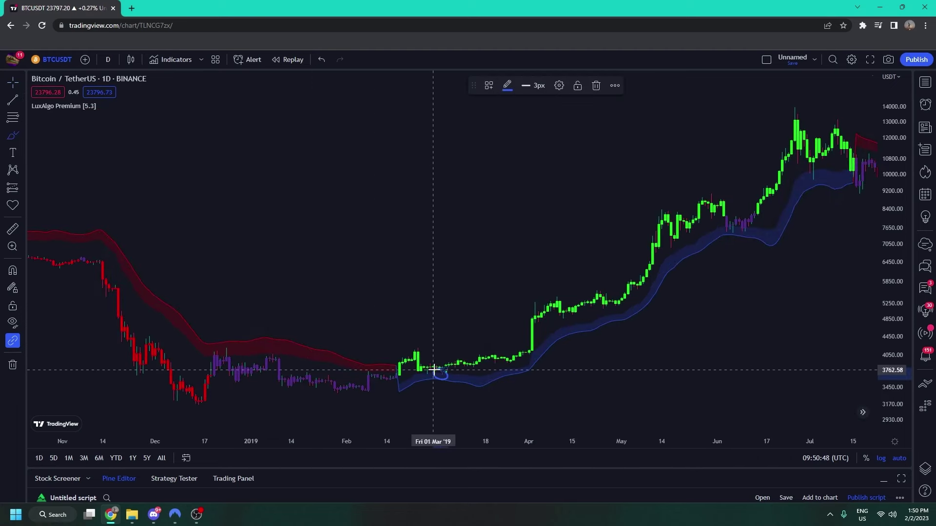
{"action": "left_click_drag", "start_coordinate": [717, 236], "coordinate": [744, 216]}
{"action": "left_click_drag", "start_coordinate": [801, 154], "coordinate": [820, 168]}
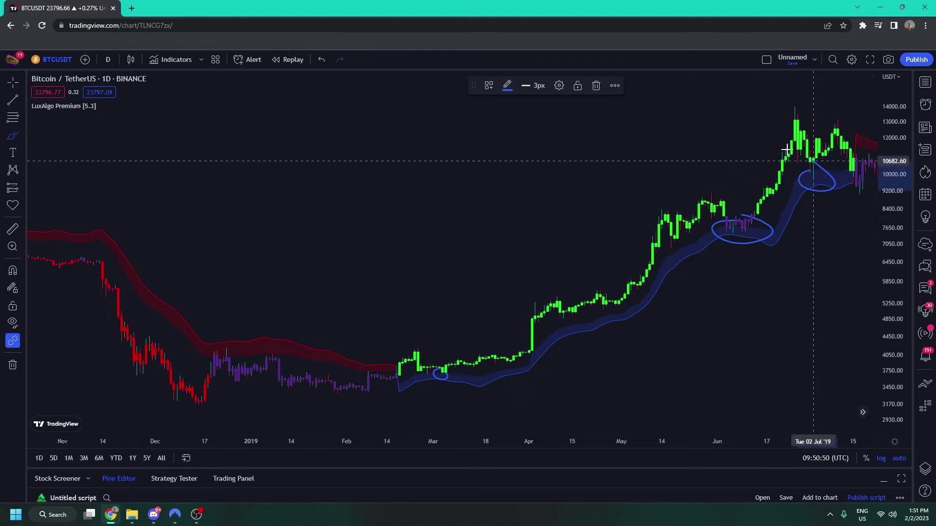
{"action": "mouse_move", "coordinate": [228, 336]}
{"action": "left_mouse_down"}
{"action": "mouse_move", "coordinate": [229, 359]}
{"action": "mouse_move", "coordinate": [228, 337]}
{"action": "left_mouse_up"}
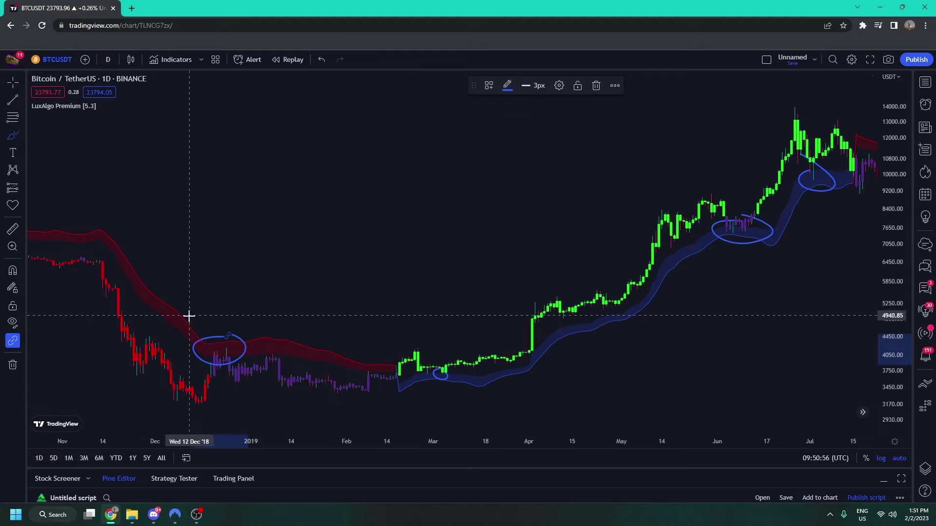
Sketch a rising path with a pullback onto a horizontal support line using the Brush, and remove all drawings.
{"action": "mouse_move", "coordinate": [190, 319]}
{"action": "left_mouse_down"}
{"action": "mouse_move", "coordinate": [239, 220]}
{"action": "mouse_move", "coordinate": [271, 250]}
{"action": "mouse_move", "coordinate": [334, 156]}
{"action": "left_mouse_up"}
{"action": "left_click_drag", "start_coordinate": [261, 252], "coordinate": [355, 250]}
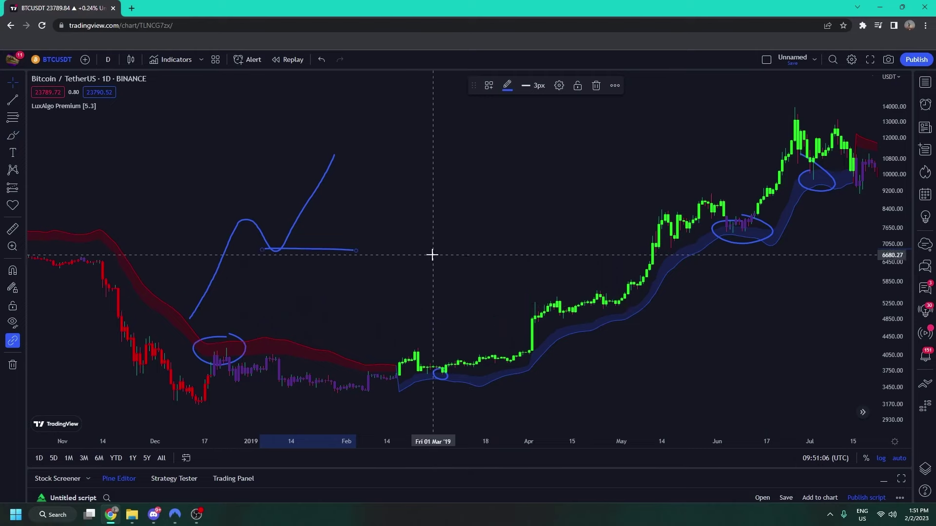
{"action": "right_click", "coordinate": [431, 255]}
{"action": "left_click", "coordinate": [497, 455]}
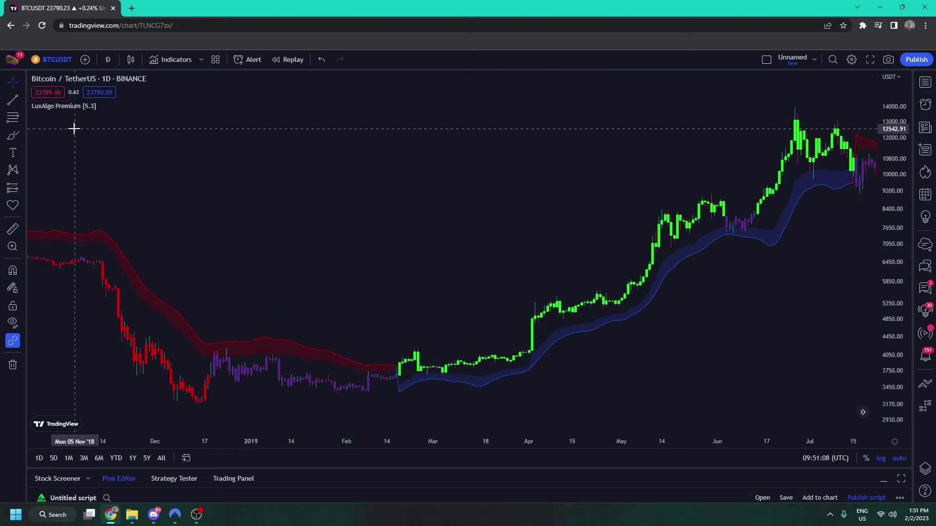
Replace the Smart Trail overlay with Reversal Zones in the LuxAlgo Premium settings.
{"action": "left_click", "coordinate": [58, 108]}
{"action": "double_click", "coordinate": [60, 109]}
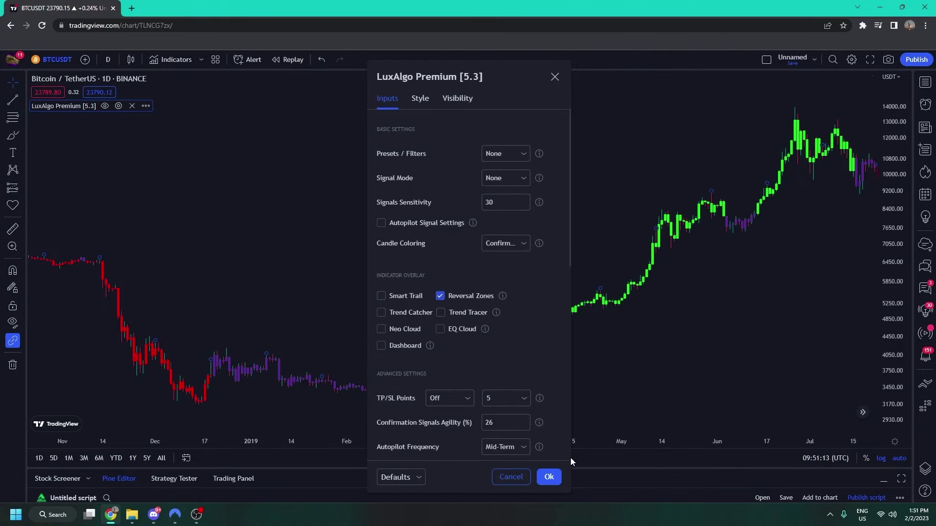
{"action": "left_click", "coordinate": [549, 477]}
Switch the BTCUSDT chart to the 30-minute timeframe.
{"action": "left_click_drag", "start_coordinate": [712, 361], "coordinate": [104, 51]}
{"action": "left_click", "coordinate": [108, 59]}
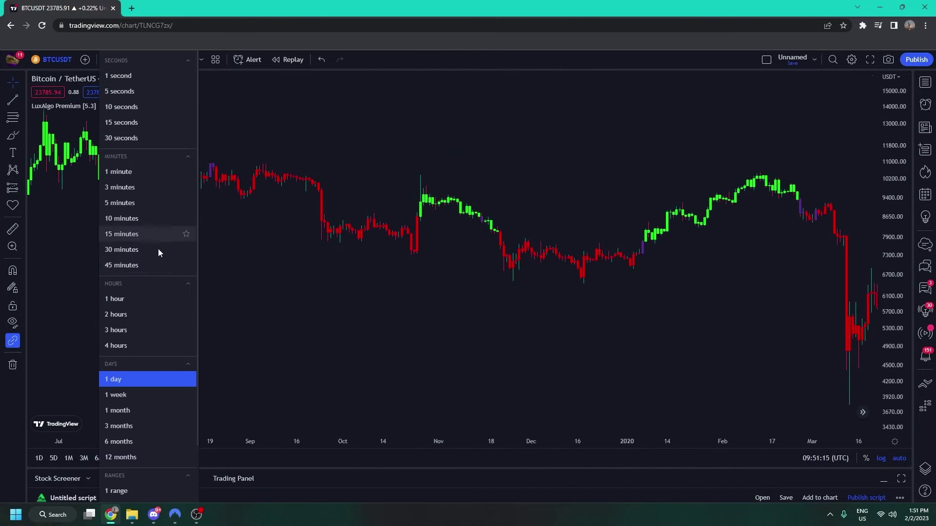
{"action": "left_click", "coordinate": [148, 249]}
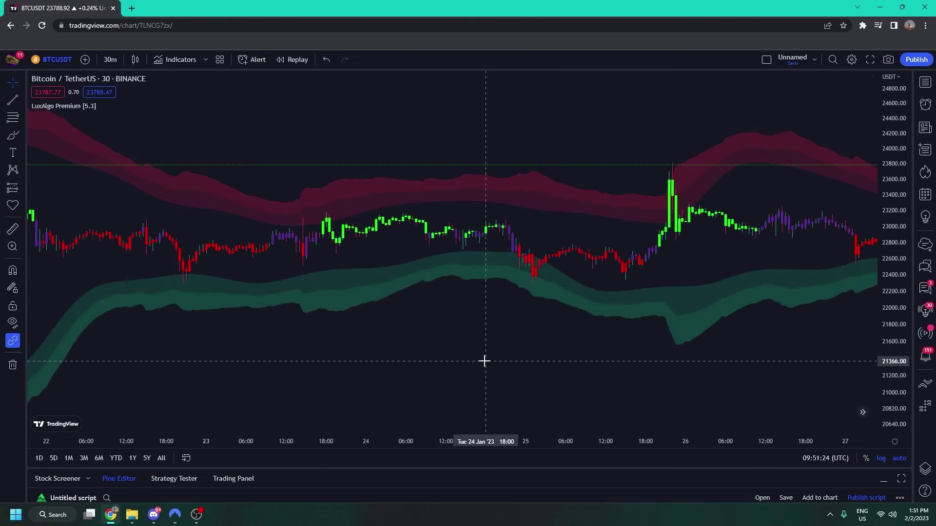
Circle five spots between 22 and 27 January where price reaches the upper or lower Reversal Zone, using the Brush.
{"action": "left_click", "coordinate": [12, 135]}
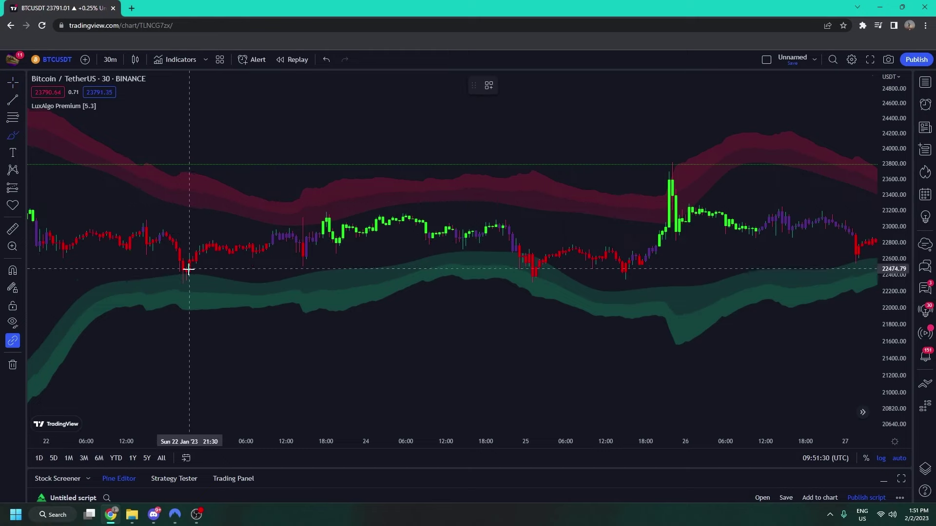
{"action": "left_click_drag", "start_coordinate": [174, 260], "coordinate": [184, 272]}
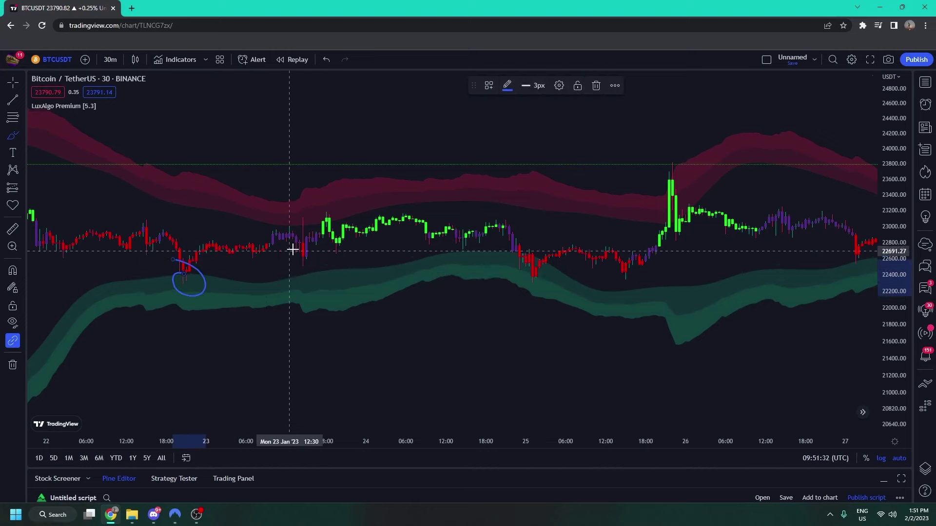
{"action": "left_click_drag", "start_coordinate": [300, 203], "coordinate": [330, 206]}
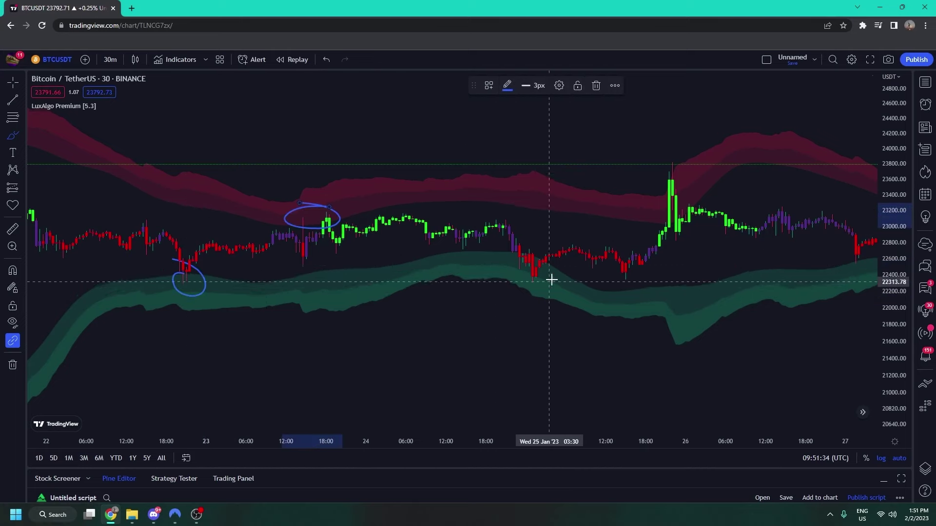
{"action": "left_click_drag", "start_coordinate": [510, 271], "coordinate": [537, 267]}
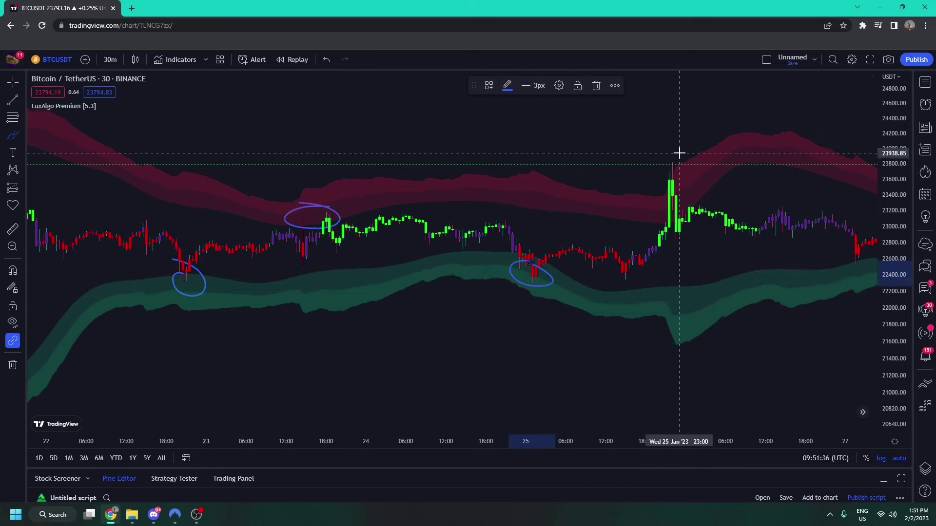
{"action": "left_click_drag", "start_coordinate": [679, 153], "coordinate": [675, 152]}
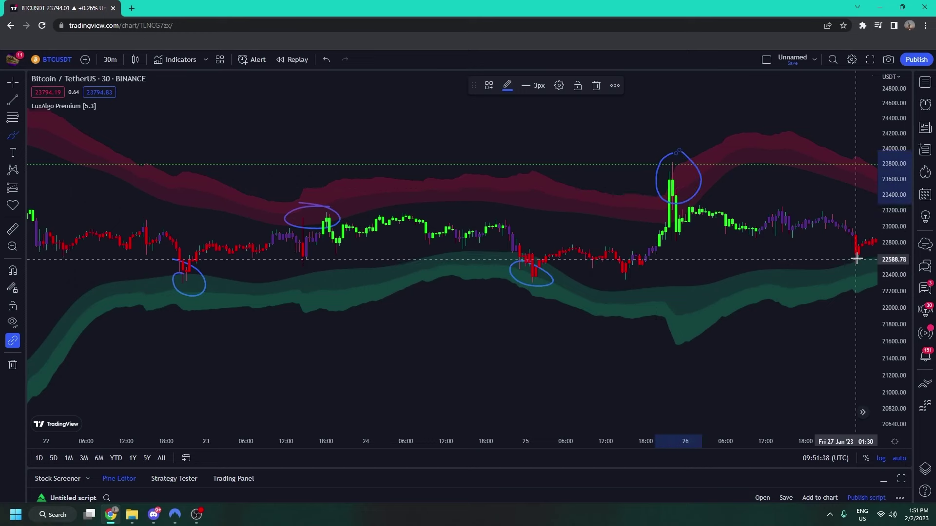
{"action": "left_click_drag", "start_coordinate": [858, 253], "coordinate": [857, 262]}
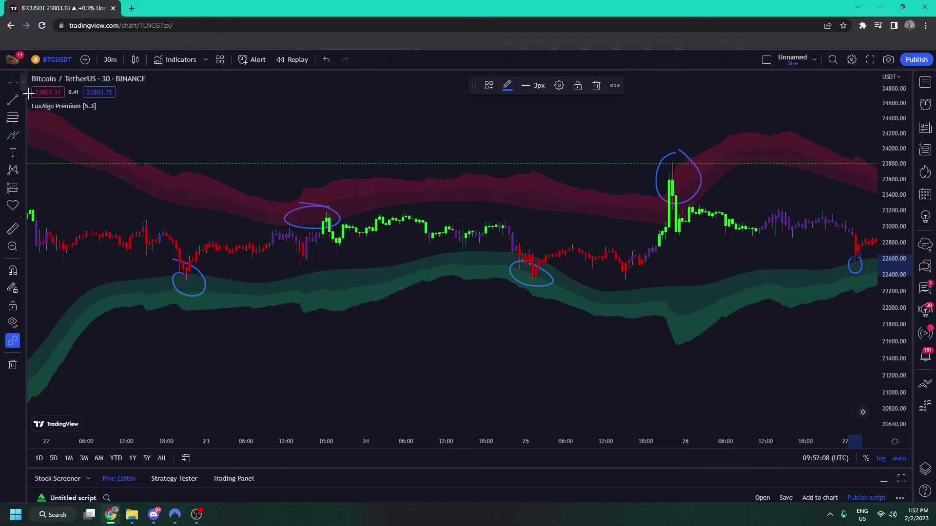
In the LuxAlgo Premium settings, turn off Reversal Zones and enable the Trend Catcher overlay.
{"action": "double_click", "coordinate": [79, 109]}
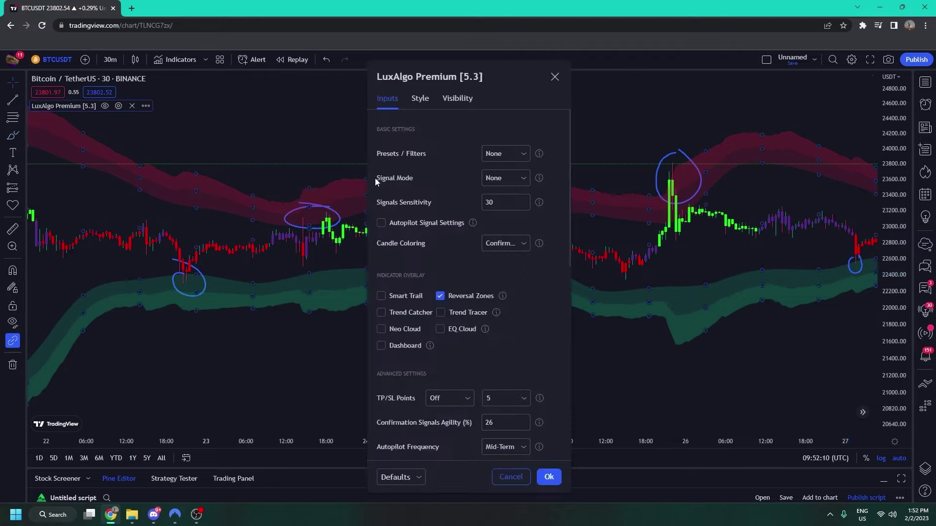
{"action": "left_click", "coordinate": [441, 296]}
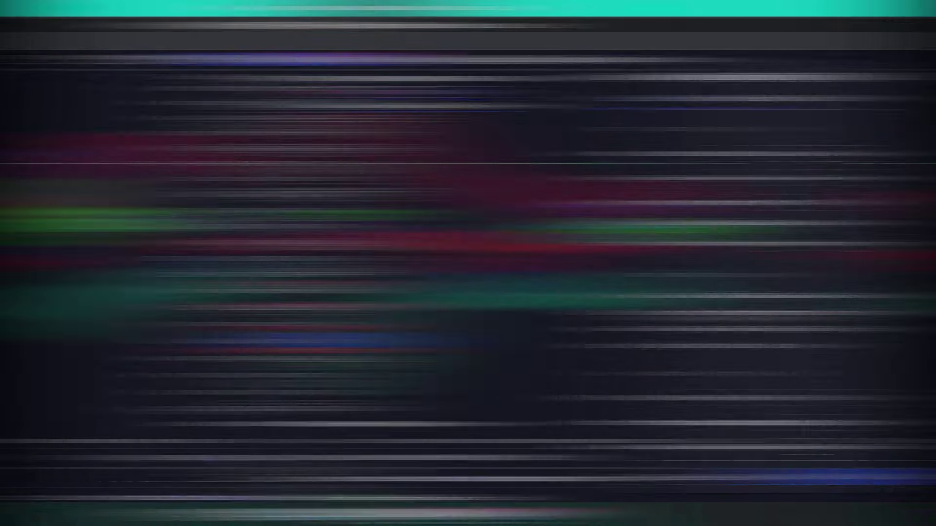
{"action": "left_click", "coordinate": [417, 312]}
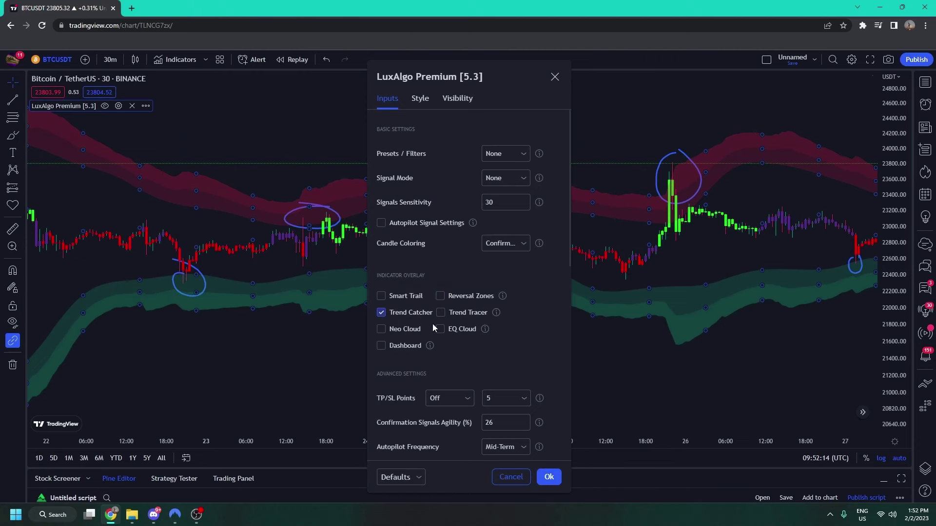
{"action": "left_click", "coordinate": [549, 477]}
{"action": "scroll", "coordinate": [278, 377], "scroll_direction": "right", "scroll_amount": 10}
{"action": "scroll", "coordinate": [469, 367], "scroll_direction": "up", "scroll_amount": 2}
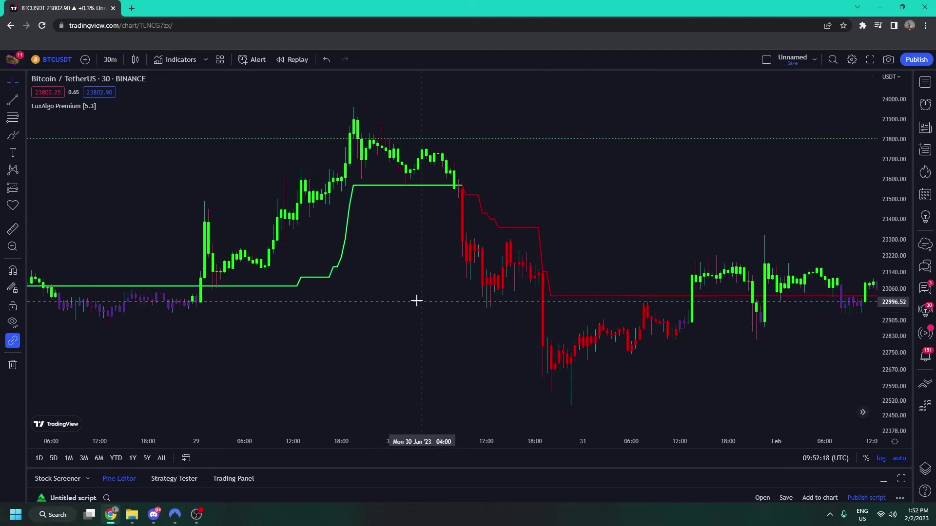
Mark the spot on 1 February where price breaks upward through the Trend Catcher line, circling it with the Brush.
{"action": "scroll", "coordinate": [320, 317], "scroll_direction": "left", "scroll_amount": 4}
{"action": "scroll", "coordinate": [194, 314], "scroll_direction": "left", "scroll_amount": 2}
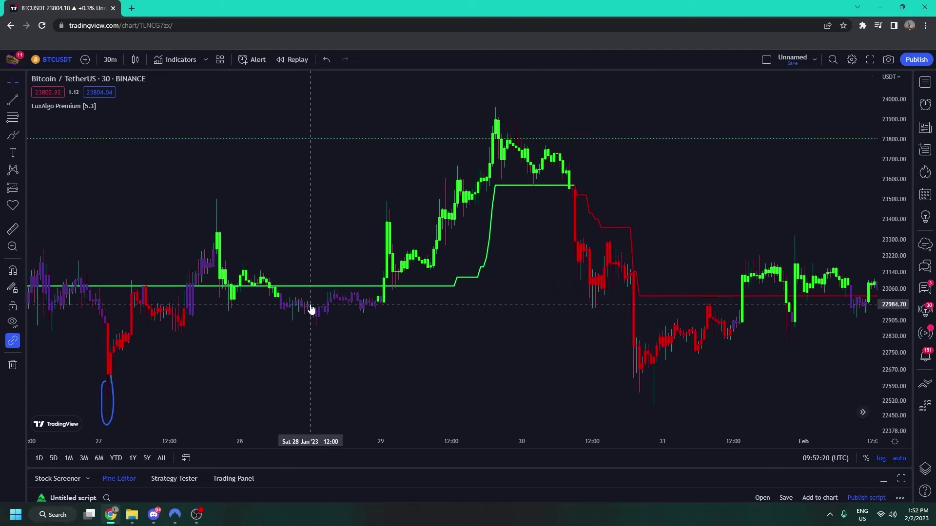
{"action": "scroll", "coordinate": [312, 310], "scroll_direction": "up", "scroll_amount": 1}
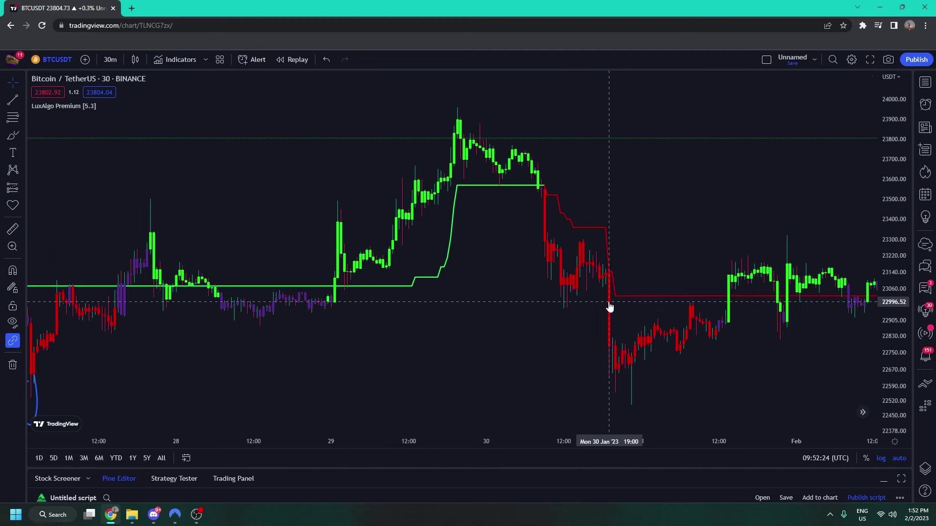
{"action": "scroll", "coordinate": [405, 211], "scroll_direction": "right", "scroll_amount": 5}
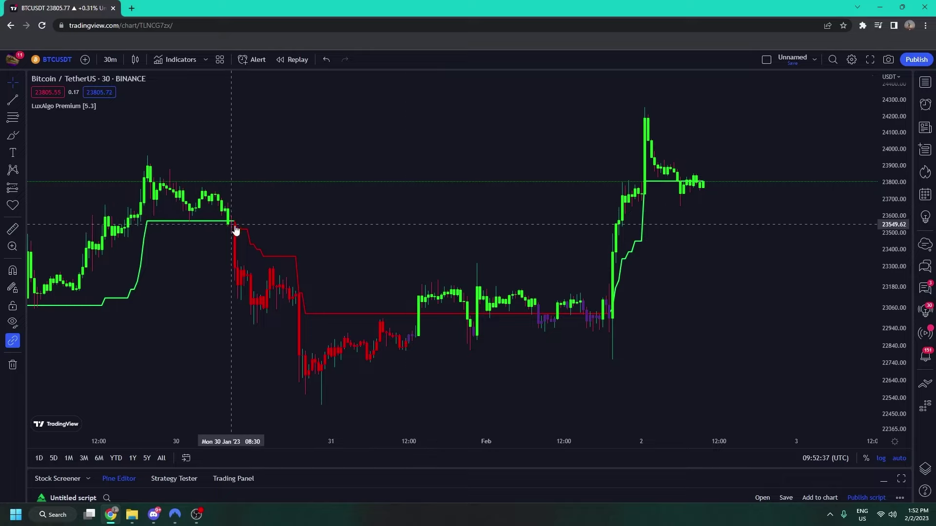
{"action": "scroll", "coordinate": [492, 320], "scroll_direction": "up", "scroll_amount": 3}
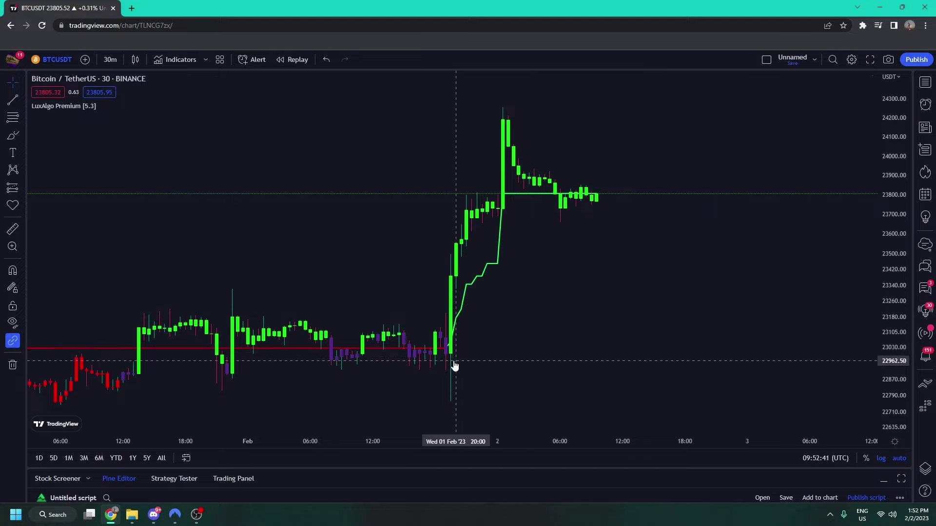
{"action": "left_click", "coordinate": [12, 135]}
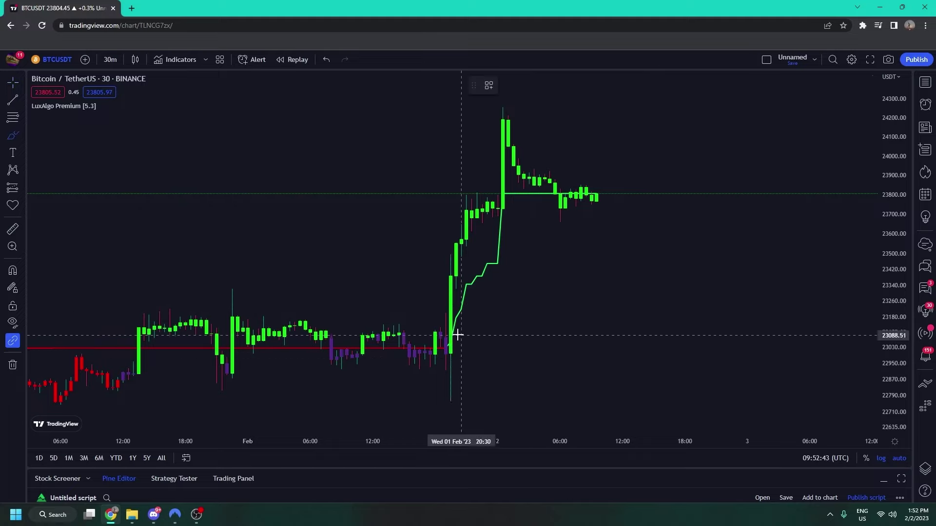
{"action": "left_click_drag", "start_coordinate": [458, 335], "coordinate": [452, 364]}
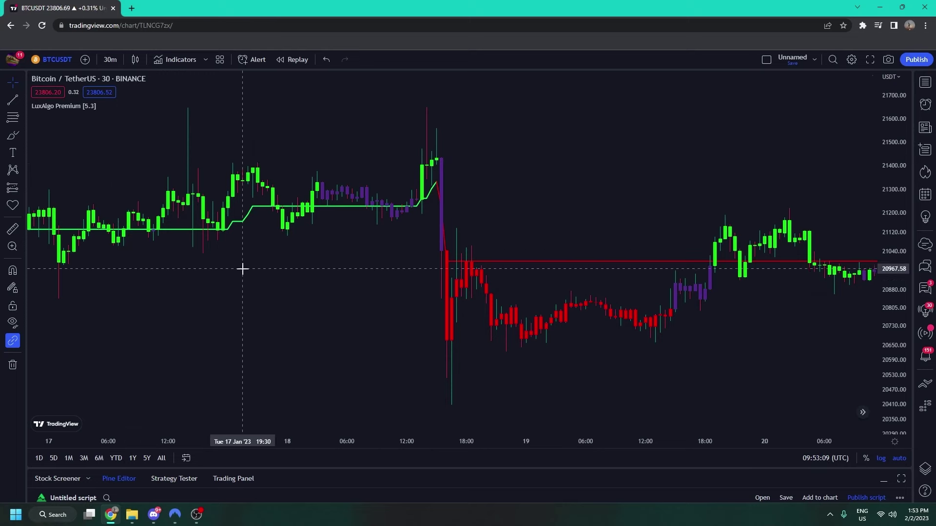
In the LuxAlgo Premium settings, replace the Trend Catcher overlay with Trend Tracer.
{"action": "double_click", "coordinate": [77, 108]}
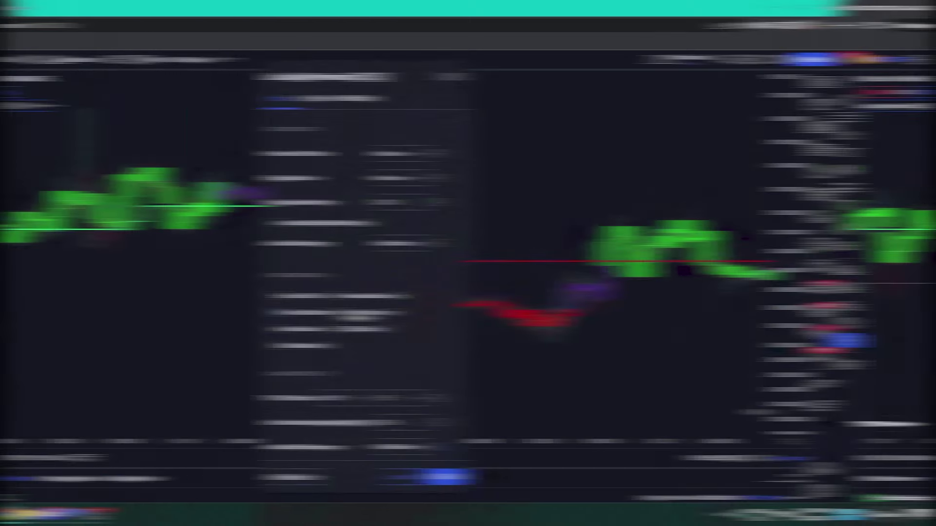
{"action": "left_click", "coordinate": [547, 476]}
{"action": "left_click", "coordinate": [363, 357]}
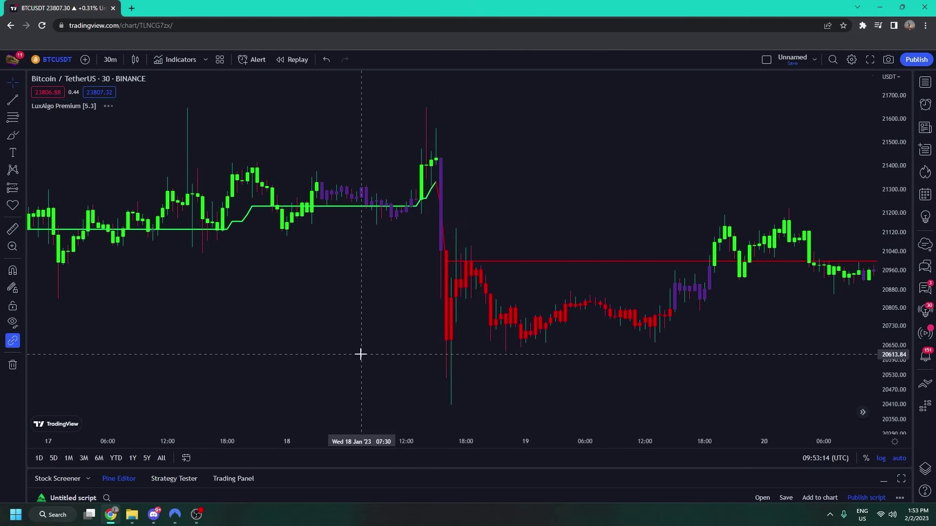
Enable the Trend Catcher overlay alongside Trend Tracer in the LuxAlgo Premium settings.
{"action": "scroll", "coordinate": [363, 343], "scroll_direction": "down", "scroll_amount": 2}
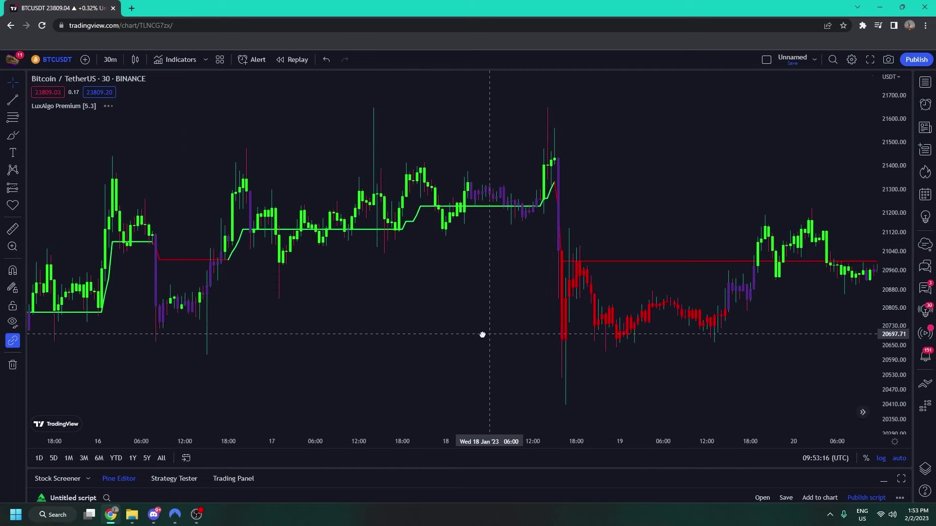
{"action": "scroll", "coordinate": [585, 341], "scroll_direction": "right", "scroll_amount": 3}
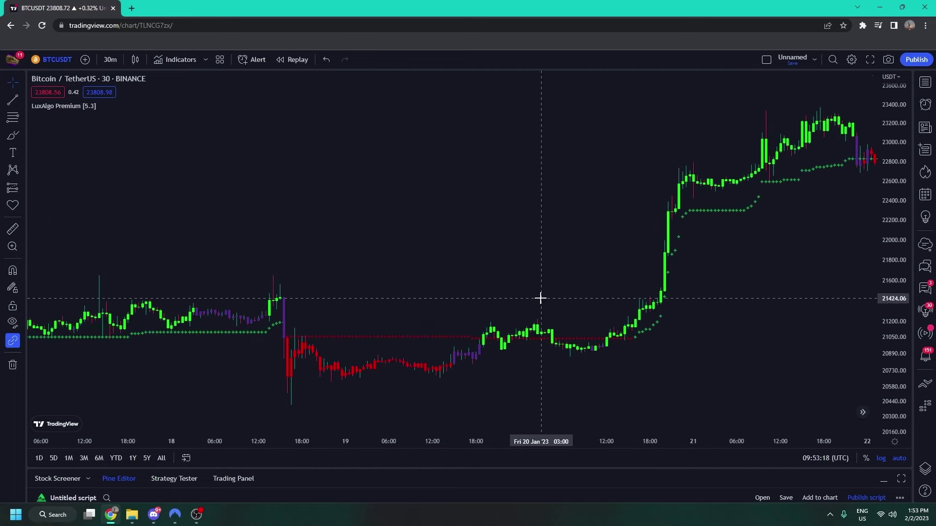
{"action": "scroll", "coordinate": [540, 298], "scroll_direction": "right", "scroll_amount": 10}
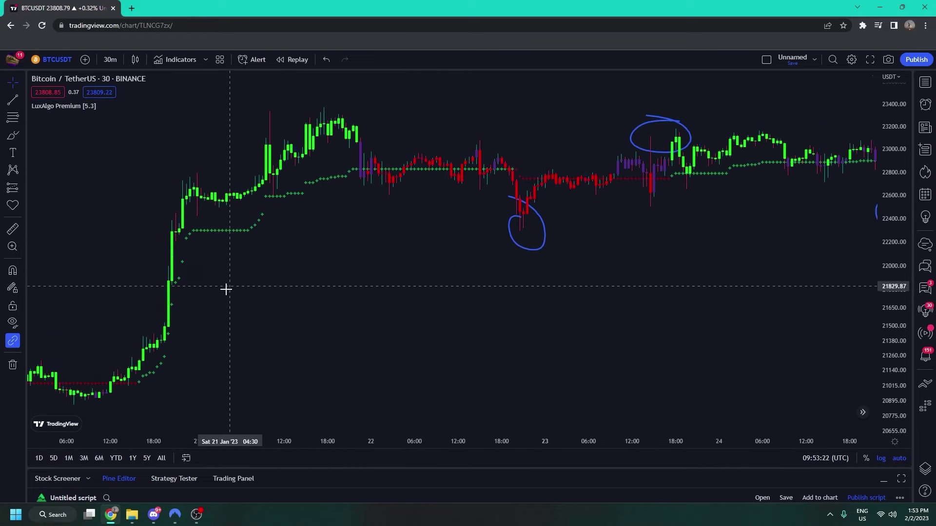
{"action": "scroll", "coordinate": [393, 184], "scroll_direction": "right", "scroll_amount": 5}
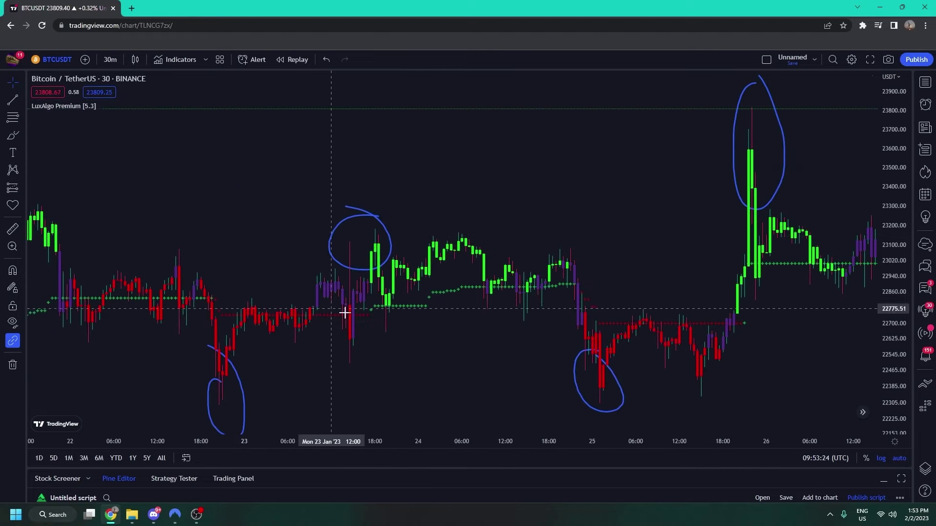
{"action": "scroll", "coordinate": [569, 241], "scroll_direction": "right", "scroll_amount": 20}
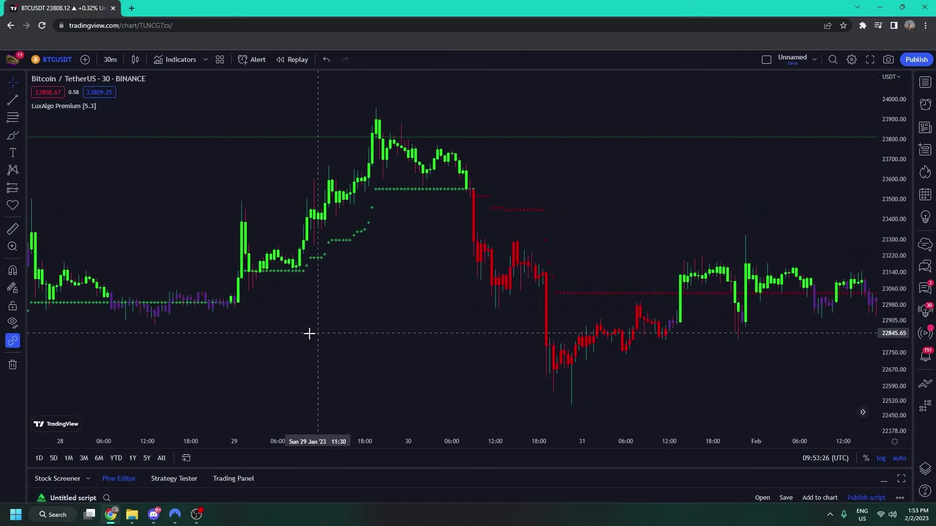
{"action": "scroll", "coordinate": [406, 189], "scroll_direction": "right", "scroll_amount": 6}
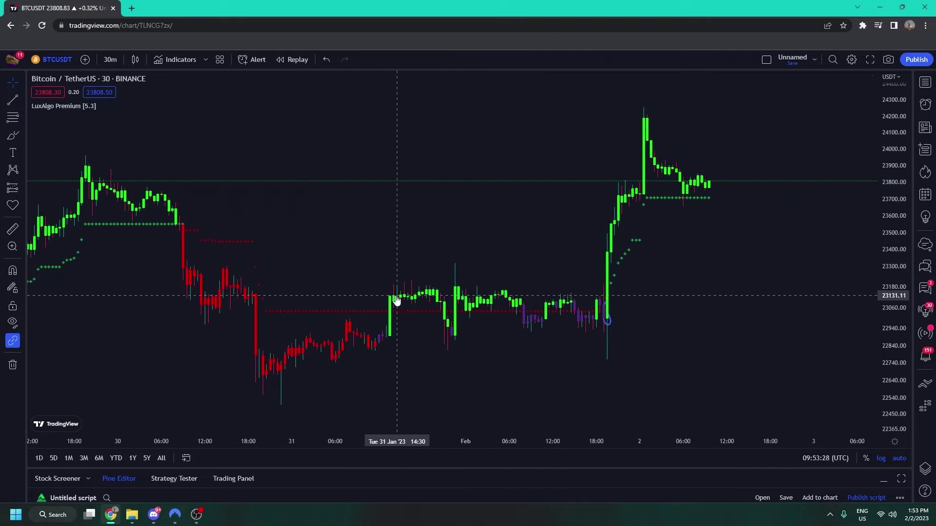
{"action": "double_click", "coordinate": [78, 107]}
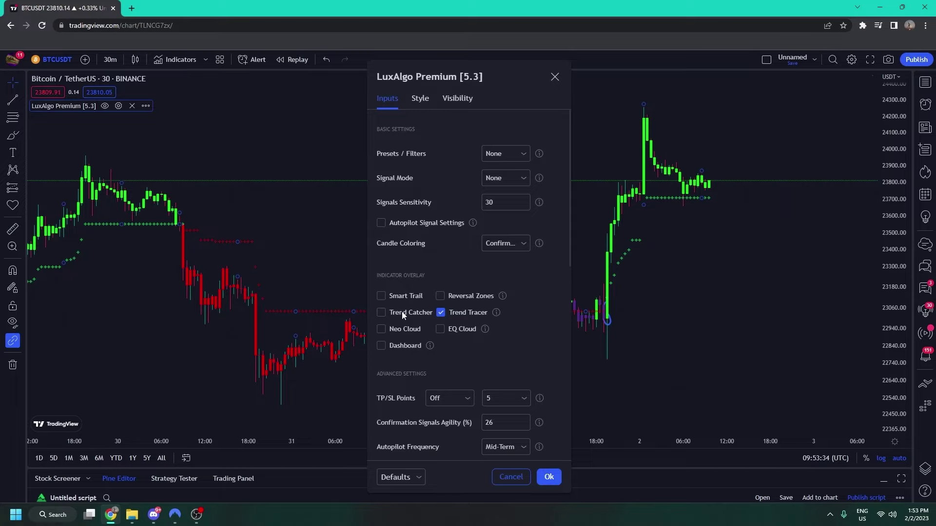
{"action": "left_click", "coordinate": [549, 477]}
Turn off Trend Catcher and Trend Tracer in the LuxAlgo Premium settings and enable the Neo Cloud overlay.
{"action": "left_click_drag", "start_coordinate": [296, 269], "coordinate": [572, 263]}
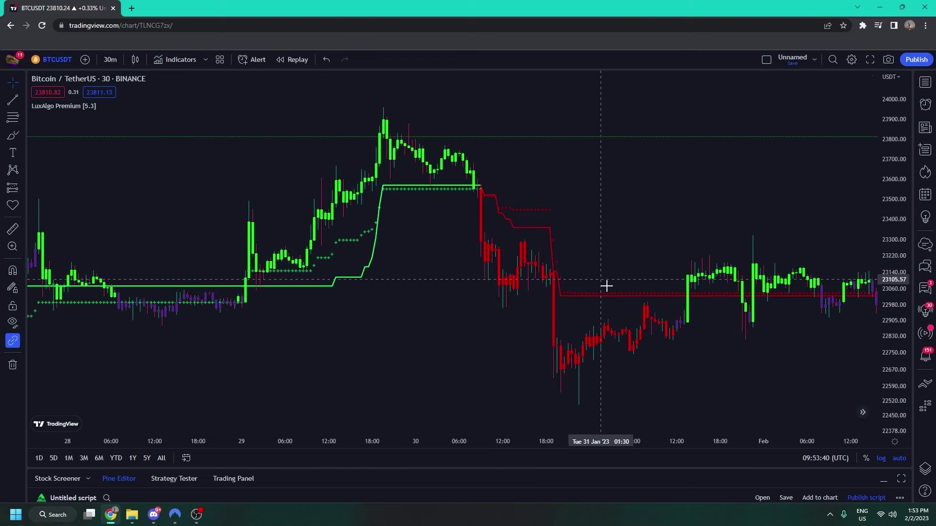
{"action": "double_click", "coordinate": [370, 270]}
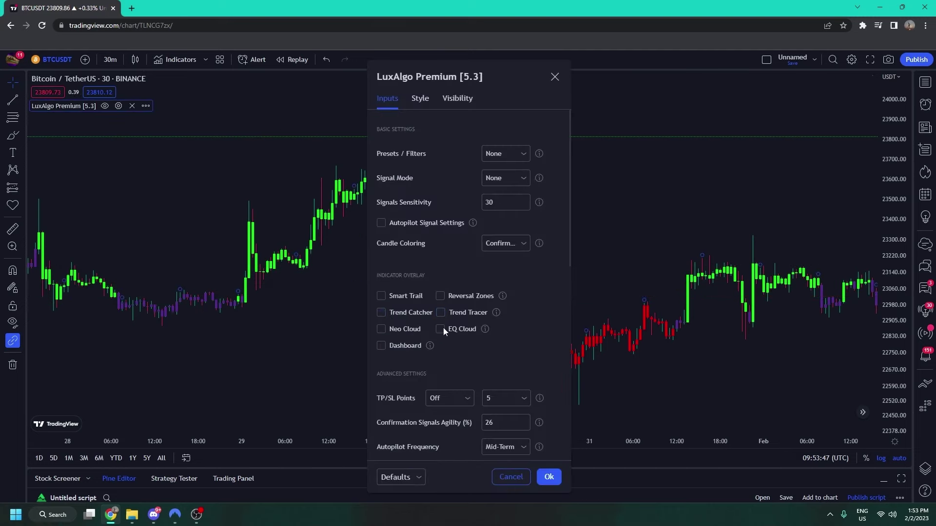
{"action": "left_click", "coordinate": [440, 329]}
{"action": "left_click", "coordinate": [549, 478]}
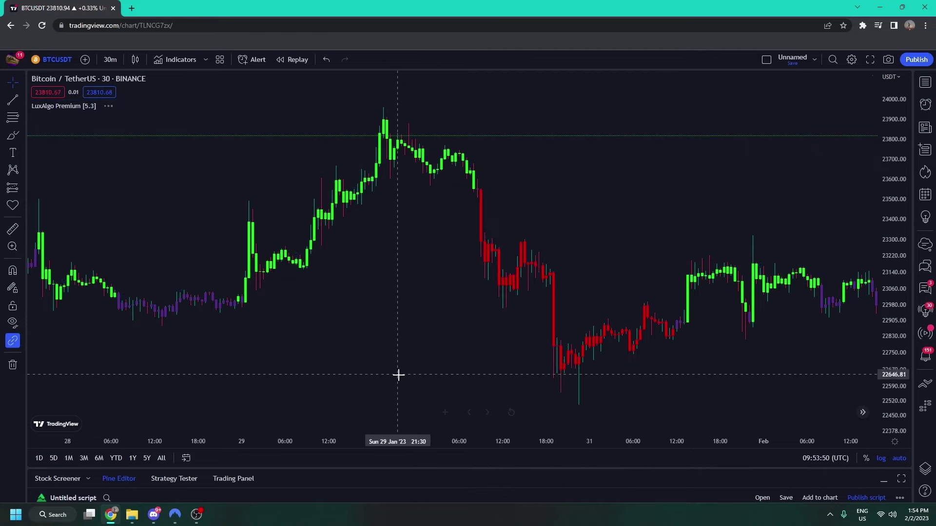
Trace the price path with the Brush from the 30 January drop through 1 February and up to the 2 February high.
{"action": "scroll", "coordinate": [203, 283], "scroll_direction": "right", "scroll_amount": 5}
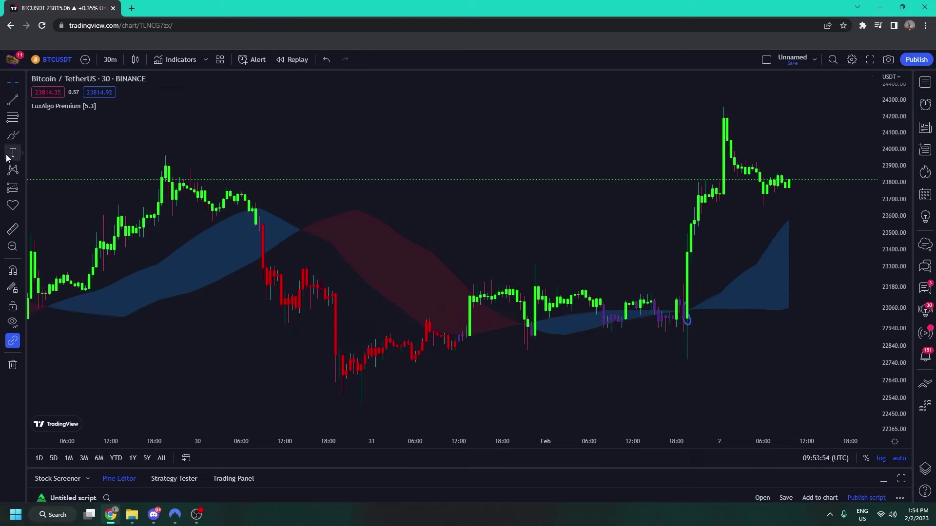
{"action": "left_click", "coordinate": [13, 138]}
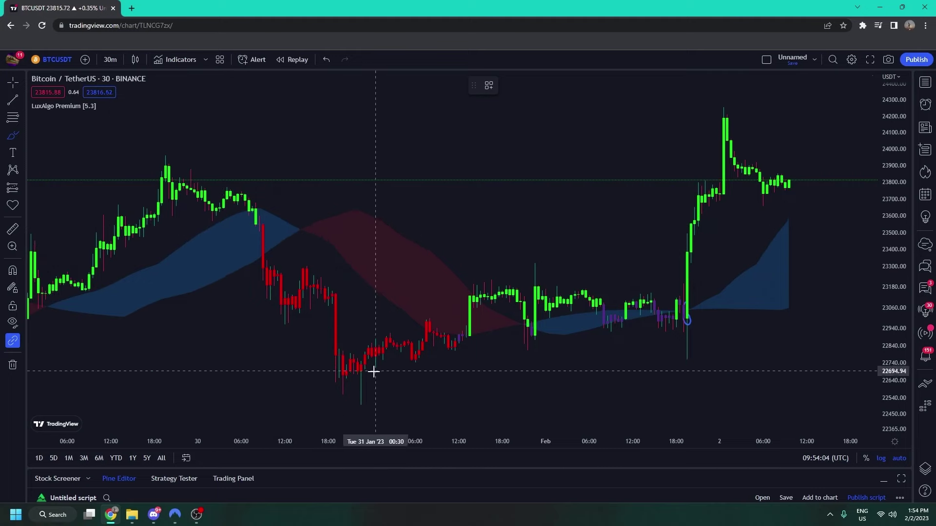
{"action": "mouse_move", "coordinate": [267, 245]}
{"action": "left_mouse_down"}
{"action": "mouse_move", "coordinate": [422, 349]}
{"action": "mouse_move", "coordinate": [441, 323]}
{"action": "mouse_move", "coordinate": [504, 293]}
{"action": "mouse_move", "coordinate": [539, 336]}
{"action": "mouse_move", "coordinate": [588, 292]}
{"action": "mouse_move", "coordinate": [623, 310]}
{"action": "left_mouse_up"}
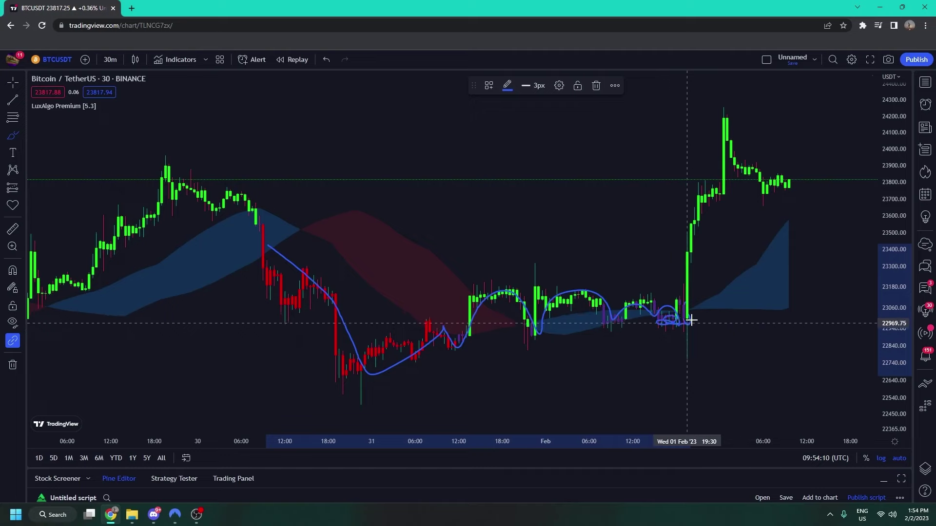
{"action": "mouse_move", "coordinate": [689, 320]}
{"action": "left_mouse_down"}
{"action": "mouse_move", "coordinate": [685, 282]}
{"action": "mouse_move", "coordinate": [742, 111]}
{"action": "left_mouse_up"}
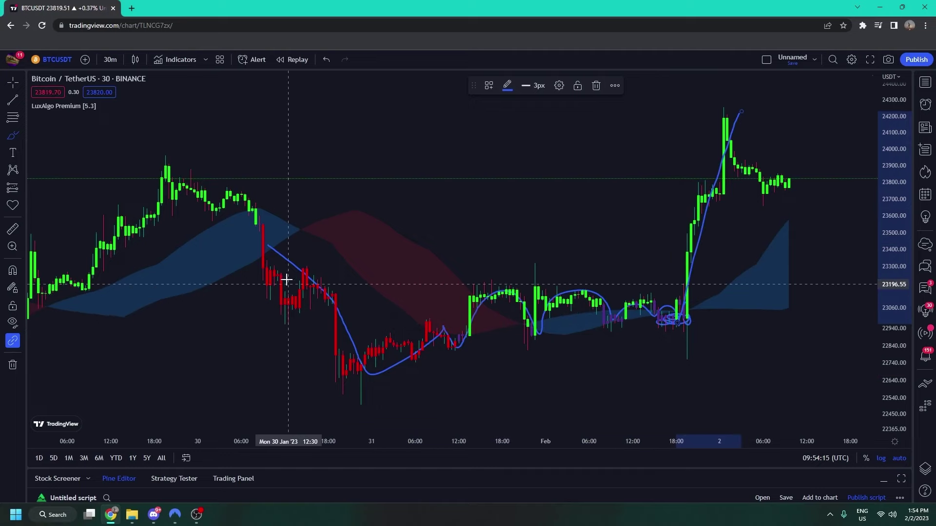
{"action": "left_click", "coordinate": [9, 87]}
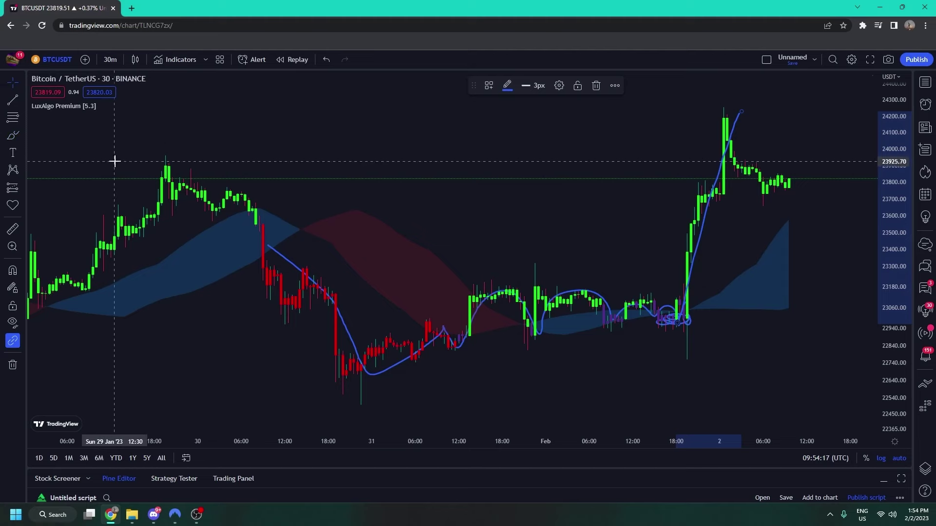
Circle the two spots on 19 and 20 January where price meets the Neo Cloud, using the Brush.
{"action": "scroll", "coordinate": [221, 186], "scroll_direction": "left", "scroll_amount": 10}
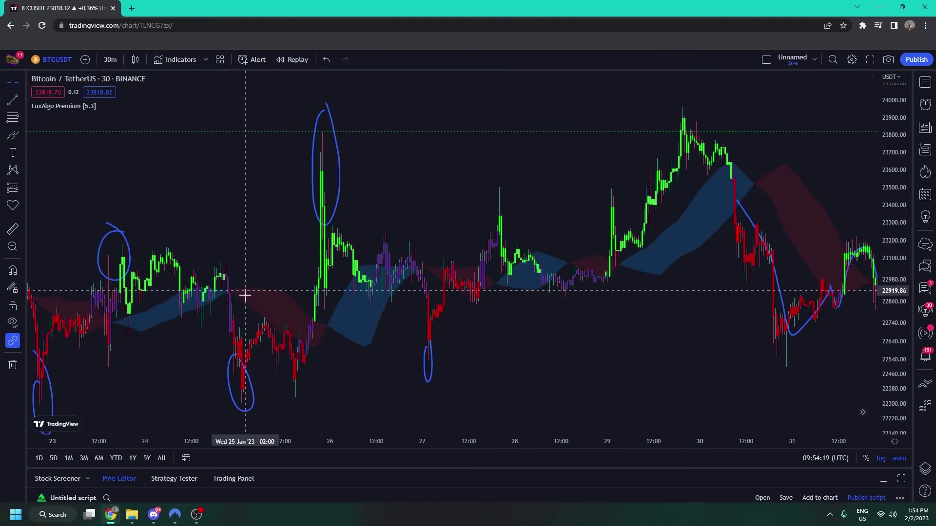
{"action": "scroll", "coordinate": [245, 295], "scroll_direction": "left", "scroll_amount": 10}
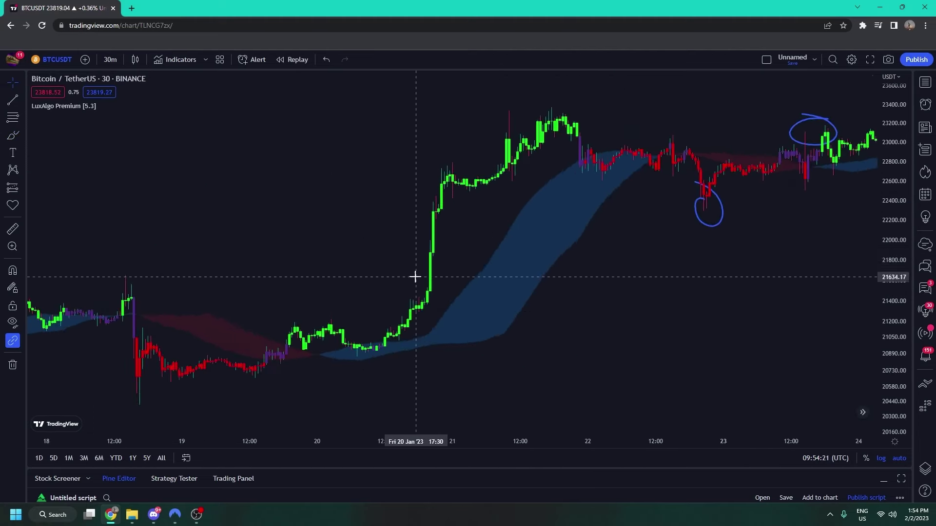
{"action": "left_click", "coordinate": [12, 135]}
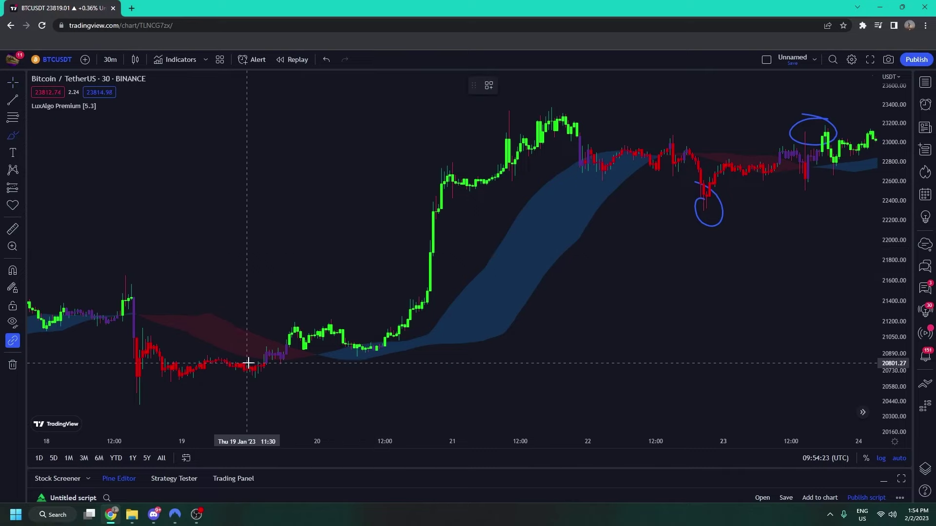
{"action": "mouse_move", "coordinate": [273, 348]}
{"action": "left_mouse_down"}
{"action": "mouse_move", "coordinate": [266, 355]}
{"action": "mouse_move", "coordinate": [278, 363]}
{"action": "mouse_move", "coordinate": [288, 353]}
{"action": "mouse_move", "coordinate": [278, 346]}
{"action": "left_mouse_up"}
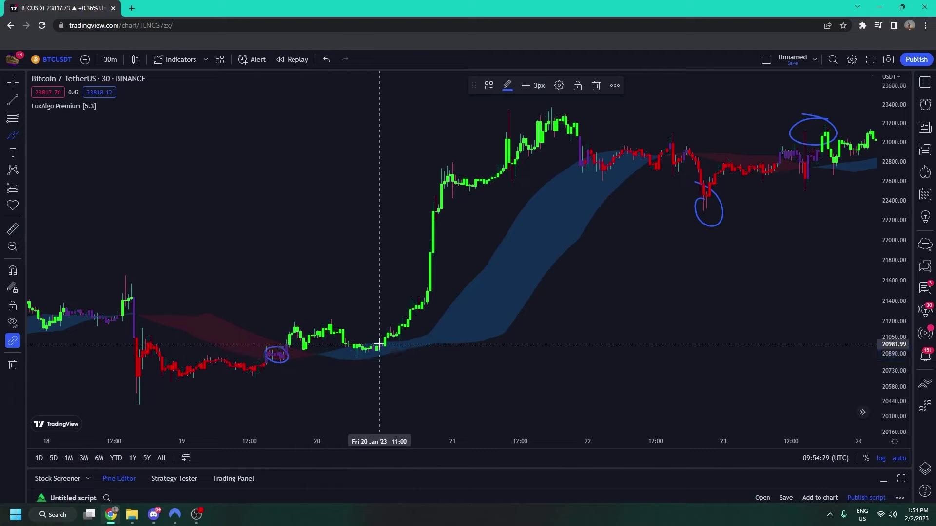
Replace the Neo Cloud overlay with EQ Cloud in the LuxAlgo Premium settings.
{"action": "double_click", "coordinate": [78, 105]}
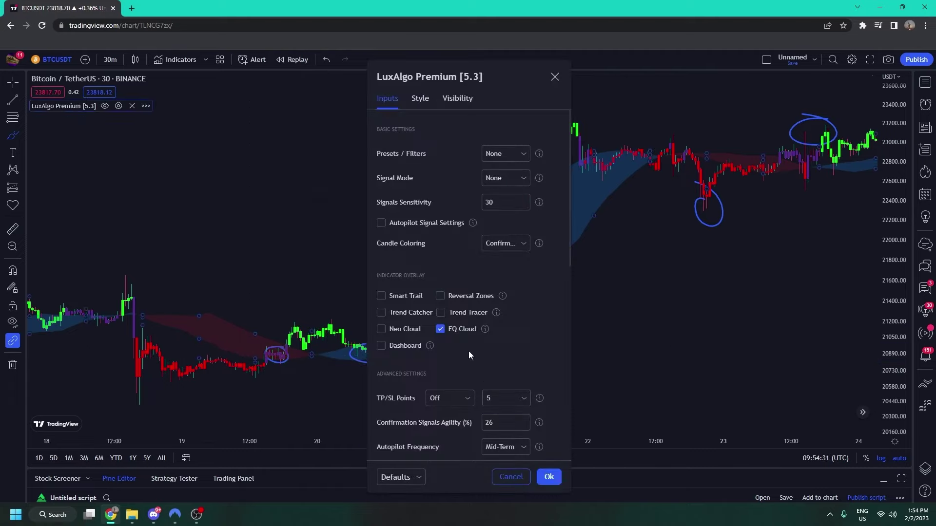
{"action": "left_click", "coordinate": [549, 477]}
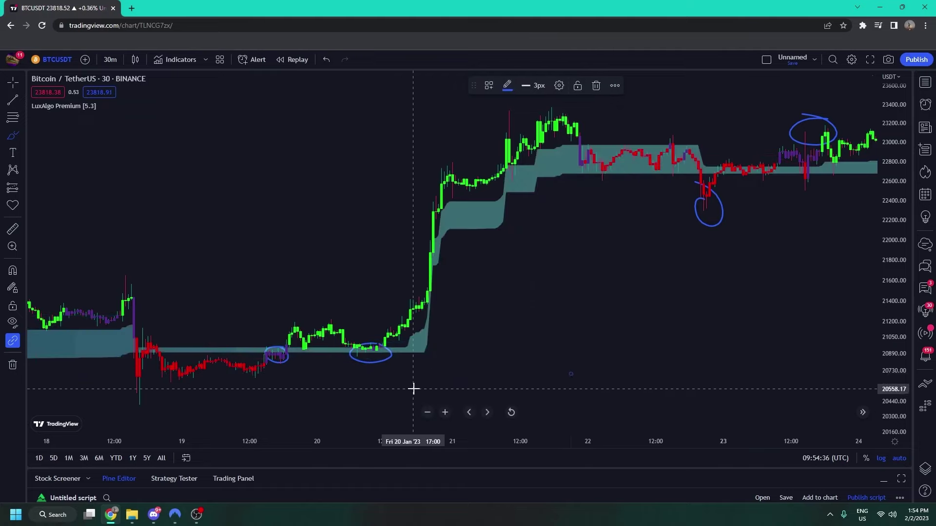
Examine how price behaves around the EQ Cloud throughout January, back to the earliest candles at the end of December.
{"action": "scroll", "coordinate": [247, 382], "scroll_direction": "down", "scroll_amount": 6}
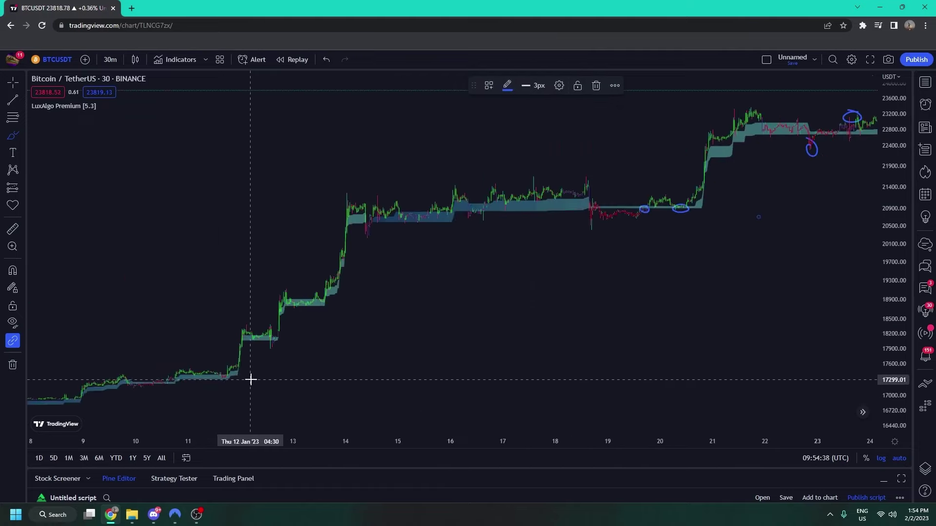
{"action": "scroll", "coordinate": [251, 378], "scroll_direction": "up", "scroll_amount": 3}
{"action": "left_click_drag", "start_coordinate": [557, 351], "coordinate": [168, 352]}
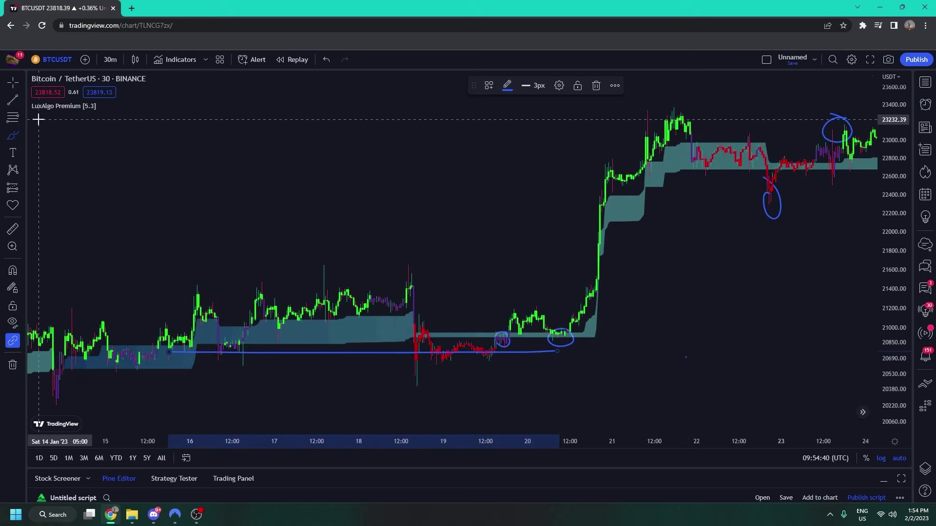
{"action": "left_click", "coordinate": [20, 86]}
{"action": "scroll", "coordinate": [439, 271], "scroll_direction": "right", "scroll_amount": 10}
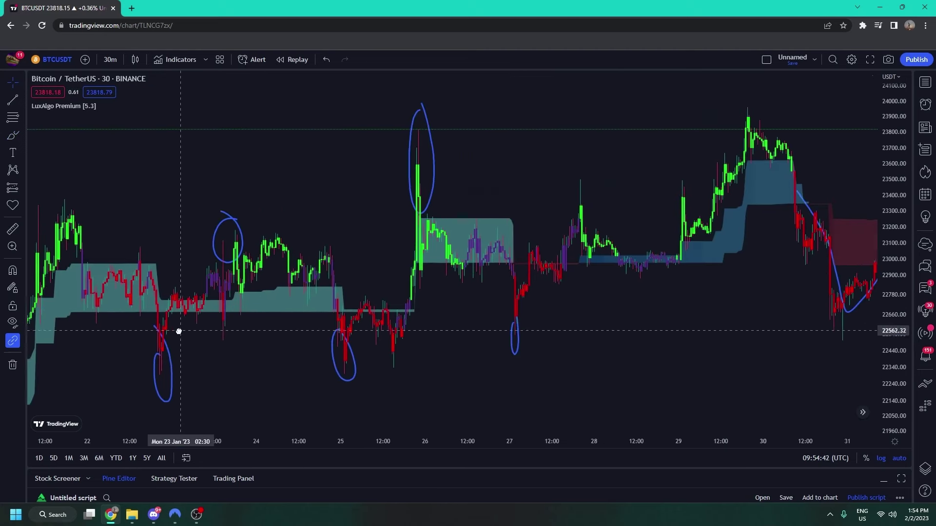
{"action": "scroll", "coordinate": [238, 255], "scroll_direction": "left", "scroll_amount": 10}
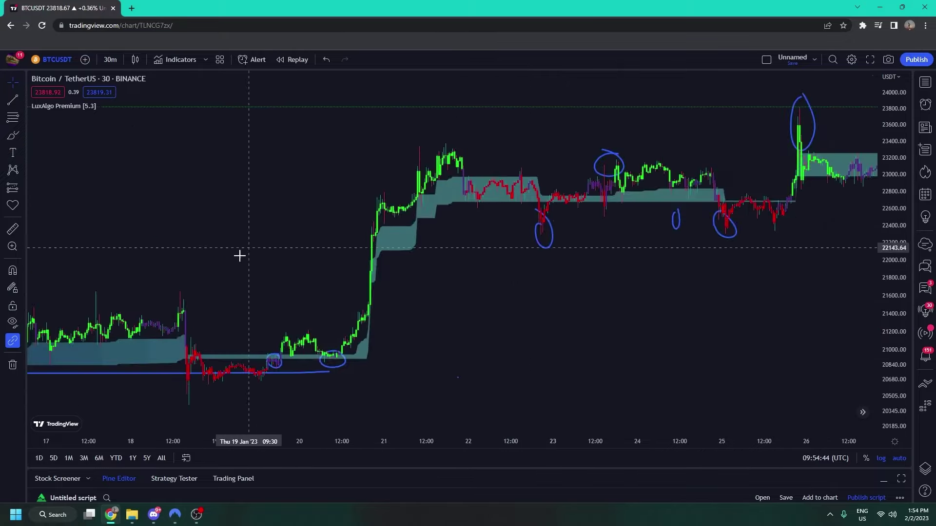
{"action": "scroll", "coordinate": [258, 312], "scroll_direction": "left", "scroll_amount": 15}
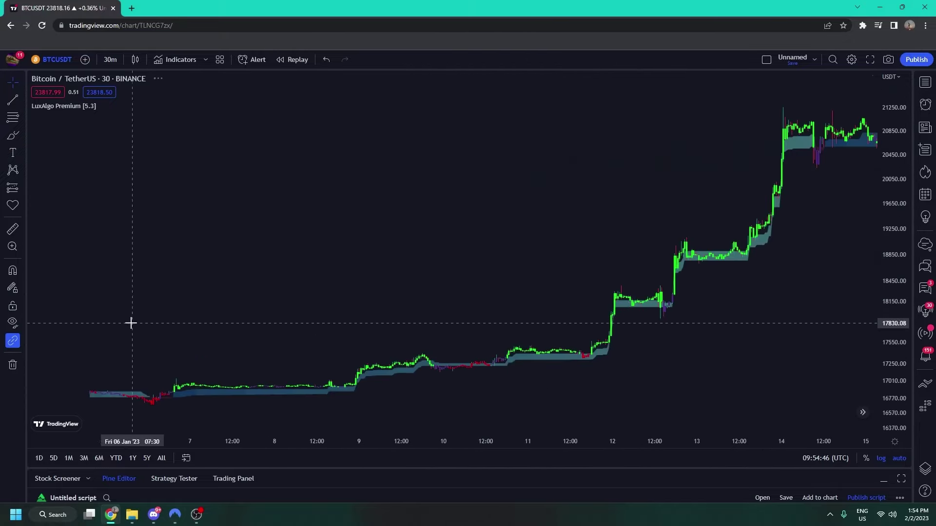
{"action": "scroll", "coordinate": [281, 318], "scroll_direction": "left", "scroll_amount": 15}
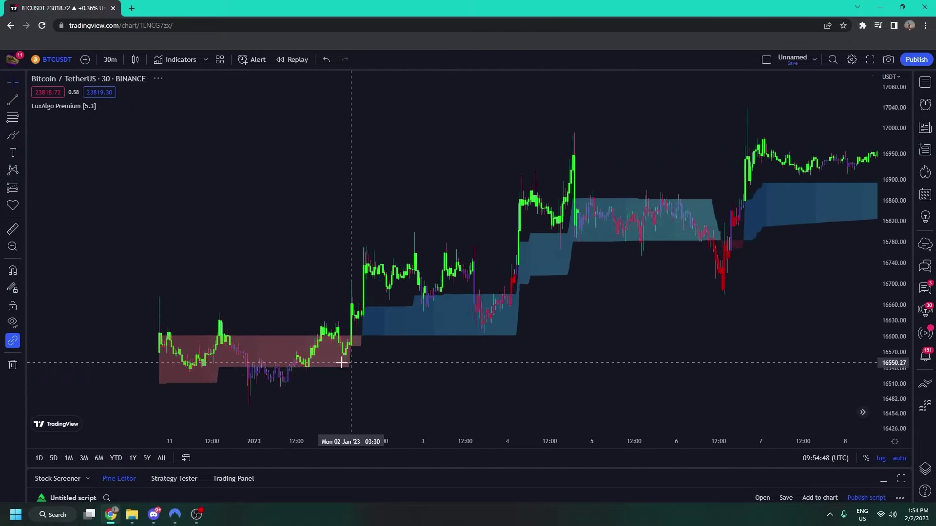
Circle the spots from 31 December to 5 January where price meets the cloud overlay, using the Brush.
{"action": "left_click_drag", "start_coordinate": [234, 365], "coordinate": [388, 357]}
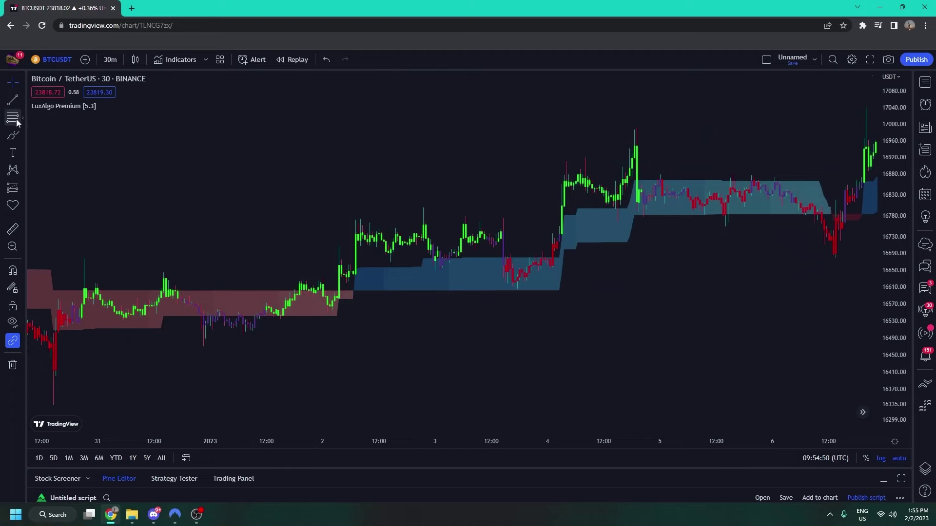
{"action": "left_click", "coordinate": [13, 136]}
{"action": "mouse_move", "coordinate": [95, 272]}
{"action": "left_mouse_down"}
{"action": "mouse_move", "coordinate": [84, 273]}
{"action": "mouse_move", "coordinate": [96, 272]}
{"action": "left_mouse_up"}
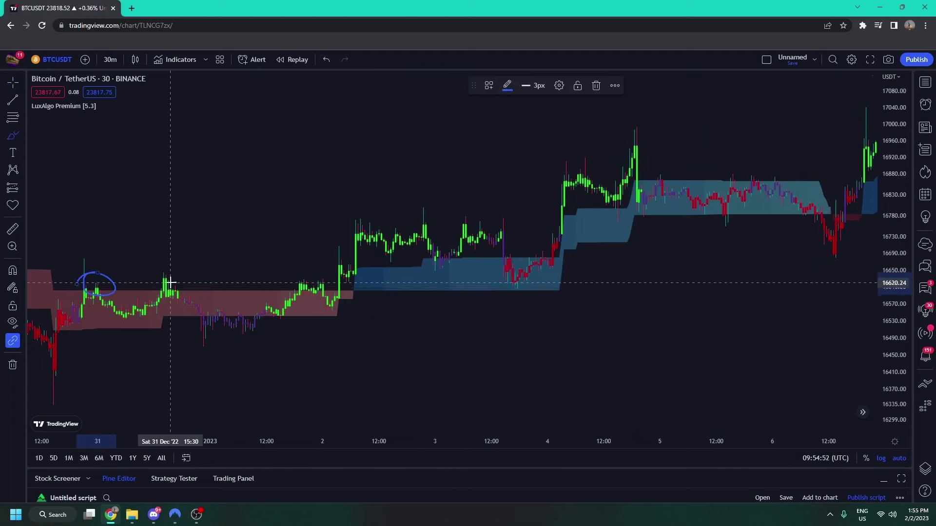
{"action": "left_click_drag", "start_coordinate": [171, 271], "coordinate": [168, 272]}
{"action": "mouse_move", "coordinate": [222, 306]}
{"action": "left_mouse_down"}
{"action": "mouse_move", "coordinate": [293, 331]}
{"action": "mouse_move", "coordinate": [263, 313]}
{"action": "left_mouse_up"}
{"action": "mouse_move", "coordinate": [526, 271]}
{"action": "left_mouse_down"}
{"action": "mouse_move", "coordinate": [541, 278]}
{"action": "mouse_move", "coordinate": [512, 273]}
{"action": "left_mouse_up"}
{"action": "left_click_drag", "start_coordinate": [455, 255], "coordinate": [456, 257]}
{"action": "mouse_move", "coordinate": [591, 203]}
{"action": "left_mouse_down"}
{"action": "mouse_move", "coordinate": [707, 198]}
{"action": "mouse_move", "coordinate": [723, 222]}
{"action": "mouse_move", "coordinate": [716, 207]}
{"action": "left_mouse_up"}
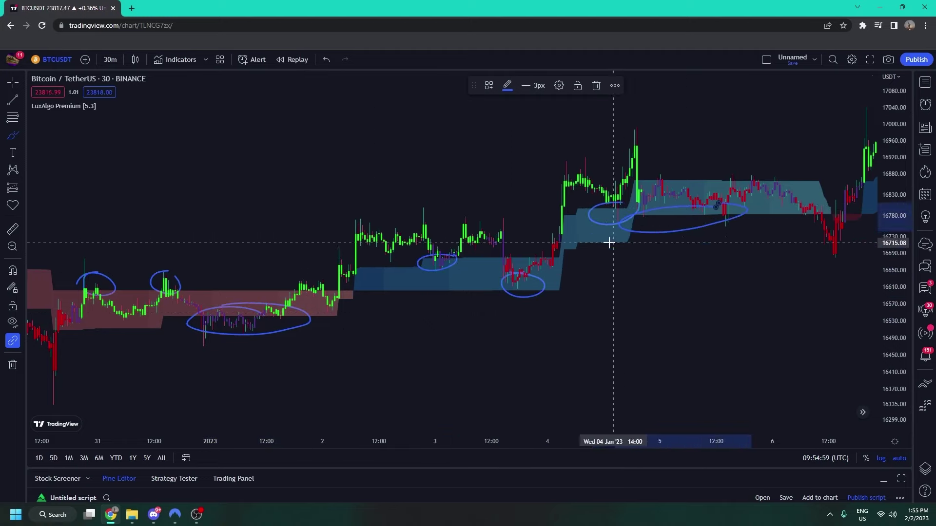
{"action": "left_click", "coordinate": [11, 84]}
Set the LuxAlgo Premium Signal Mode to Confirmation + Exits and apply the settings.
{"action": "scroll", "coordinate": [286, 278], "scroll_direction": "down", "scroll_amount": 6}
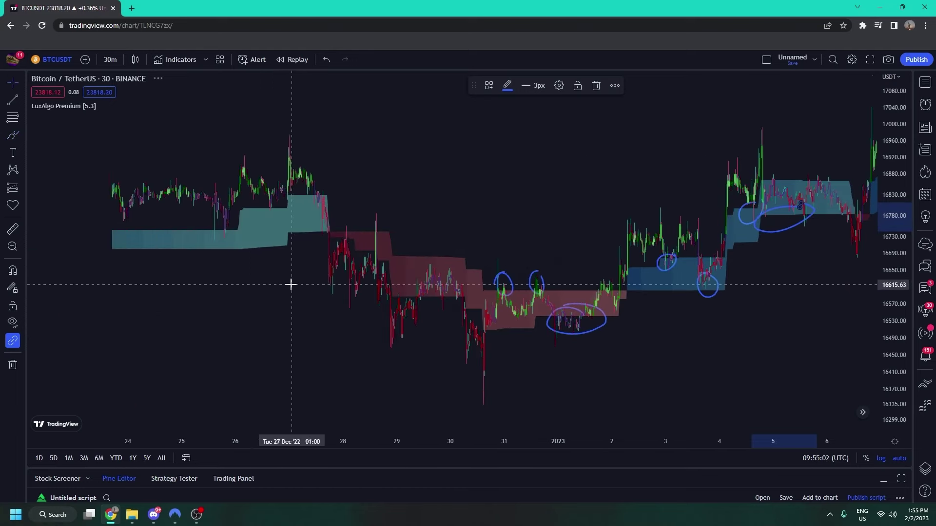
{"action": "scroll", "coordinate": [297, 291], "scroll_direction": "down", "scroll_amount": 3}
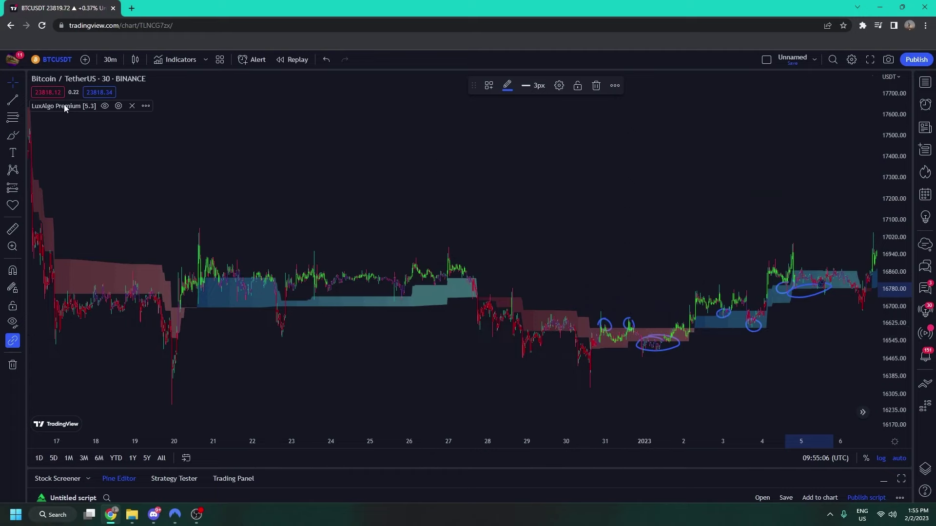
{"action": "scroll", "coordinate": [424, 190], "scroll_direction": "right", "scroll_amount": 10}
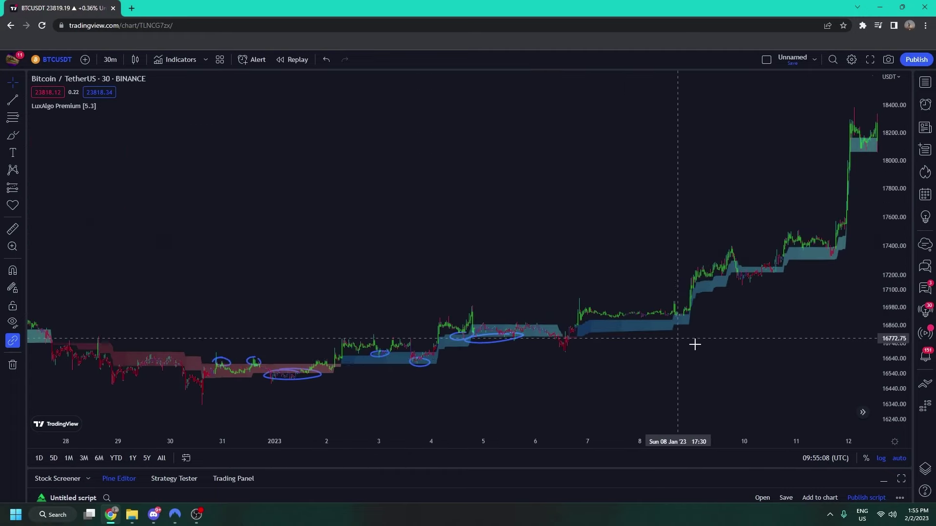
{"action": "scroll", "coordinate": [594, 332], "scroll_direction": "right", "scroll_amount": 5}
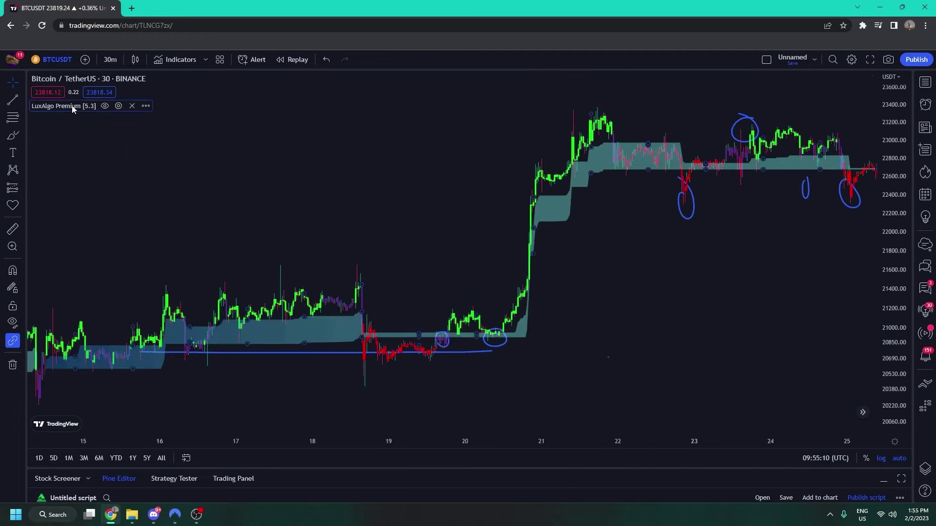
{"action": "double_click", "coordinate": [72, 106]}
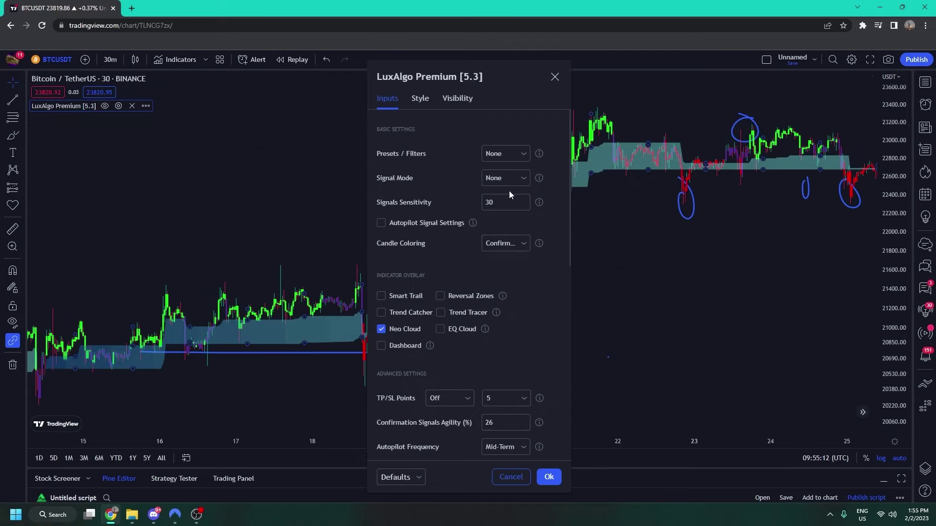
{"action": "left_click", "coordinate": [505, 179]}
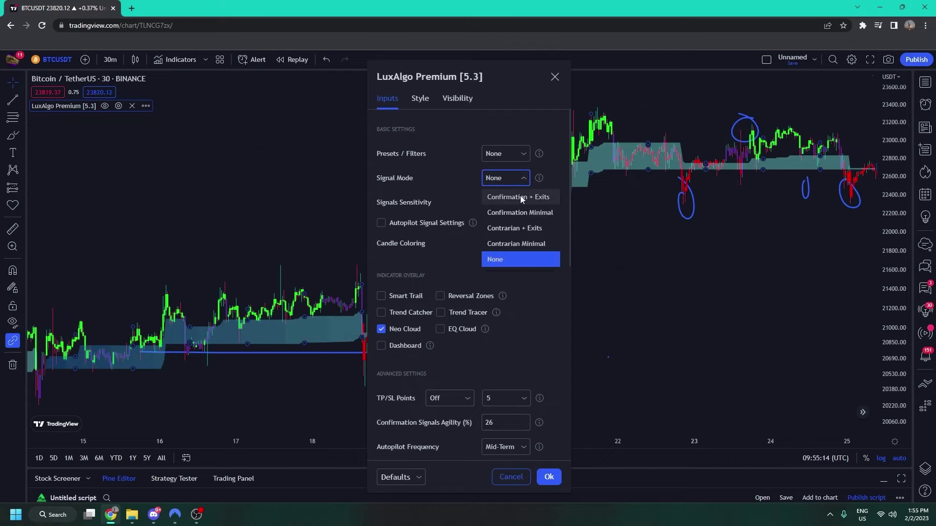
{"action": "left_click", "coordinate": [522, 197]}
{"action": "left_click", "coordinate": [548, 477]}
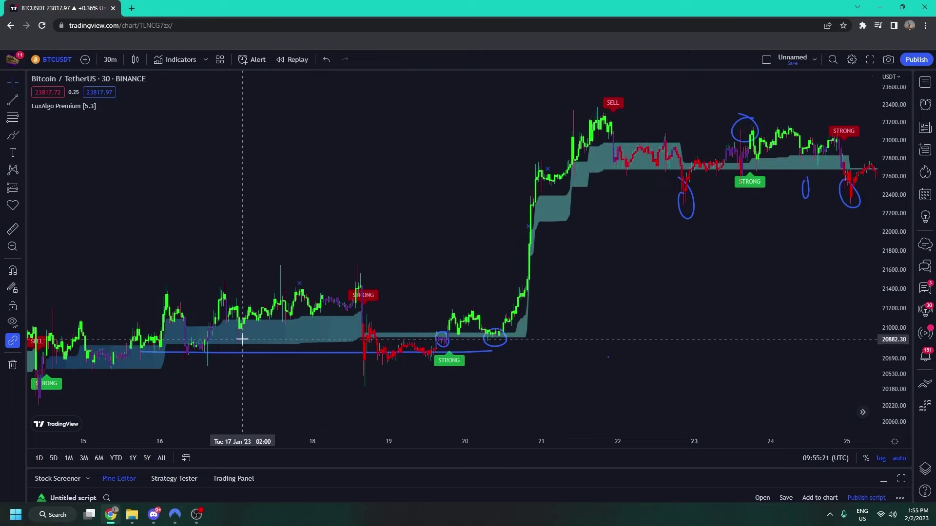
Circle the SELL signal on 14 January and the STRONG sell signal on 18 January with the Brush.
{"action": "scroll", "coordinate": [252, 343], "scroll_direction": "down", "scroll_amount": 2}
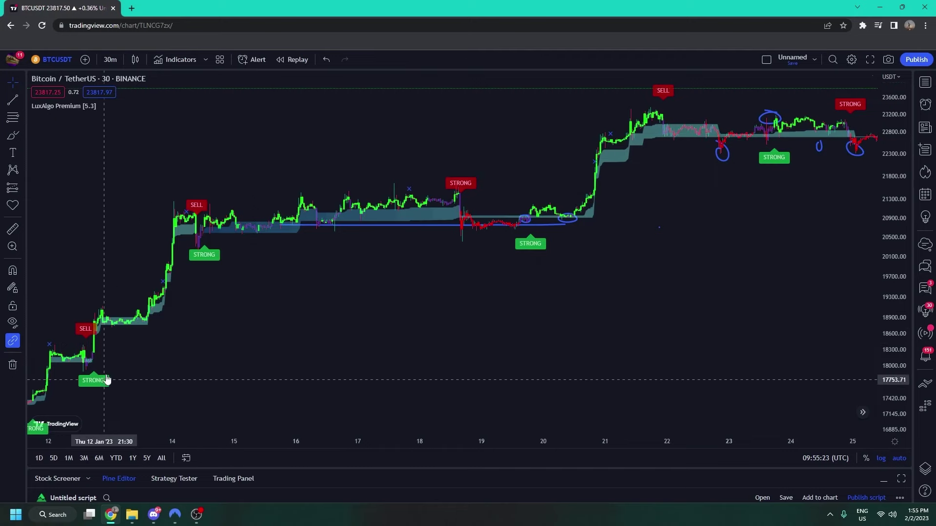
{"action": "left_click", "coordinate": [18, 139]}
{"action": "left_click_drag", "start_coordinate": [203, 188], "coordinate": [209, 191]}
{"action": "mouse_move", "coordinate": [487, 162]}
{"action": "left_mouse_down"}
{"action": "mouse_move", "coordinate": [445, 165]}
{"action": "mouse_move", "coordinate": [478, 176]}
{"action": "left_mouse_up"}
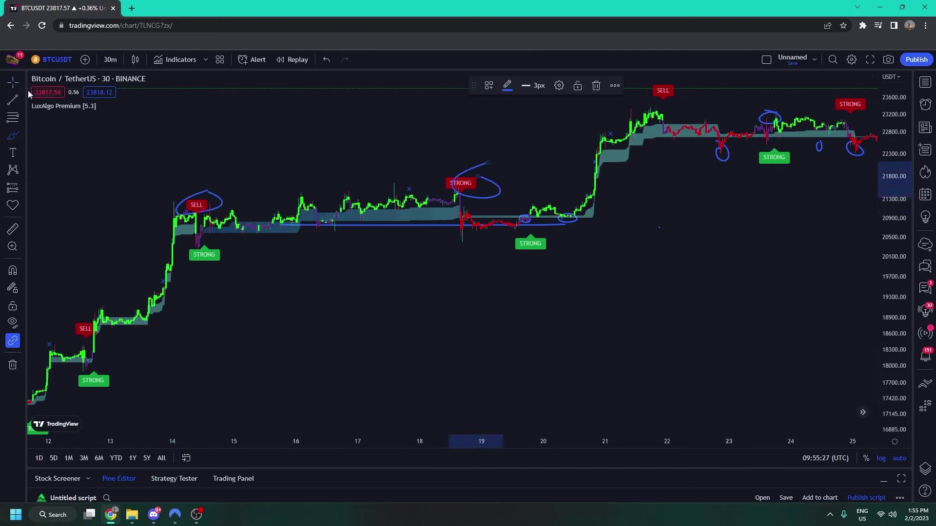
Turn off the Neo Cloud overlay and turn on TP/SL Points in the LuxAlgo Premium settings.
{"action": "scroll", "coordinate": [560, 289], "scroll_direction": "right", "scroll_amount": 3}
{"action": "double_click", "coordinate": [476, 267]}
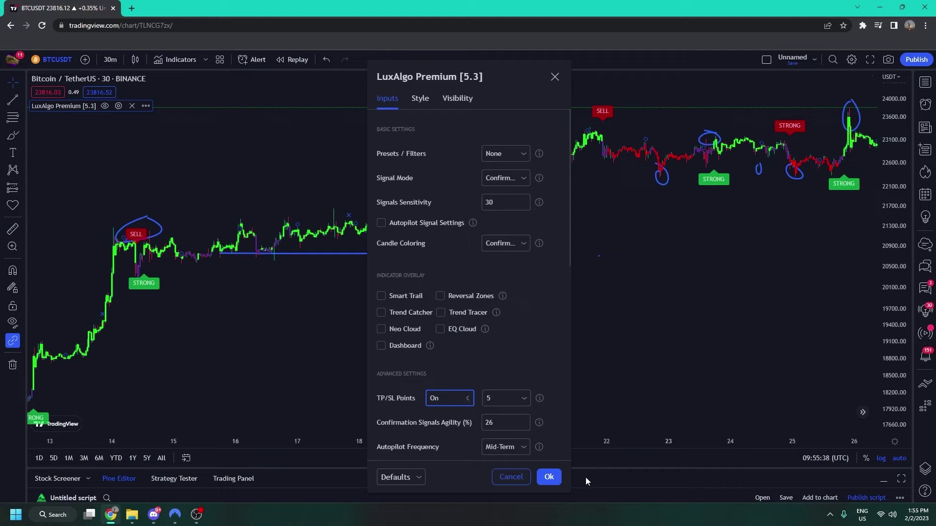
{"action": "key", "text": "Escape"}
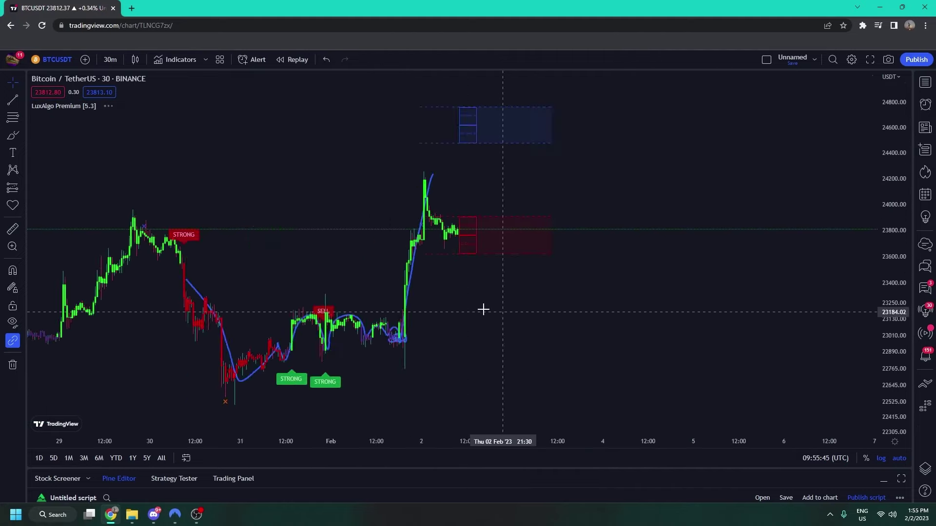
{"action": "scroll", "coordinate": [483, 310], "scroll_direction": "up", "scroll_amount": 5}
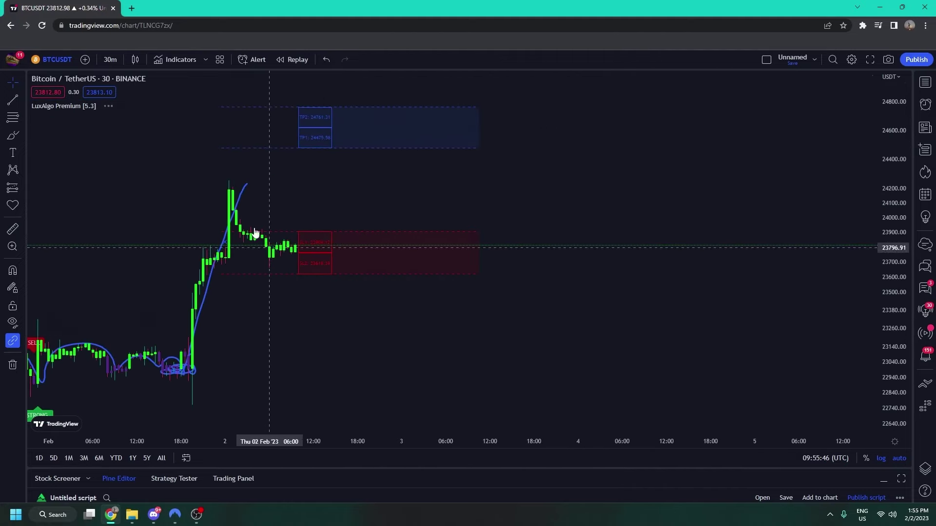
Switch the chart to the 4-hour timeframe and circle the 31 January low with the Brush.
{"action": "left_click", "coordinate": [110, 59]}
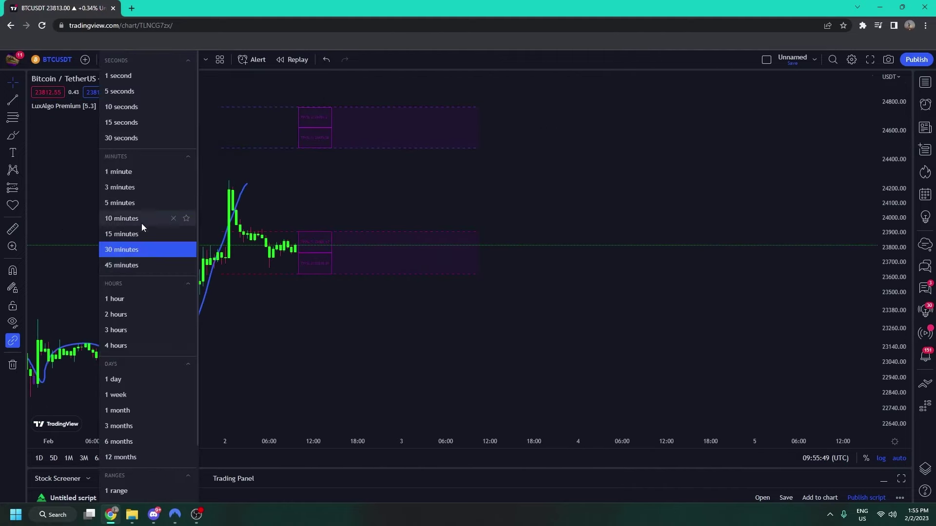
{"action": "left_click", "coordinate": [154, 343]}
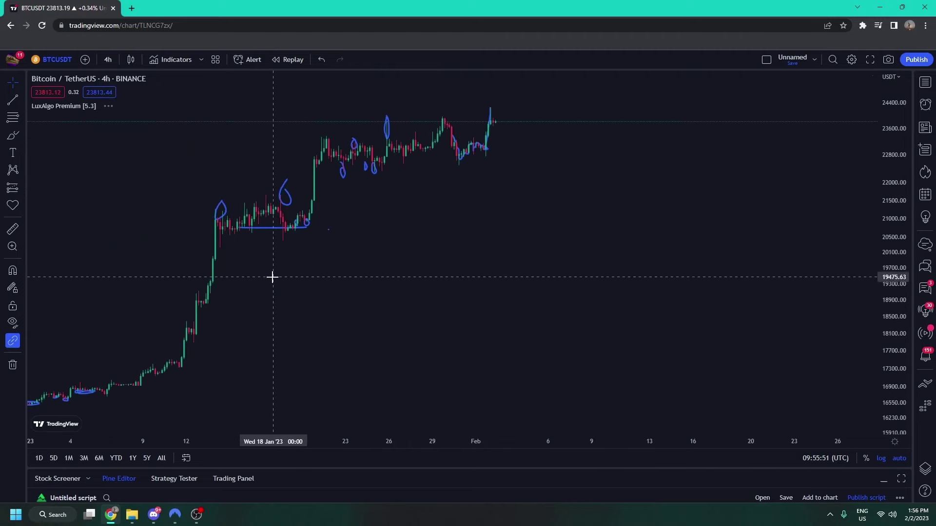
{"action": "scroll", "coordinate": [298, 277], "scroll_direction": "up", "scroll_amount": 3}
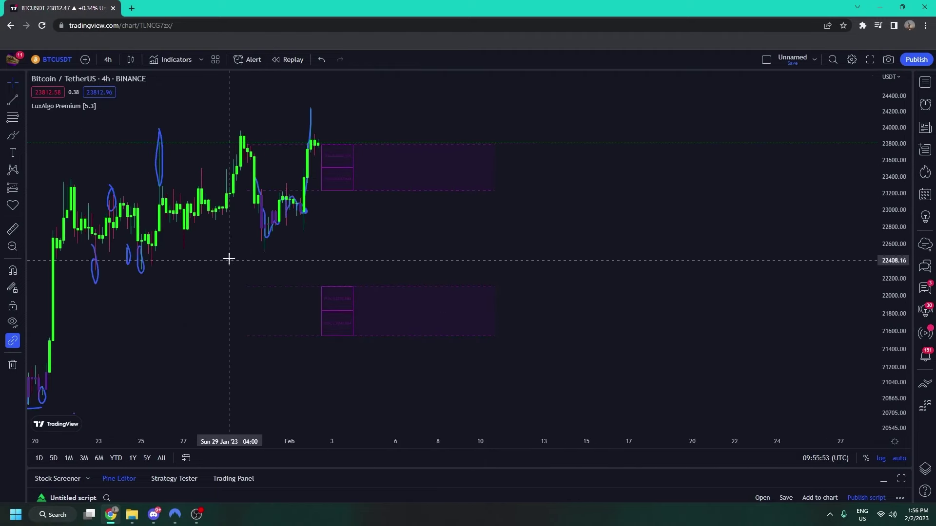
{"action": "scroll", "coordinate": [248, 291], "scroll_direction": "up", "scroll_amount": 3}
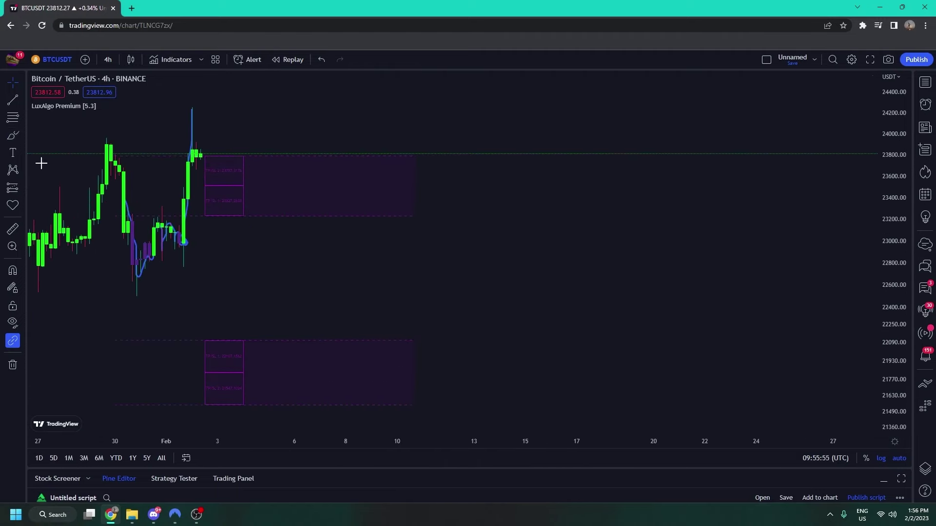
{"action": "mouse_move", "coordinate": [146, 273]}
{"action": "left_mouse_down"}
{"action": "mouse_move", "coordinate": [164, 290]}
{"action": "mouse_move", "coordinate": [148, 266]}
{"action": "left_mouse_up"}
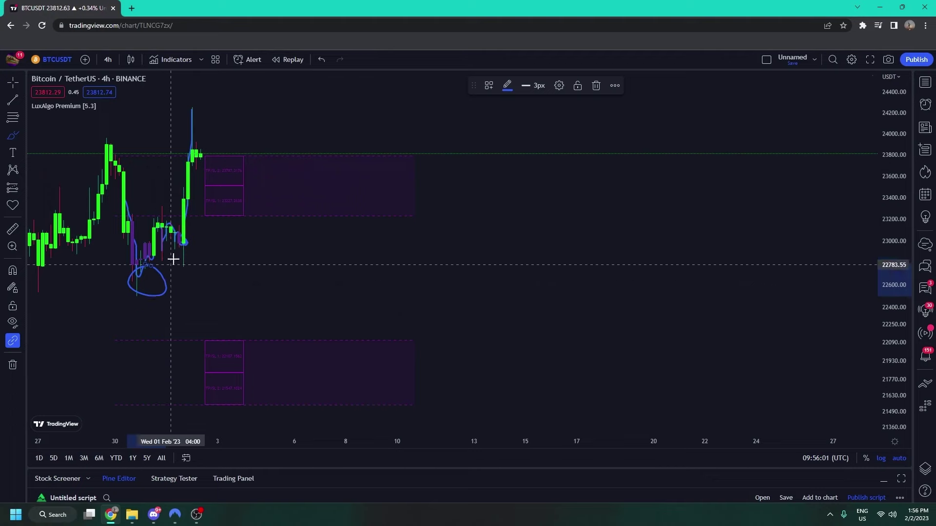
Set TP/SL Points to Off in the LuxAlgo Premium settings.
{"action": "left_click", "coordinate": [62, 107]}
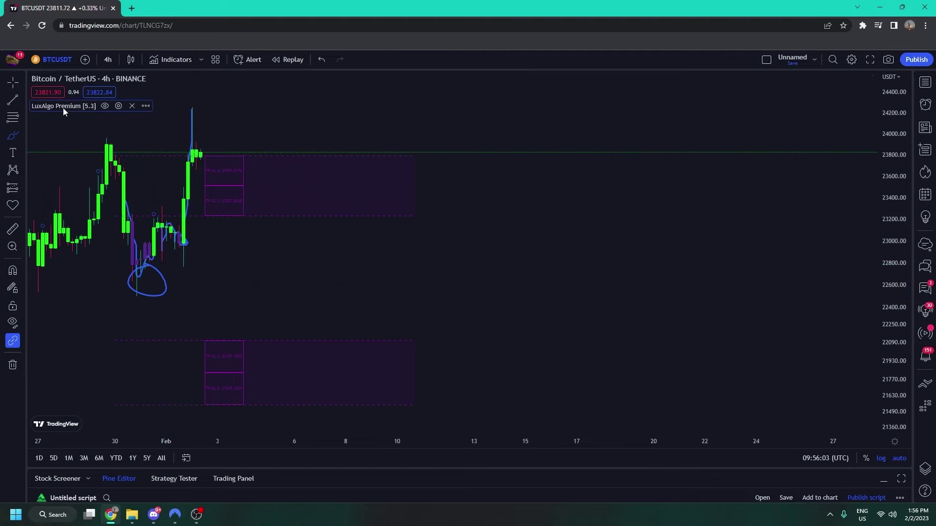
{"action": "double_click", "coordinate": [63, 107]}
{"action": "scroll", "coordinate": [462, 307], "scroll_direction": "down", "scroll_amount": 3}
{"action": "left_click", "coordinate": [450, 253]}
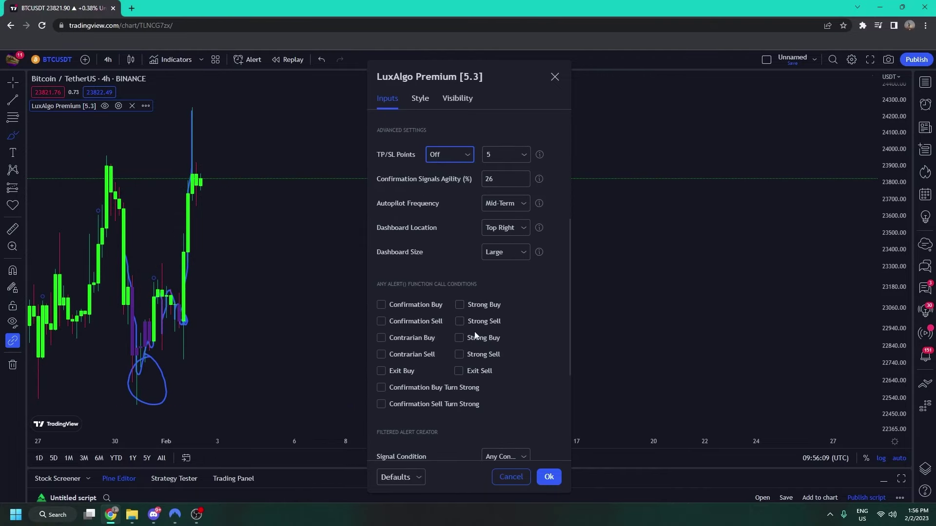
Review the indicator's presets and filters, and set the Signal Mode to Confirmation + Exits.
{"action": "scroll", "coordinate": [467, 372], "scroll_direction": "up", "scroll_amount": 4}
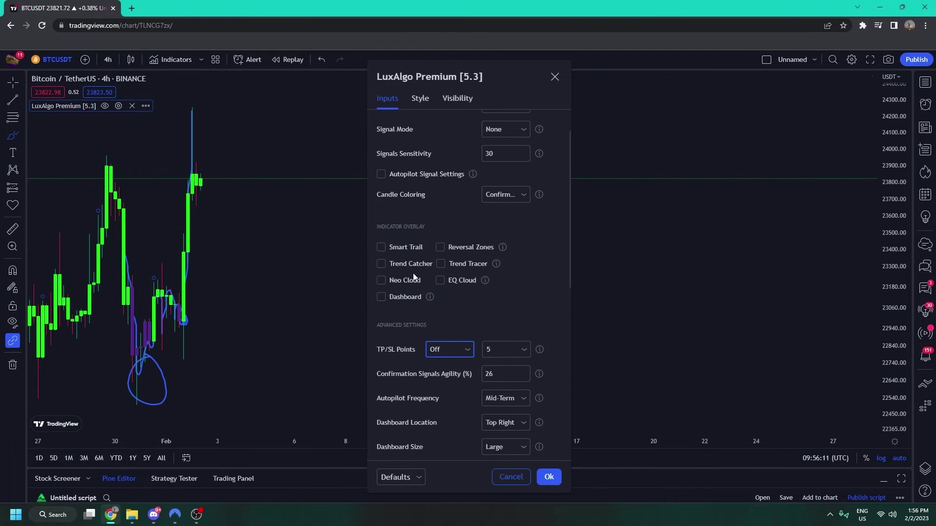
{"action": "scroll", "coordinate": [461, 318], "scroll_direction": "up", "scroll_amount": 1}
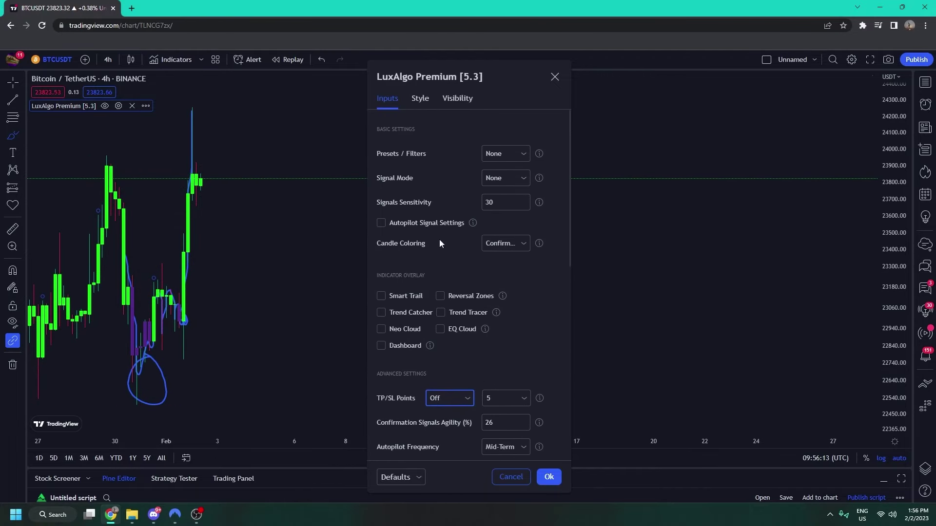
{"action": "scroll", "coordinate": [440, 243], "scroll_direction": "down", "scroll_amount": 3}
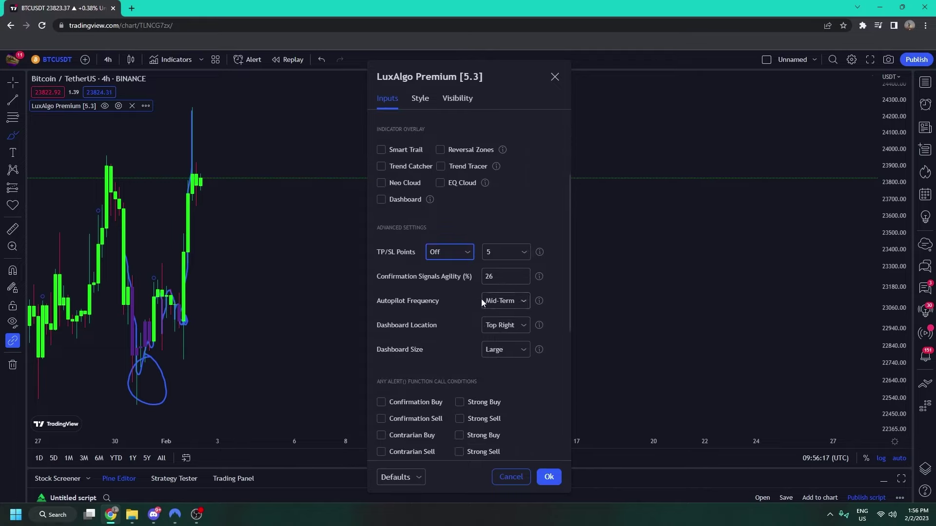
{"action": "scroll", "coordinate": [482, 295], "scroll_direction": "up", "scroll_amount": 3}
{"action": "left_click", "coordinate": [508, 154]}
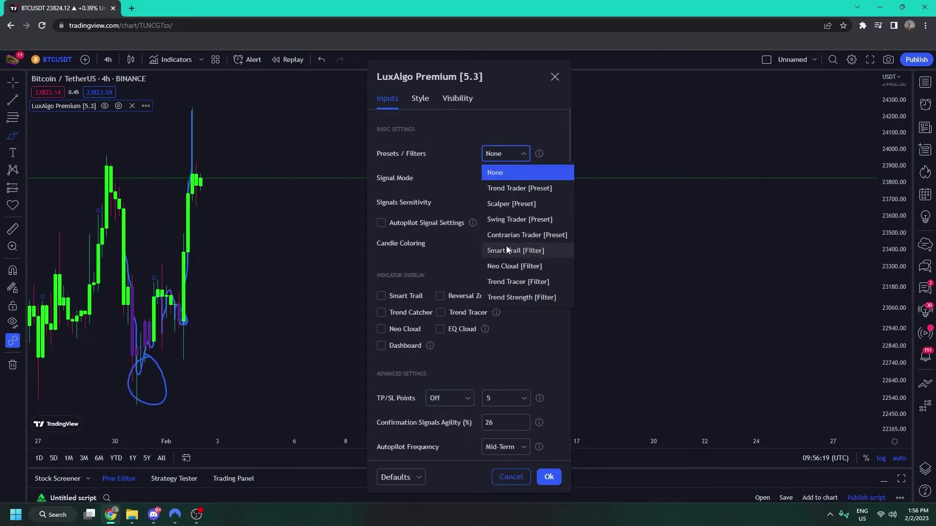
{"action": "left_click", "coordinate": [500, 178]}
{"action": "left_click", "coordinate": [500, 178]}
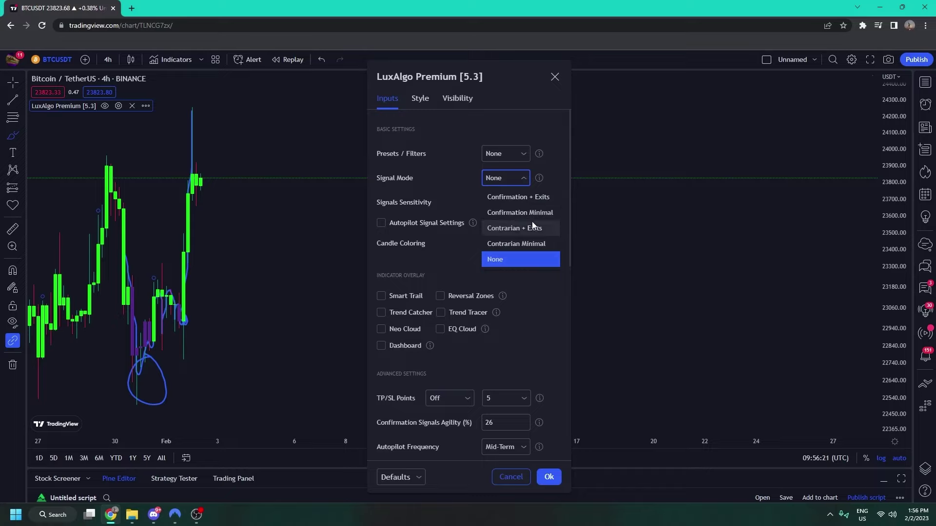
{"action": "left_click", "coordinate": [525, 196]}
{"action": "left_click", "coordinate": [549, 478]}
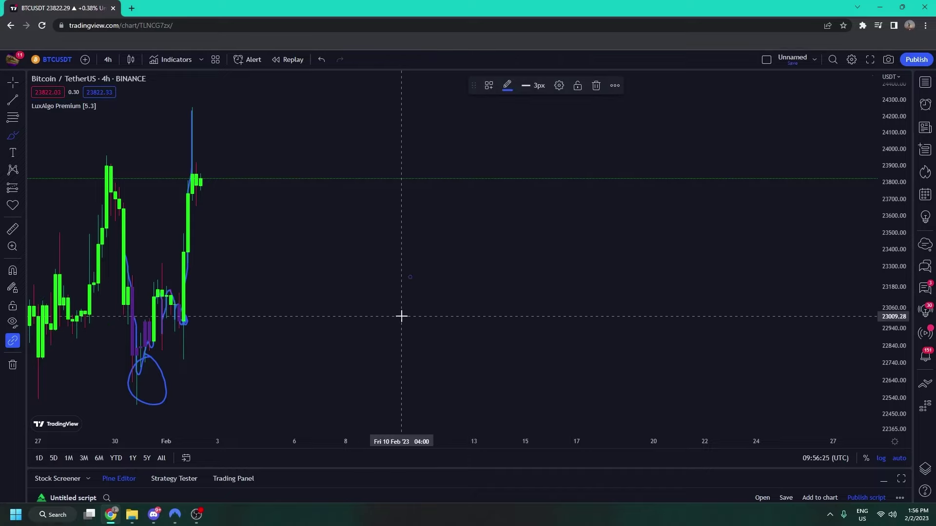
Set the Autopilot Frequency to Short-Term in the LuxAlgo Premium settings.
{"action": "scroll", "coordinate": [332, 274], "scroll_direction": "down", "scroll_amount": 5}
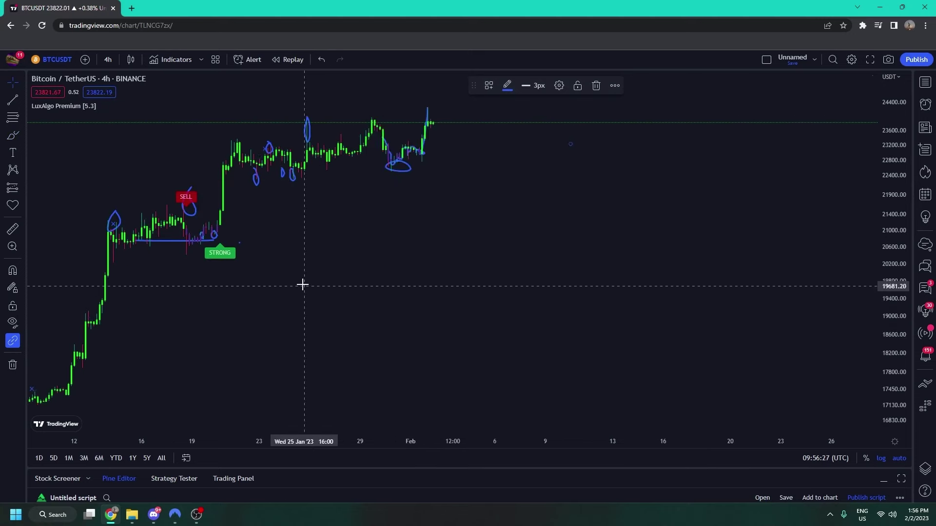
{"action": "double_click", "coordinate": [500, 346]}
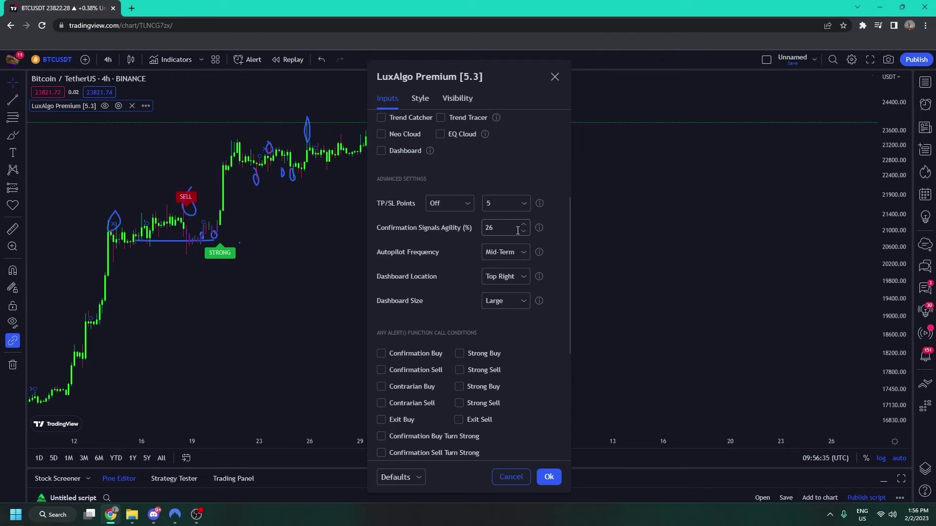
{"action": "left_click", "coordinate": [496, 256]}
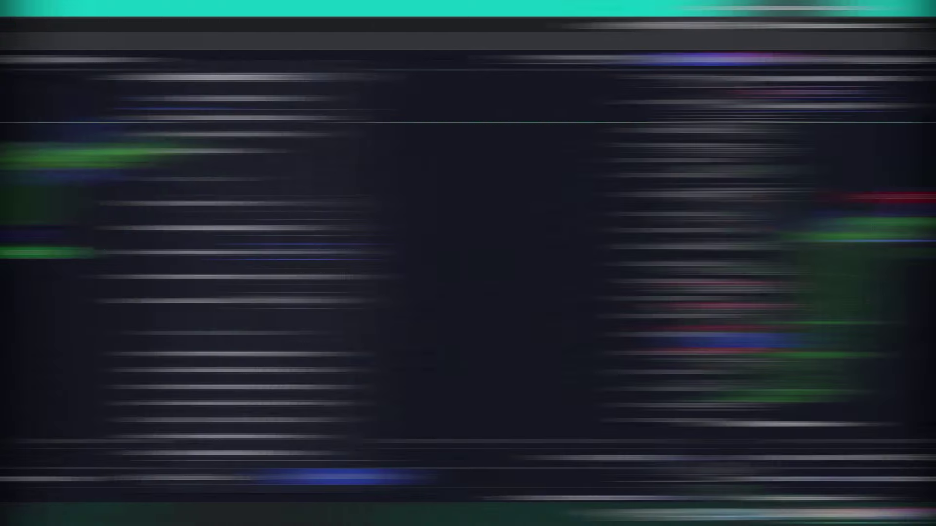
{"action": "scroll", "coordinate": [436, 276], "scroll_direction": "up", "scroll_amount": 5}
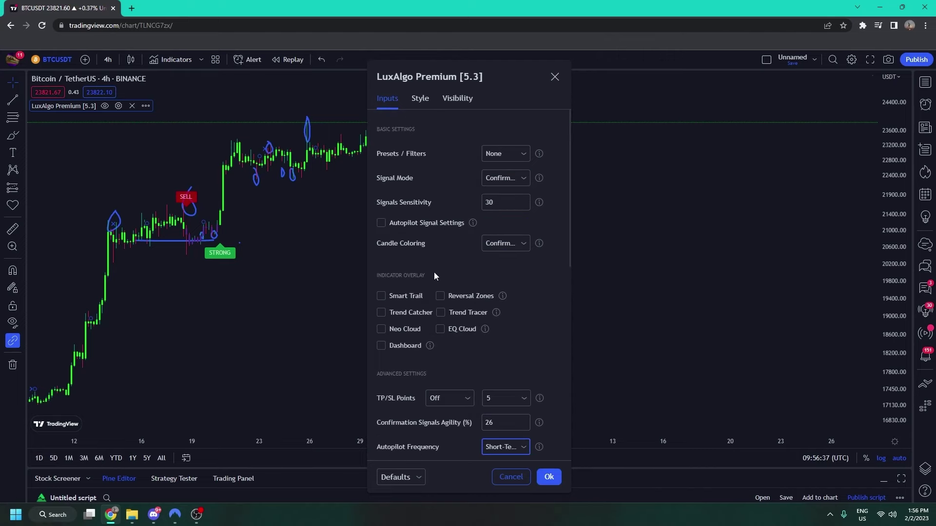
Set the Autopilot Frequency to Long-Term in the LuxAlgo Premium settings and move the dialog clear of the latest candles.
{"action": "scroll", "coordinate": [486, 364], "scroll_direction": "down", "scroll_amount": 10}
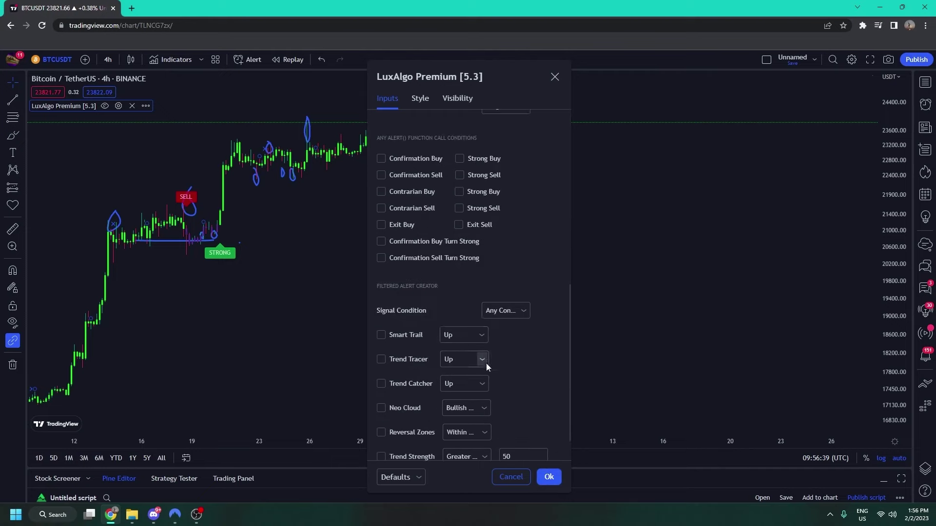
{"action": "scroll", "coordinate": [482, 265], "scroll_direction": "up", "scroll_amount": 3}
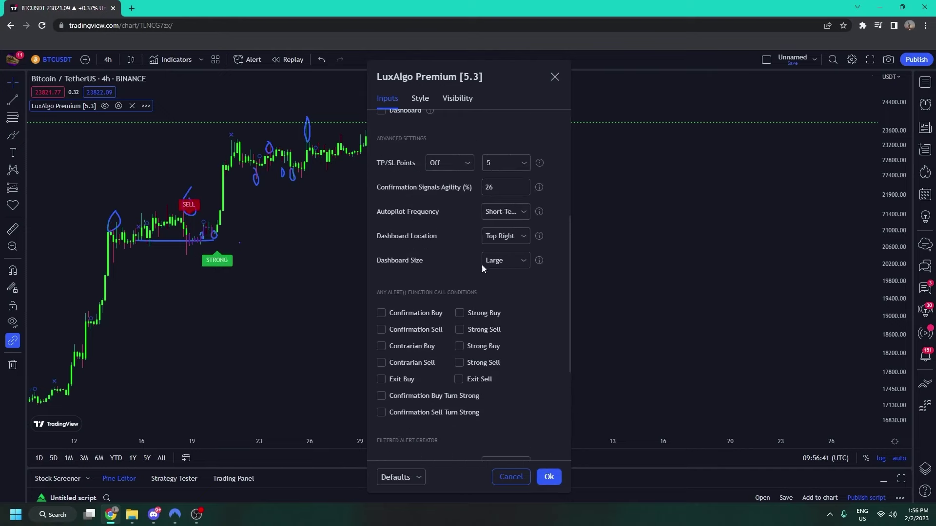
{"action": "left_click", "coordinate": [496, 215]}
{"action": "left_click_drag", "start_coordinate": [447, 75], "coordinate": [706, 78]}
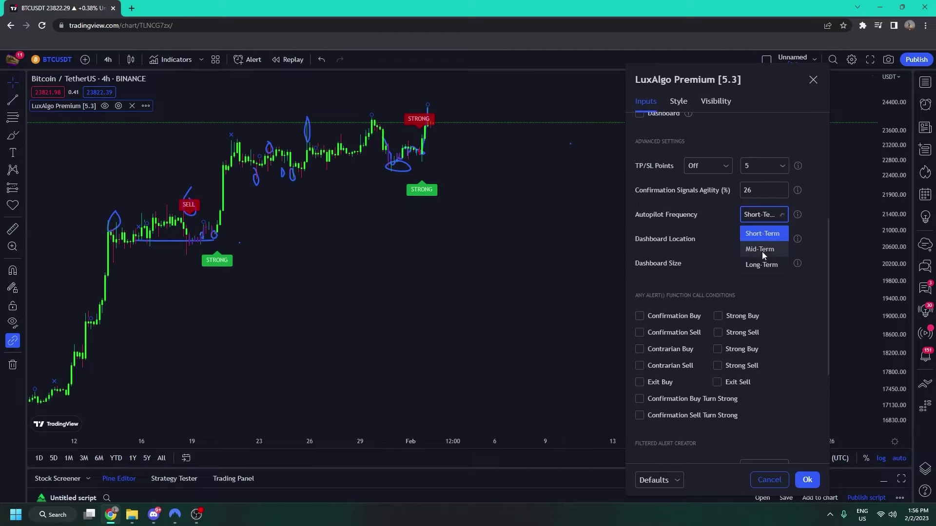
{"action": "left_click", "coordinate": [774, 266]}
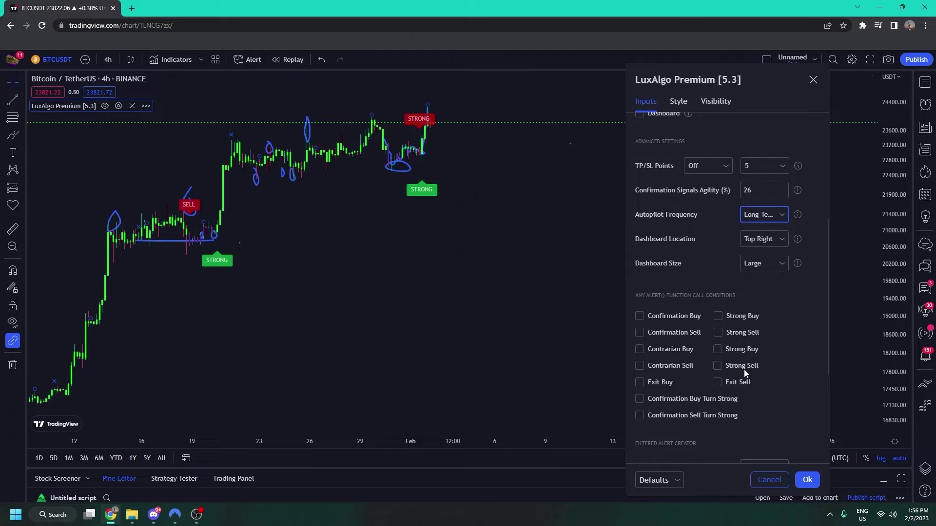
{"action": "scroll", "coordinate": [476, 318], "scroll_direction": "down", "scroll_amount": 5}
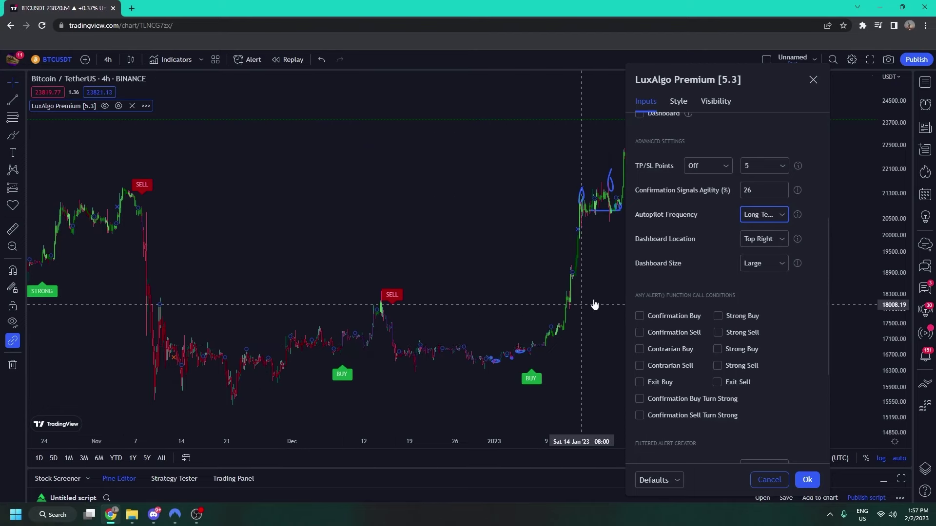
Set the Autopilot Frequency back to Short-Term.
{"action": "left_click", "coordinate": [767, 214]}
{"action": "left_click", "coordinate": [767, 247]}
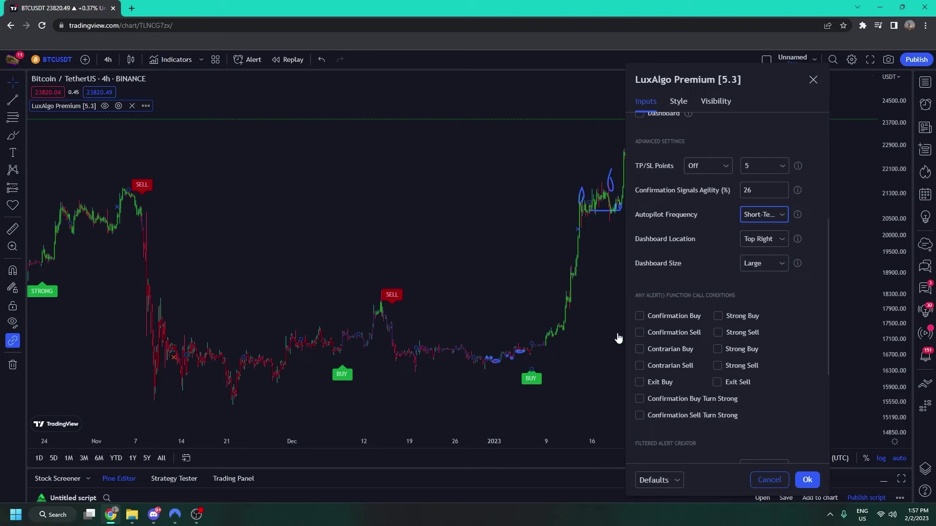
{"action": "scroll", "coordinate": [526, 337], "scroll_direction": "up", "scroll_amount": 5}
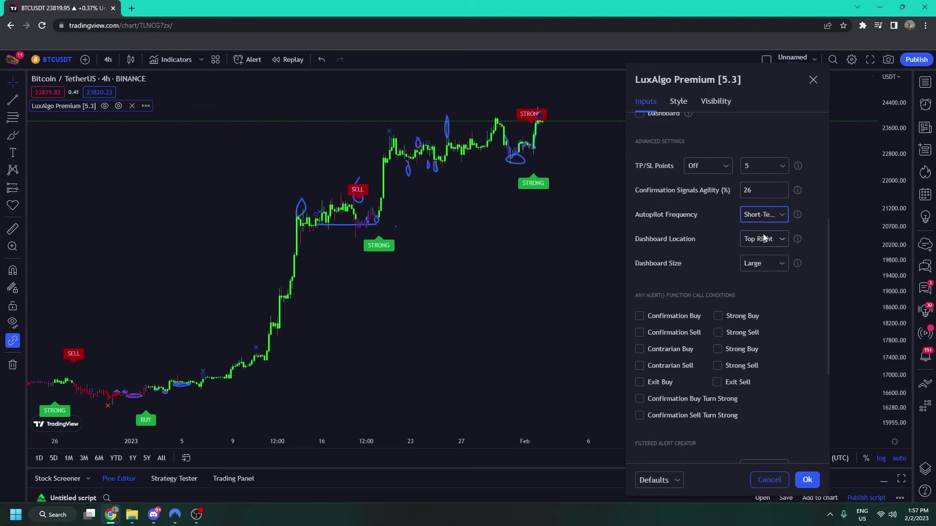
Review the Dashboard Location and Dashboard Size options in the indicator's advanced settings.
{"action": "scroll", "coordinate": [726, 273], "scroll_direction": "up", "scroll_amount": 5}
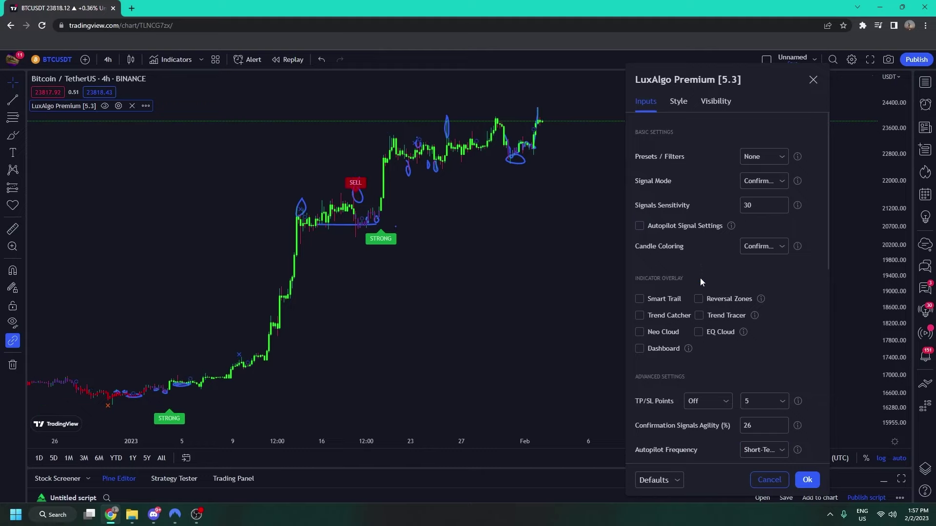
{"action": "scroll", "coordinate": [709, 314], "scroll_direction": "down", "scroll_amount": 5}
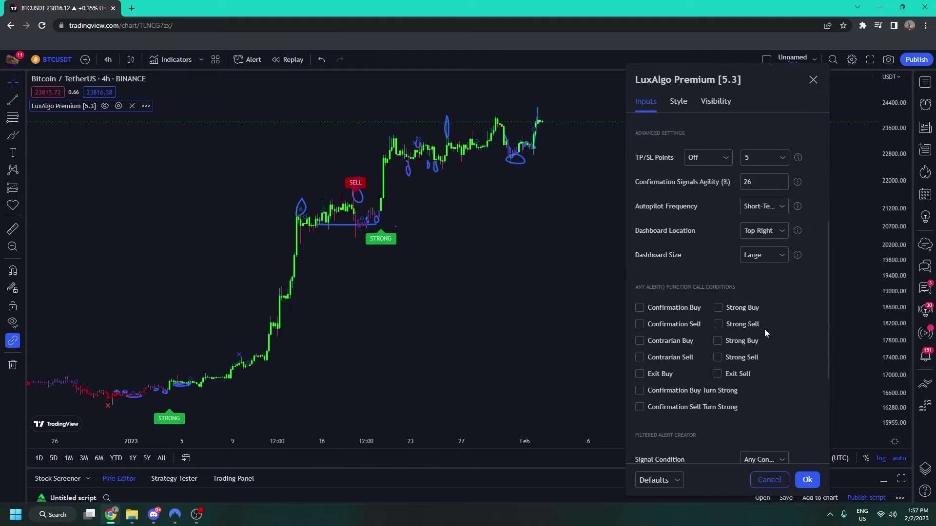
{"action": "left_click", "coordinate": [766, 232]}
{"action": "left_click", "coordinate": [774, 288]}
{"action": "left_click", "coordinate": [767, 257]}
{"action": "left_click", "coordinate": [782, 382]}
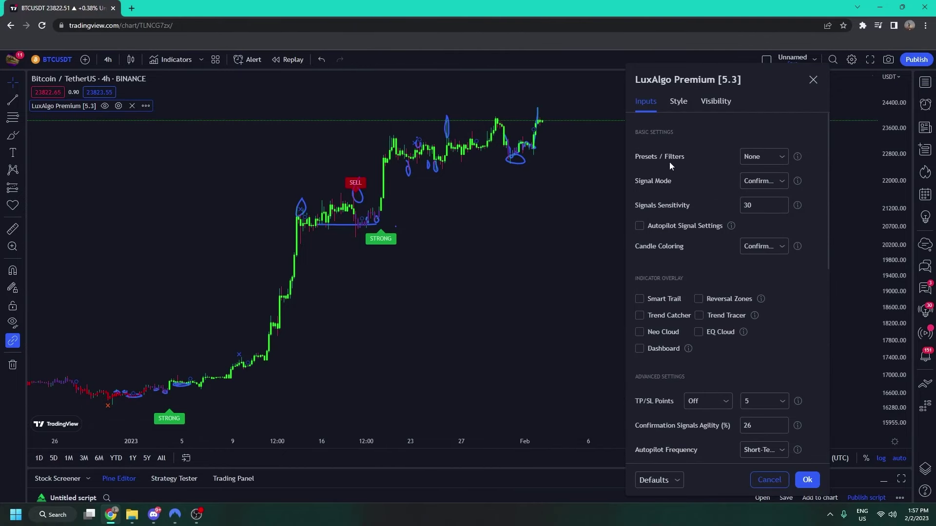
Apply the Swing Trader preset to the LuxAlgo Premium indicator.
{"action": "left_click", "coordinate": [776, 155]}
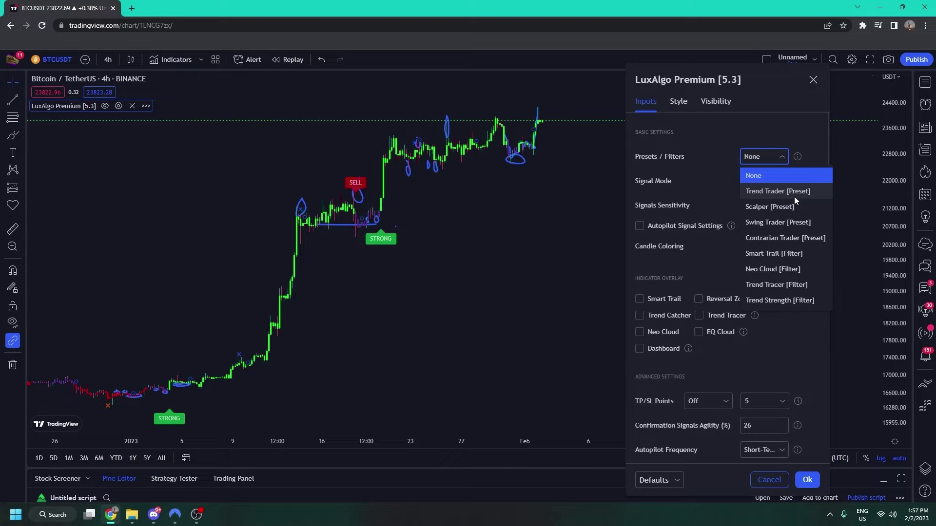
{"action": "left_click", "coordinate": [790, 226]}
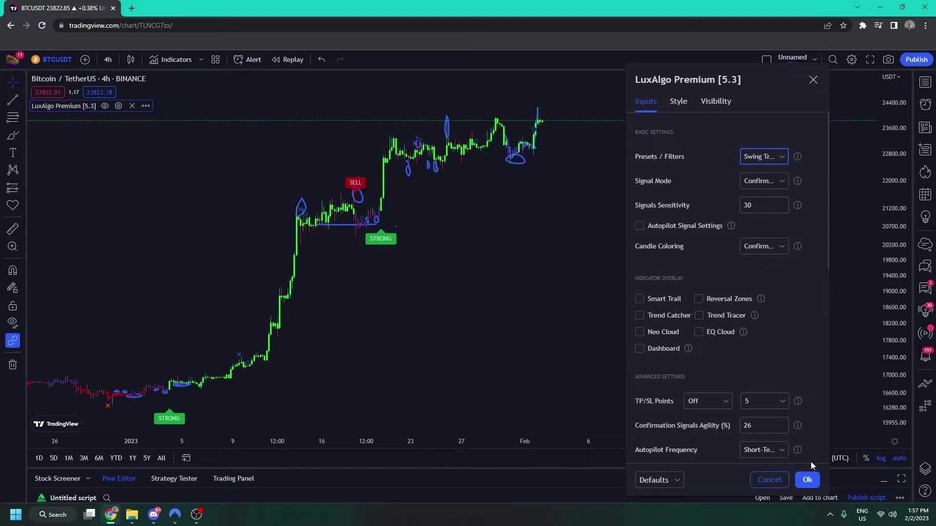
{"action": "left_click", "coordinate": [808, 480]}
{"action": "scroll", "coordinate": [255, 386], "scroll_direction": "down", "scroll_amount": 3}
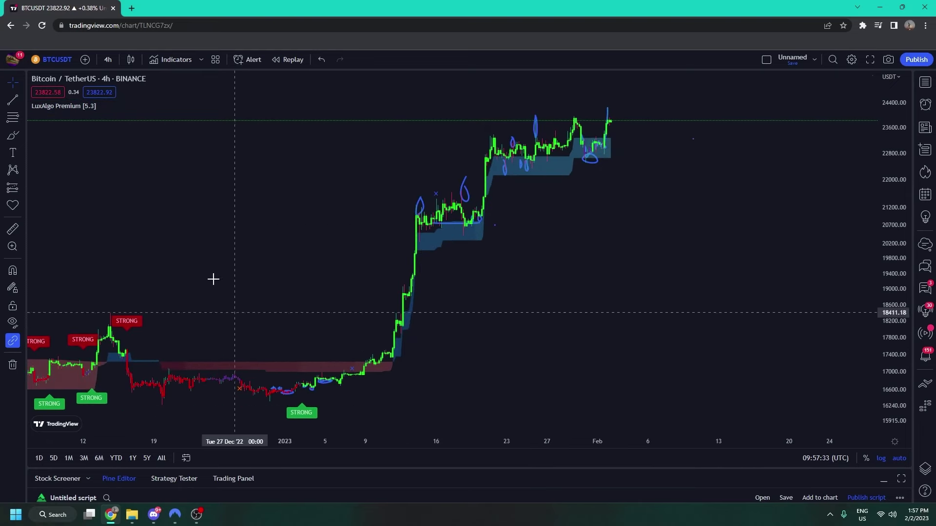
Apply the Contrarian Trader preset and review its signals around the reversal zones in September and October 2022.
{"action": "left_click", "coordinate": [79, 108]}
{"action": "double_click", "coordinate": [81, 112]}
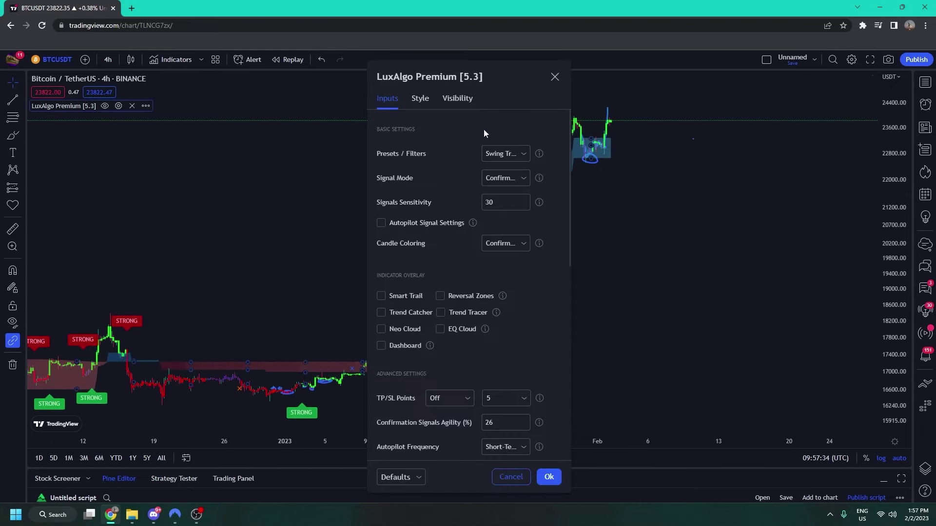
{"action": "left_click", "coordinate": [505, 154]}
{"action": "left_click", "coordinate": [517, 235]}
{"action": "left_click", "coordinate": [549, 478]}
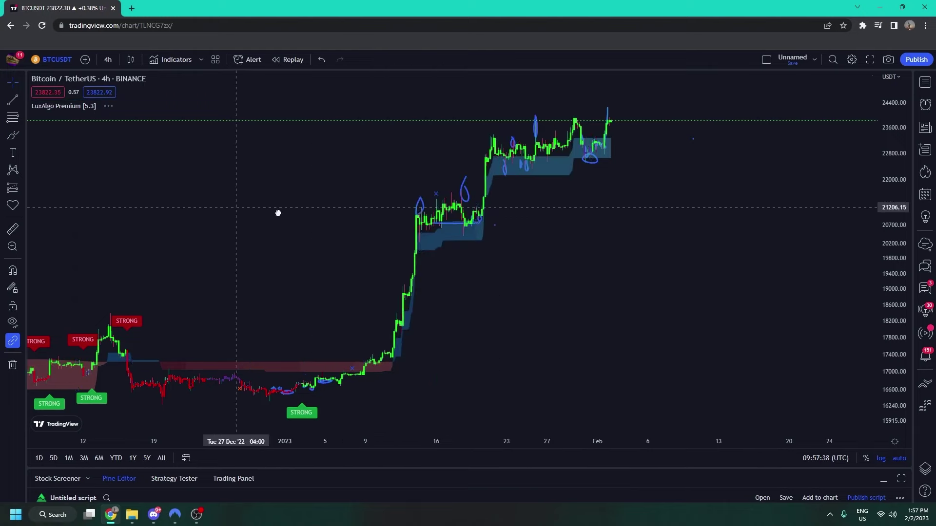
{"action": "left_click_drag", "start_coordinate": [278, 213], "coordinate": [593, 244]}
{"action": "left_click_drag", "start_coordinate": [427, 273], "coordinate": [637, 290]}
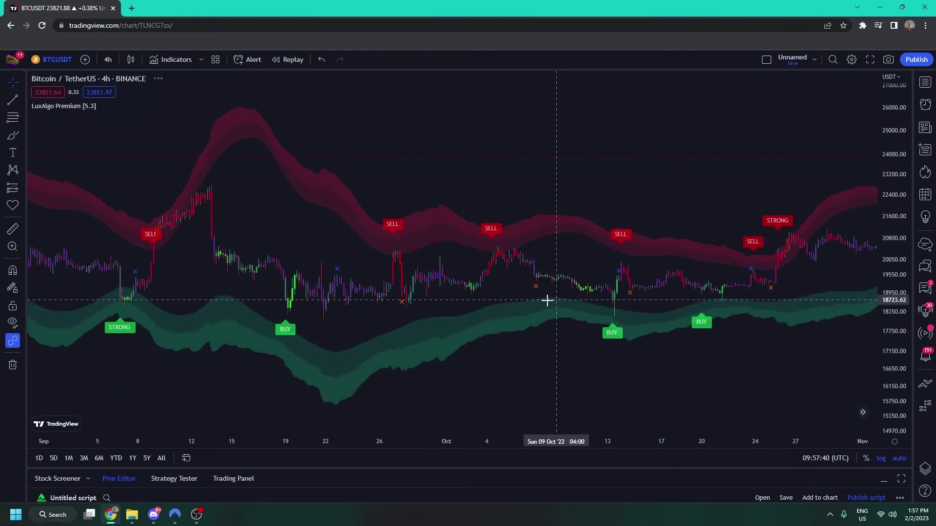
{"action": "scroll", "coordinate": [547, 300], "scroll_direction": "up", "scroll_amount": 2}
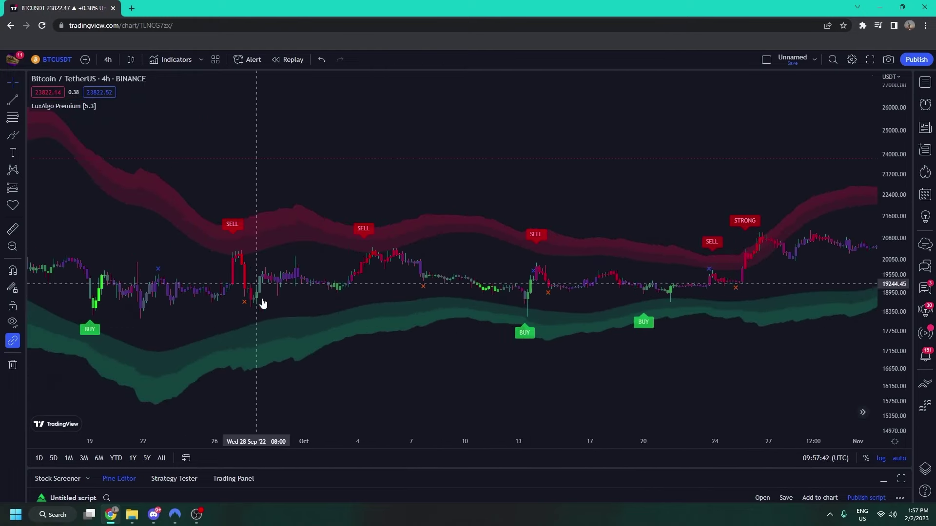
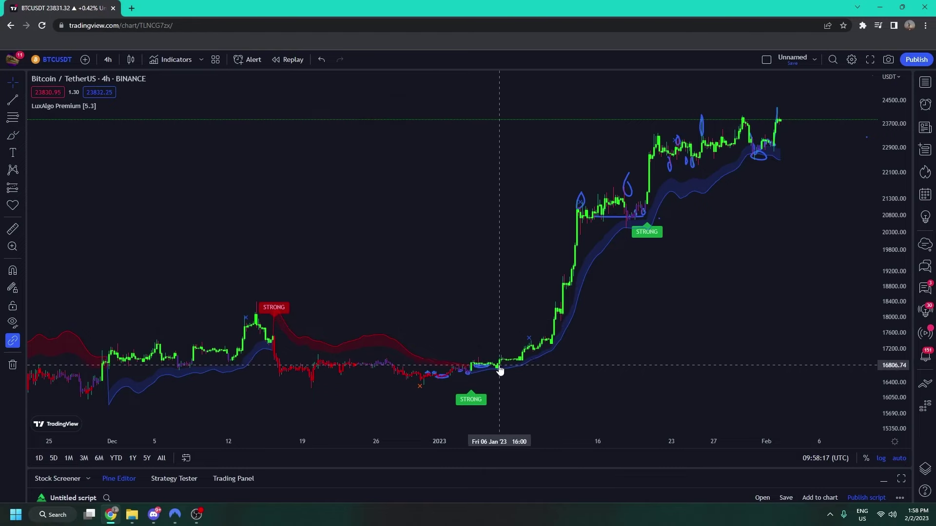
Circle the mid-January consolidation above 20800 with the Brush.
{"action": "left_click", "coordinate": [11, 138]}
{"action": "left_click_drag", "start_coordinate": [615, 175], "coordinate": [607, 183]}
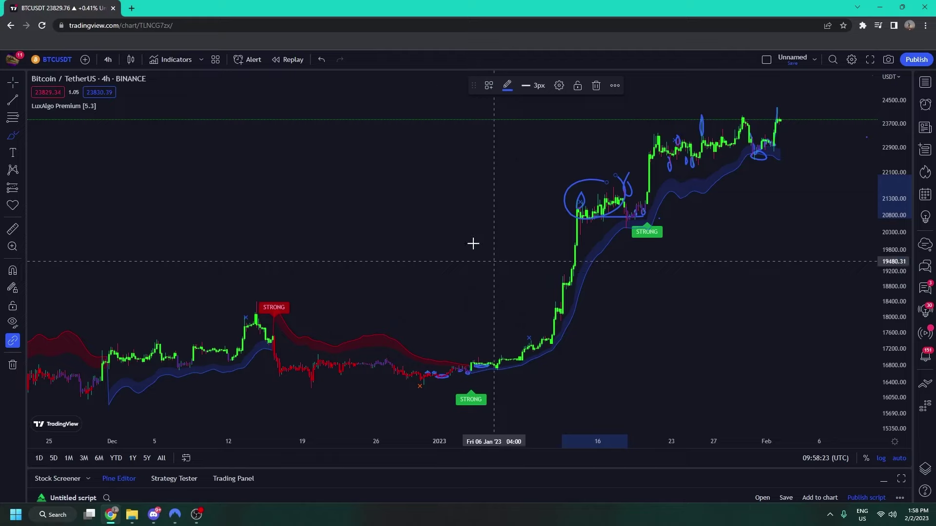
Apply the Neo Cloud filter to the LuxAlgo Premium indicator.
{"action": "double_click", "coordinate": [659, 235]}
{"action": "left_click", "coordinate": [511, 155]}
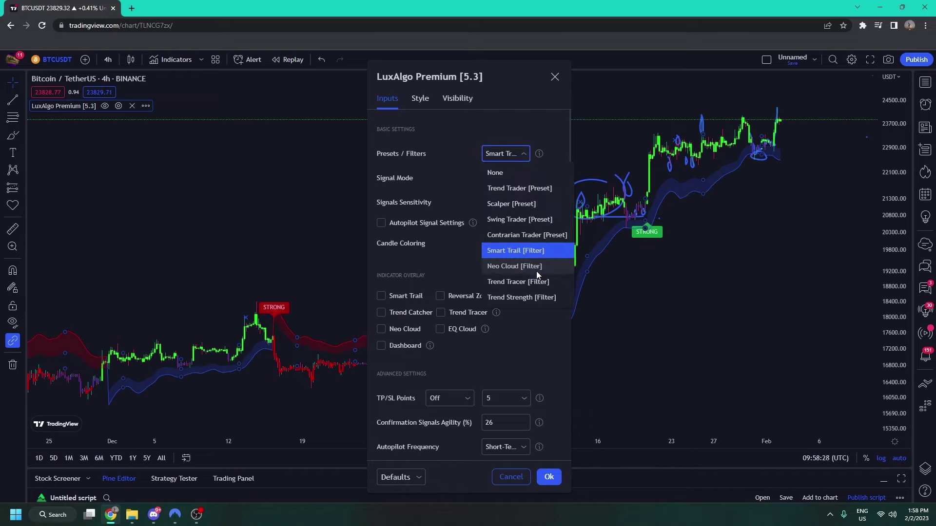
{"action": "left_click", "coordinate": [535, 268]}
{"action": "left_click", "coordinate": [549, 477]}
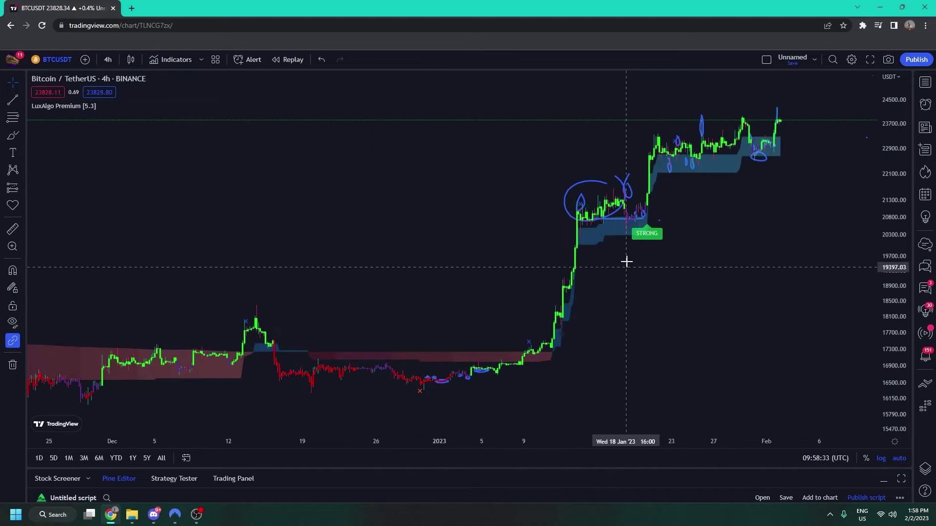
Apply the Trend Strength filter to the LuxAlgo Premium indicator.
{"action": "double_click", "coordinate": [649, 234]}
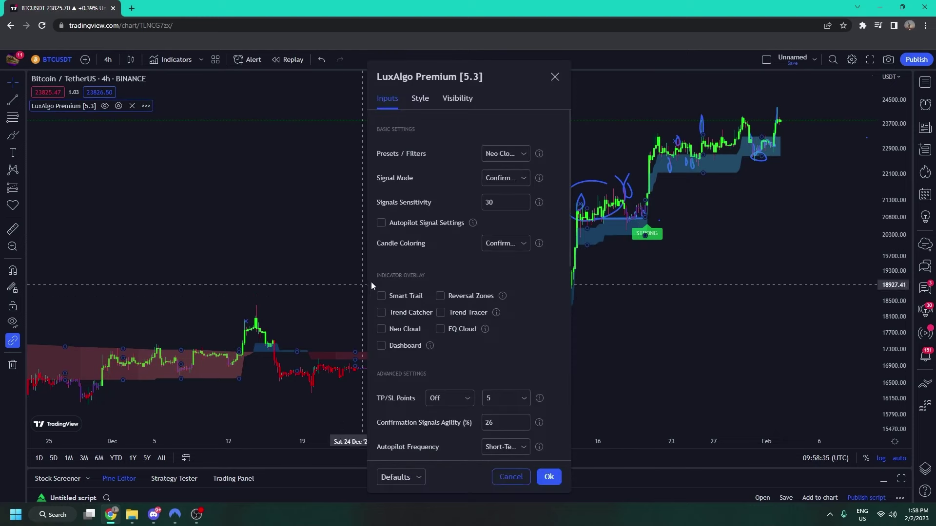
{"action": "left_click", "coordinate": [505, 154]}
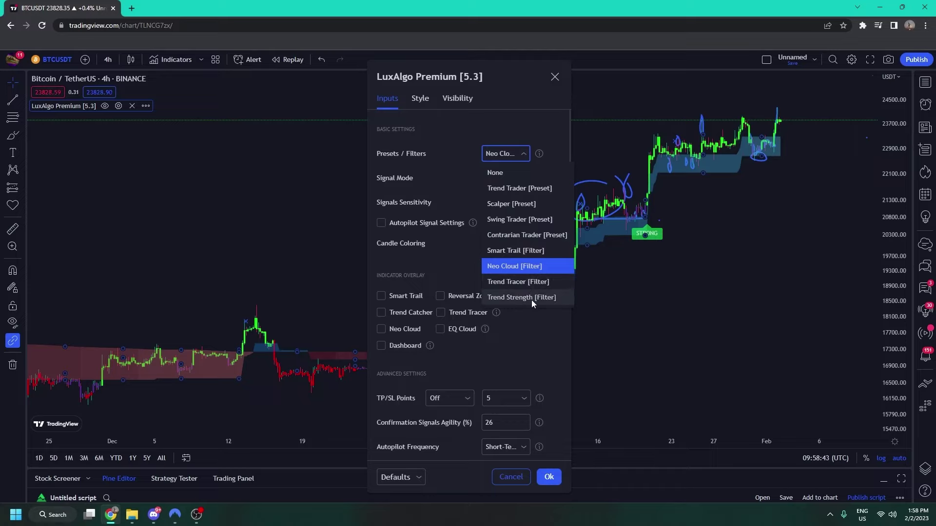
{"action": "left_click", "coordinate": [533, 302]}
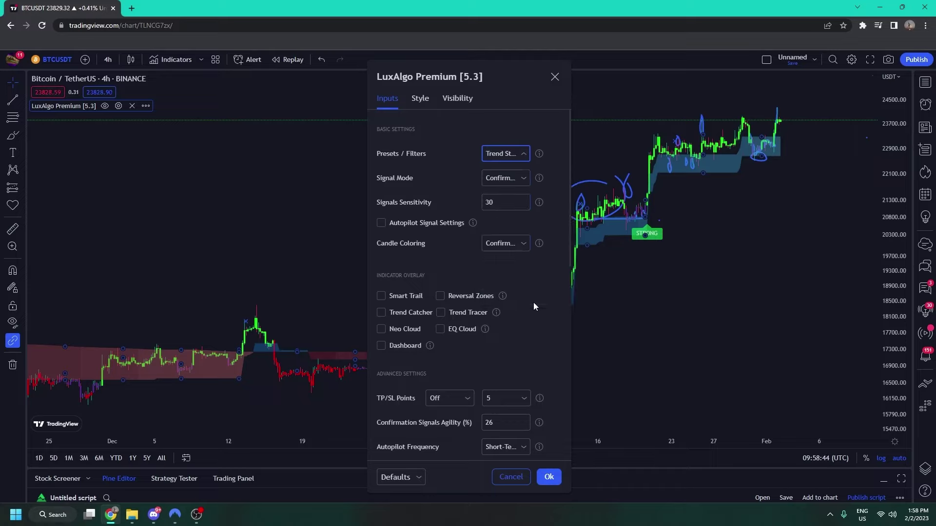
{"action": "left_click", "coordinate": [549, 477]}
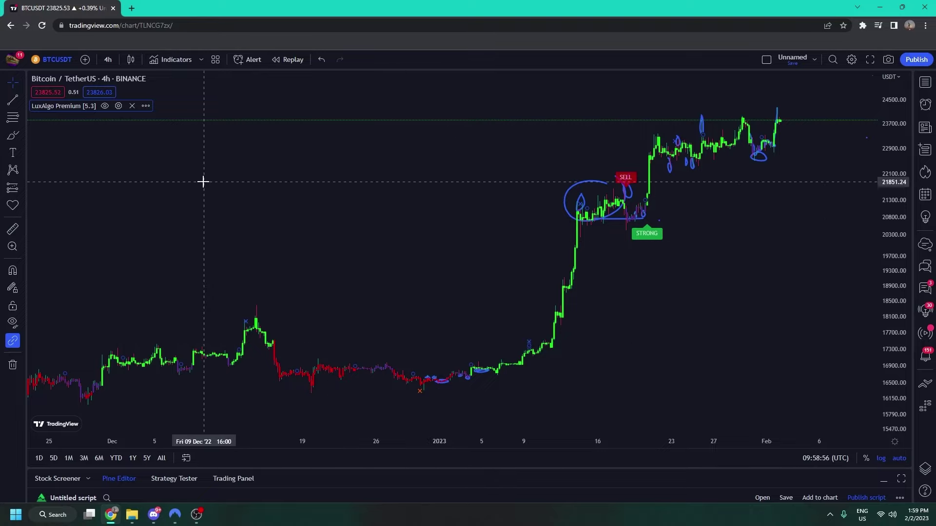
With the Brush, trace a wavy line along the sideways December to early January price action and circle the early November top.
{"action": "left_click", "coordinate": [13, 135]}
{"action": "mouse_move", "coordinate": [117, 390]}
{"action": "left_mouse_down"}
{"action": "mouse_move", "coordinate": [243, 334]}
{"action": "mouse_move", "coordinate": [546, 343]}
{"action": "left_mouse_up"}
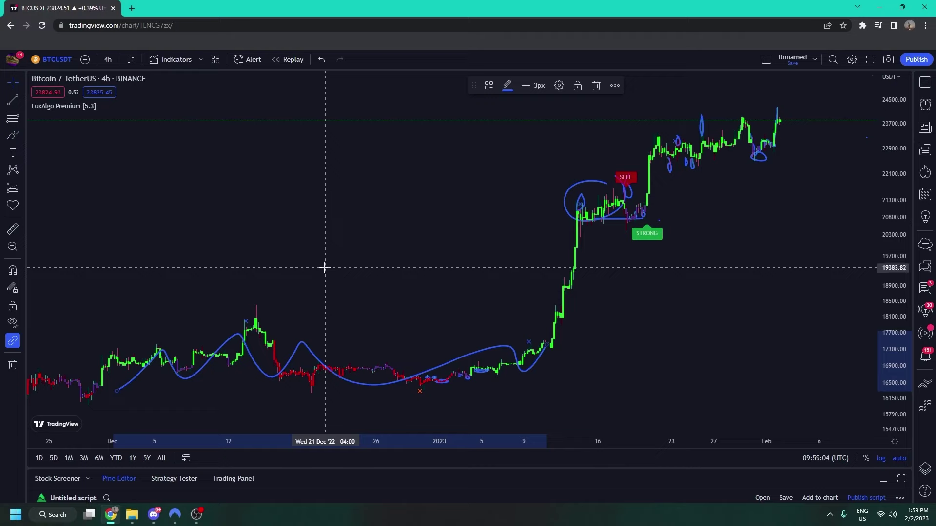
{"action": "scroll", "coordinate": [623, 217], "scroll_direction": "left", "scroll_amount": 10}
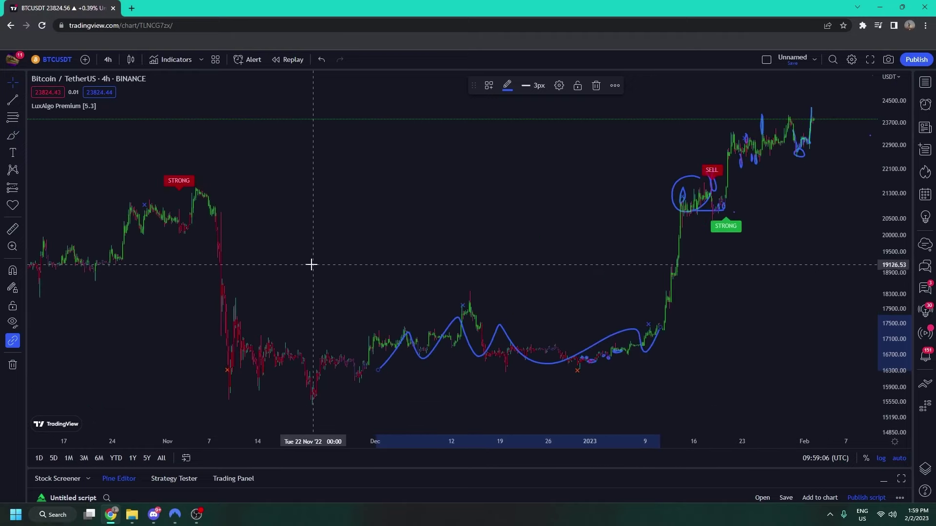
{"action": "left_click", "coordinate": [13, 135]}
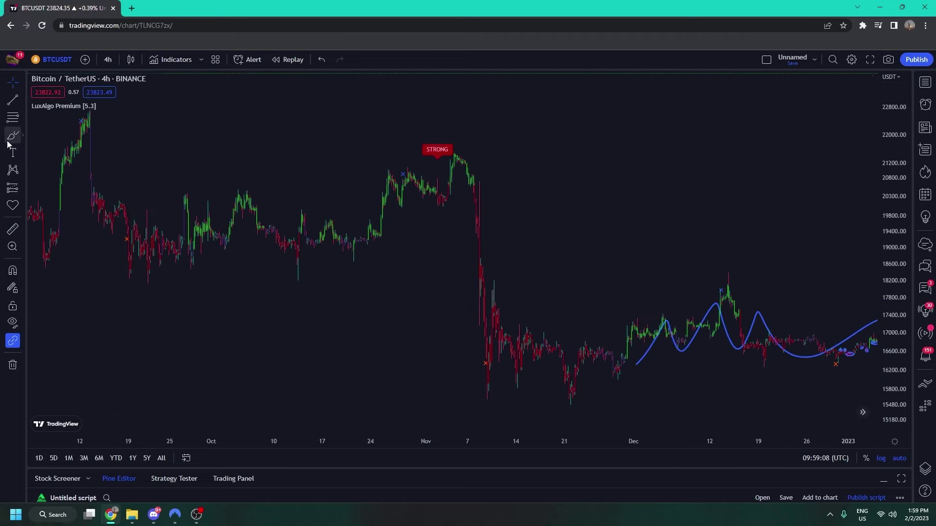
{"action": "left_click_drag", "start_coordinate": [450, 136], "coordinate": [442, 125]}
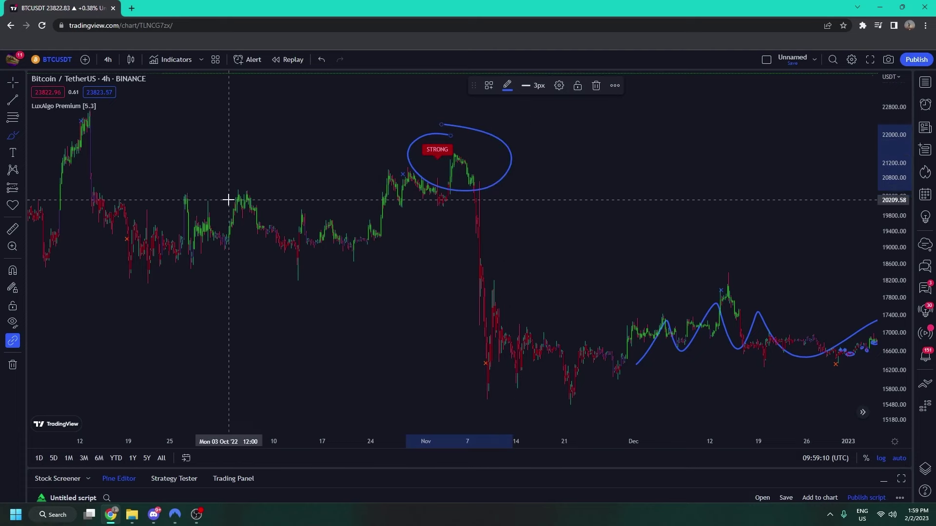
{"action": "scroll", "coordinate": [553, 252], "scroll_direction": "up", "scroll_amount": 2}
{"action": "mouse_move", "coordinate": [553, 252]}
{"action": "left_mouse_down"}
{"action": "mouse_move", "coordinate": [512, 244]}
{"action": "mouse_move", "coordinate": [330, 257]}
{"action": "left_mouse_up"}
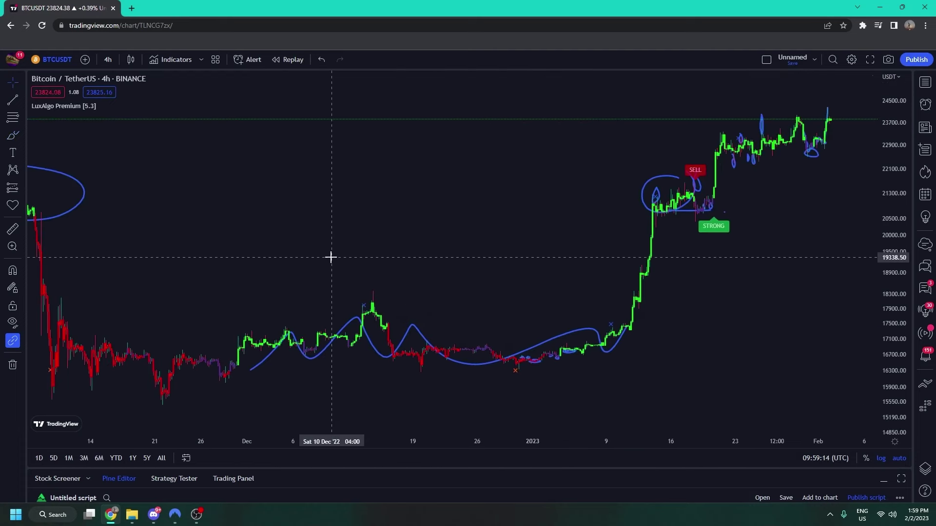
Set Presets / Filters to None in the LuxAlgo Premium settings and apply the change.
{"action": "double_click", "coordinate": [714, 228]}
{"action": "left_click", "coordinate": [506, 153]}
{"action": "left_click", "coordinate": [512, 173]}
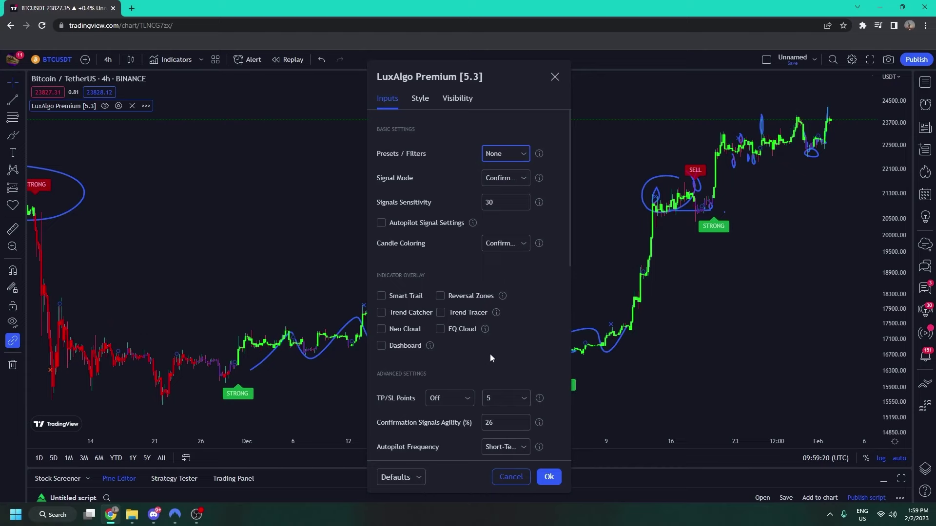
{"action": "scroll", "coordinate": [490, 354], "scroll_direction": "down", "scroll_amount": 5}
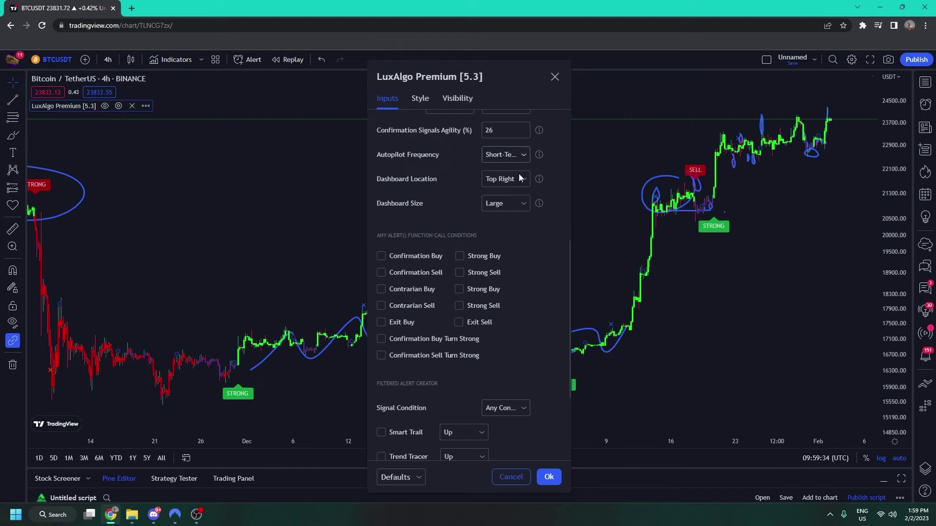
{"action": "left_click", "coordinate": [550, 478]}
Enable the Confirmation Buy, Confirmation Sell and their Strong Buy and Strong Sell alert() function call conditions in the LuxAlgo Premium settings.
{"action": "scroll", "coordinate": [390, 268], "scroll_direction": "left", "scroll_amount": 10}
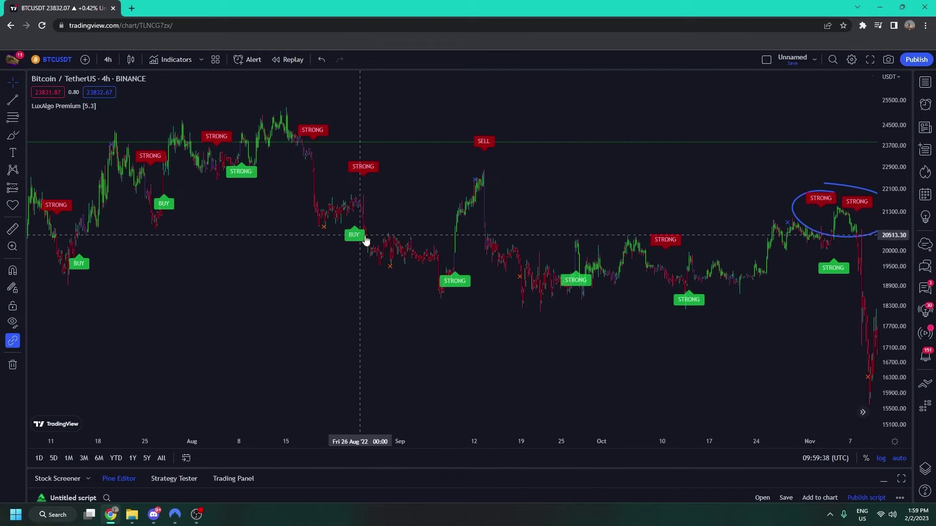
{"action": "scroll", "coordinate": [517, 326], "scroll_direction": "right", "scroll_amount": 5}
{"action": "double_click", "coordinate": [354, 146]}
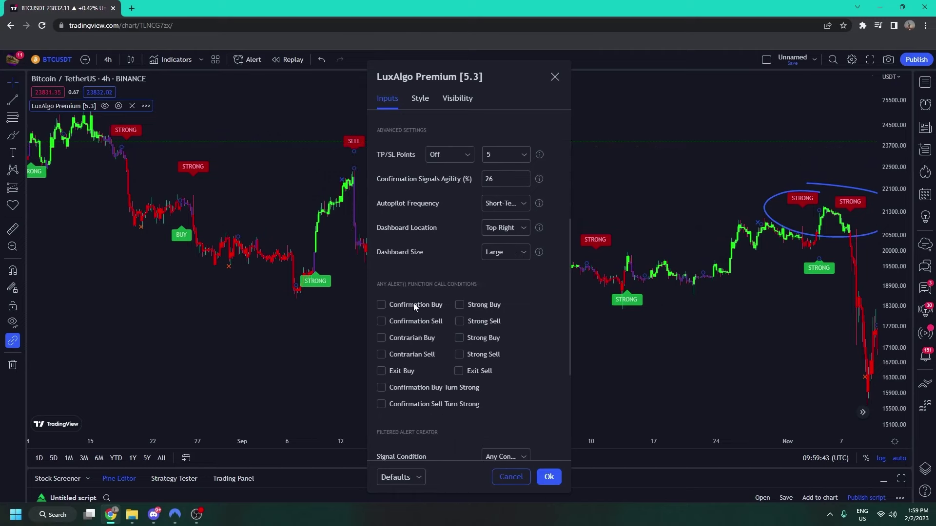
{"action": "left_click", "coordinate": [414, 305]}
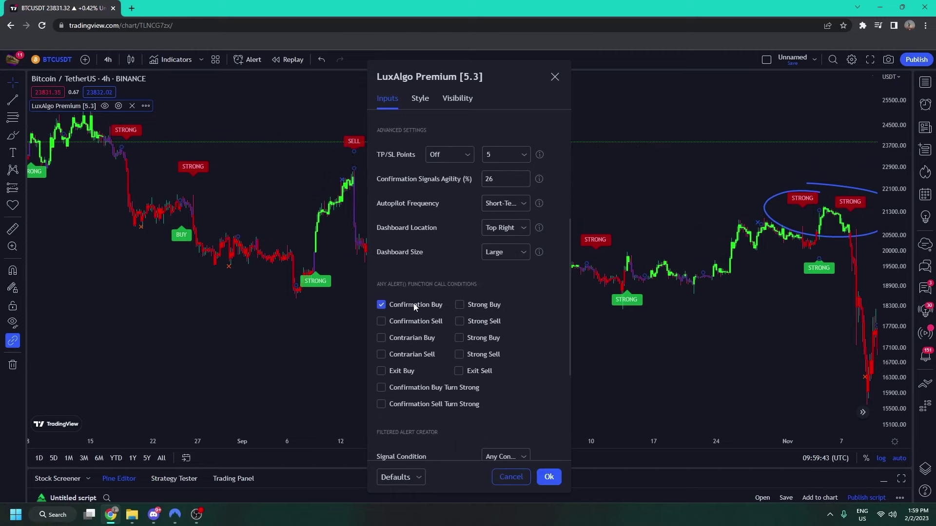
{"action": "left_click", "coordinate": [490, 306]}
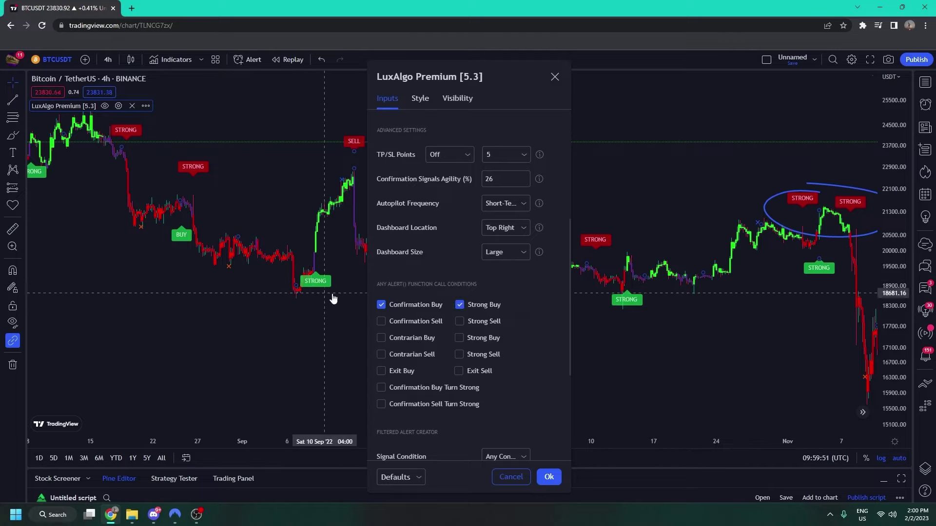
{"action": "left_click", "coordinate": [399, 324]}
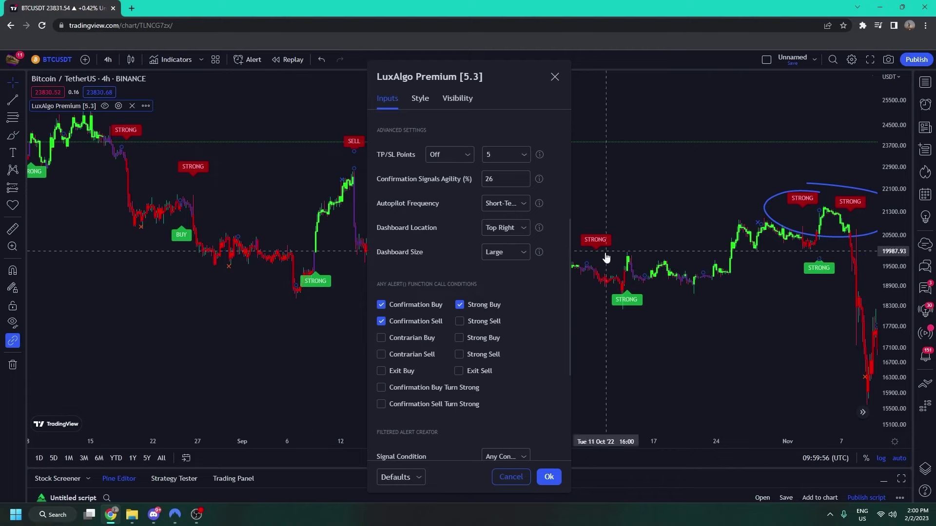
{"action": "left_click", "coordinate": [464, 323]}
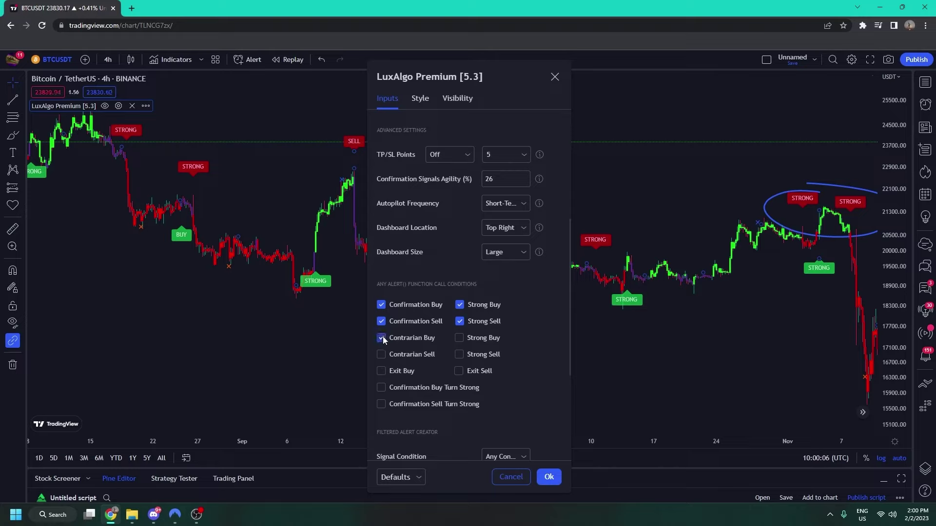
Enable the Contrarian, contrarian Strong, Exit and Confirmation Turn Strong alert conditions for both buy and sell, and apply the settings.
{"action": "left_click", "coordinate": [459, 338]}
{"action": "left_click", "coordinate": [381, 355]}
{"action": "left_click", "coordinate": [381, 371]}
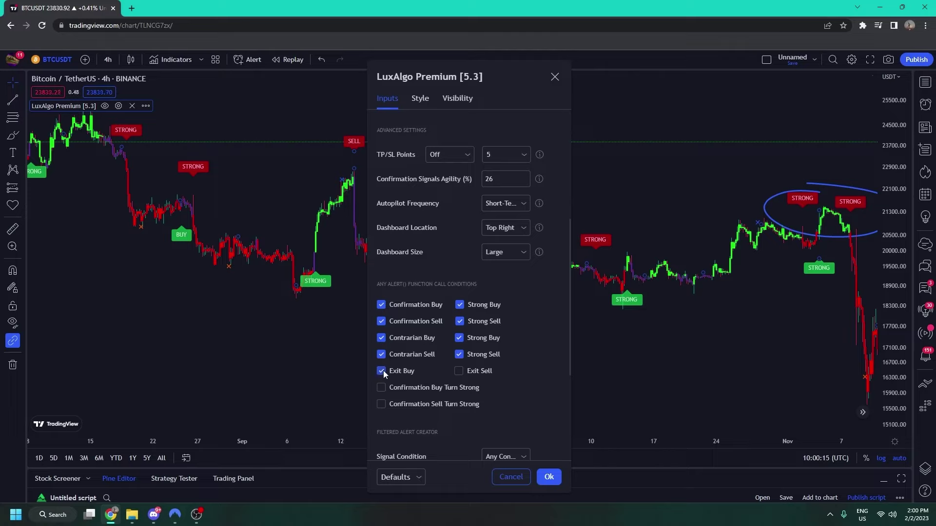
{"action": "left_click", "coordinate": [458, 371]}
{"action": "left_click", "coordinate": [440, 389]}
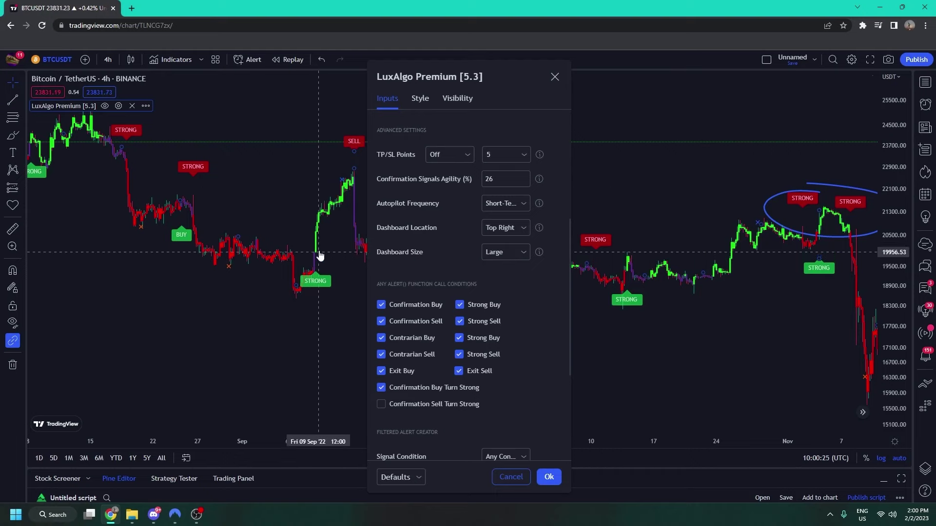
{"action": "left_click", "coordinate": [435, 404]}
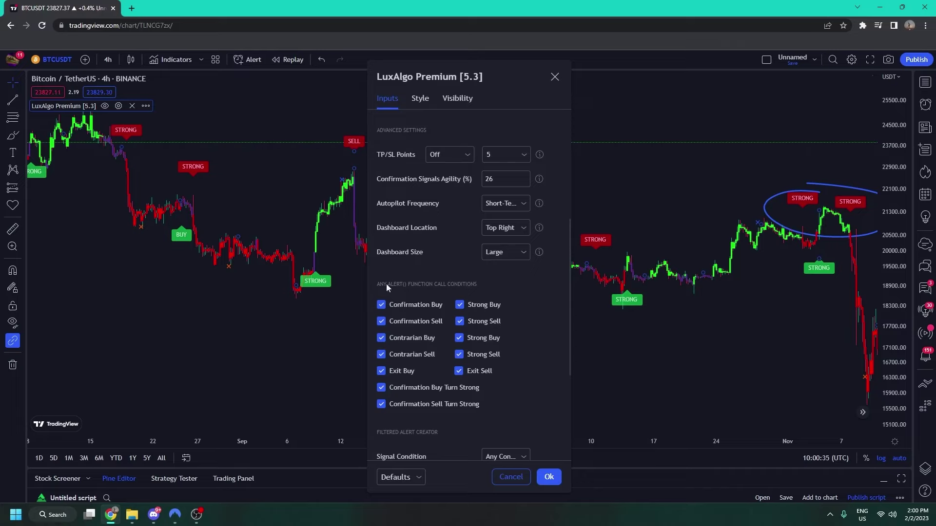
{"action": "left_click", "coordinate": [549, 477]}
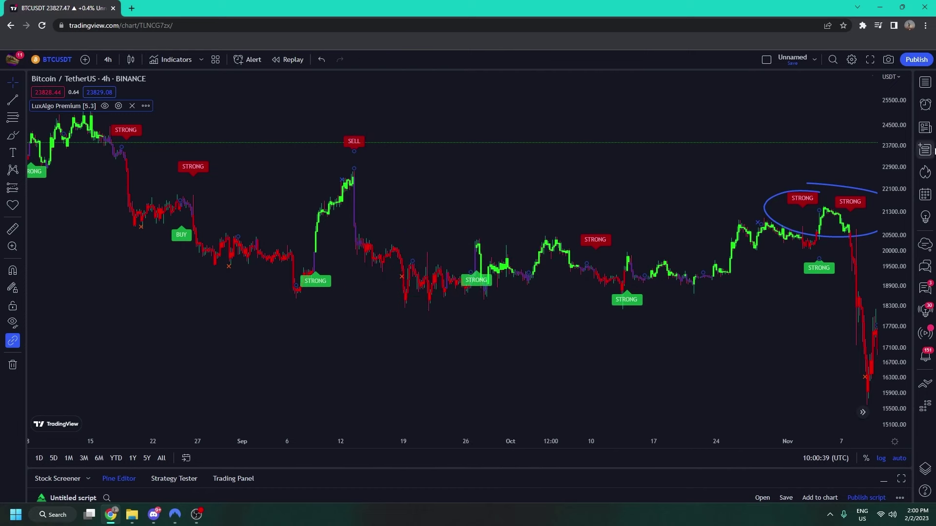
Draft a BTCUSDT alert with LuxAlgo Premium as condition and Any alert() function call as trigger event, then cancel it.
{"action": "left_click", "coordinate": [926, 106]}
{"action": "left_click", "coordinate": [882, 84]}
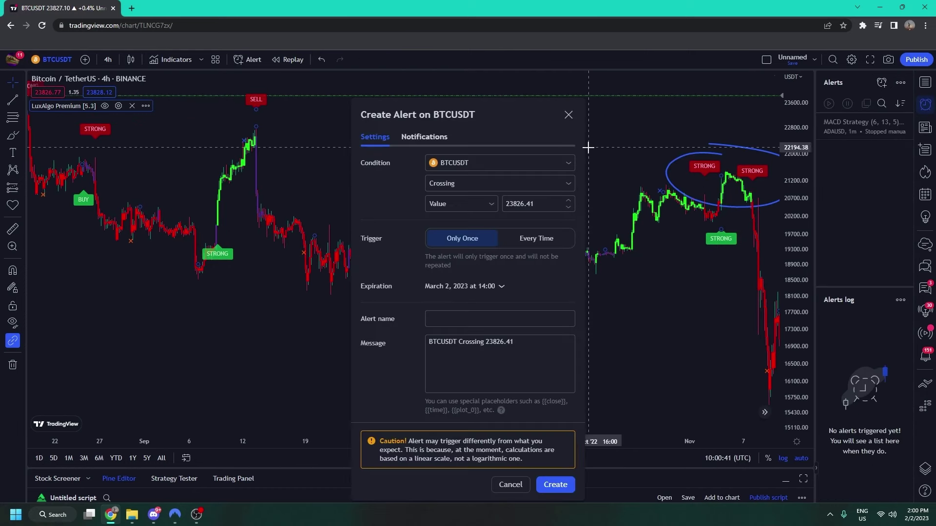
{"action": "left_click", "coordinate": [481, 163]}
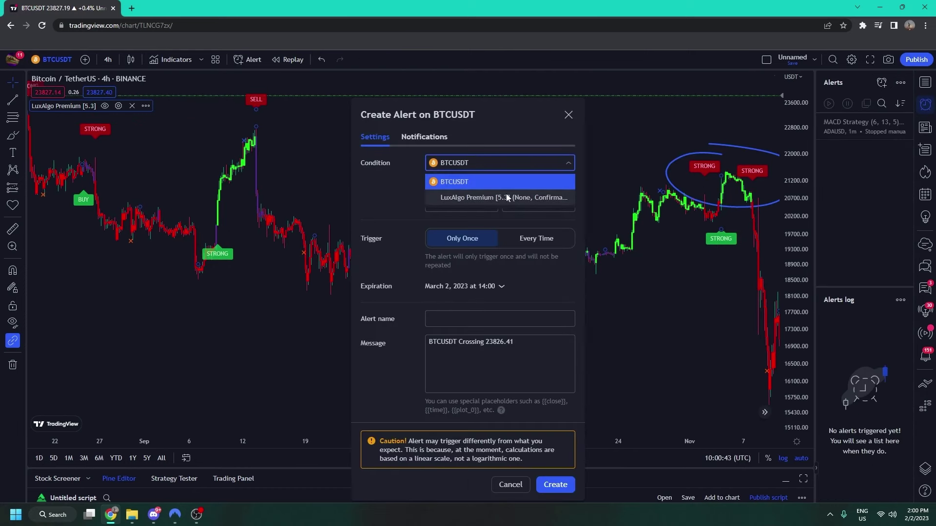
{"action": "left_click", "coordinate": [506, 195]}
{"action": "left_click", "coordinate": [497, 185]}
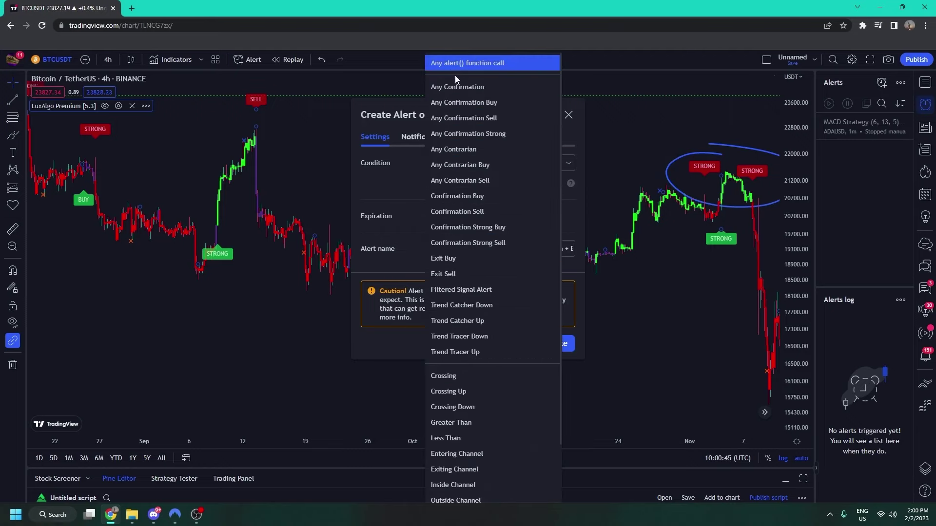
{"action": "left_click", "coordinate": [411, 195]}
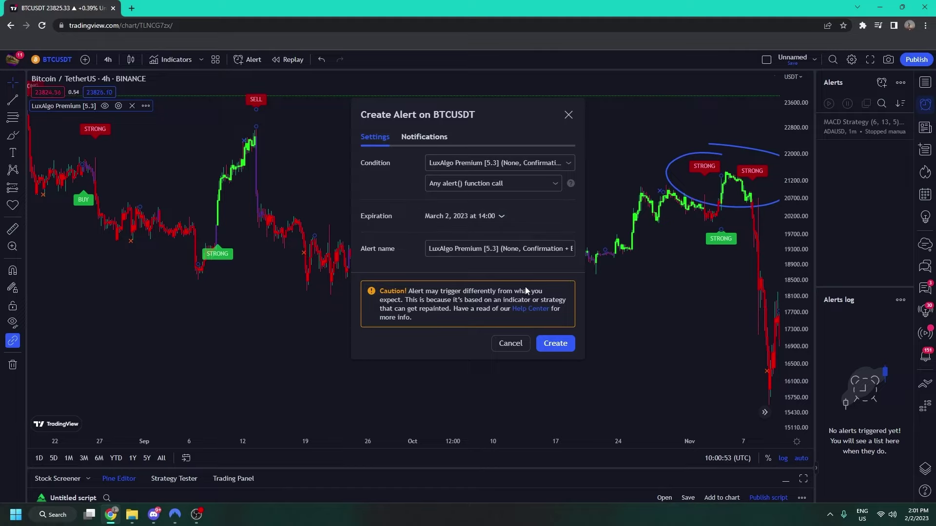
{"action": "left_click", "coordinate": [519, 343]}
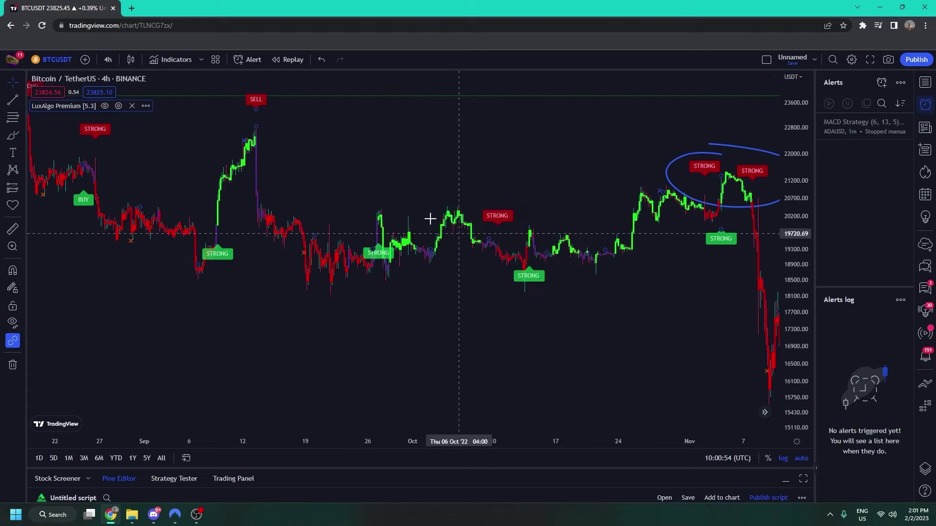
Examine the alert() function call conditions and the Filtered Alert Creator section in the LuxAlgo Premium settings.
{"action": "double_click", "coordinate": [261, 103]}
{"action": "scroll", "coordinate": [557, 295], "scroll_direction": "down", "scroll_amount": 4}
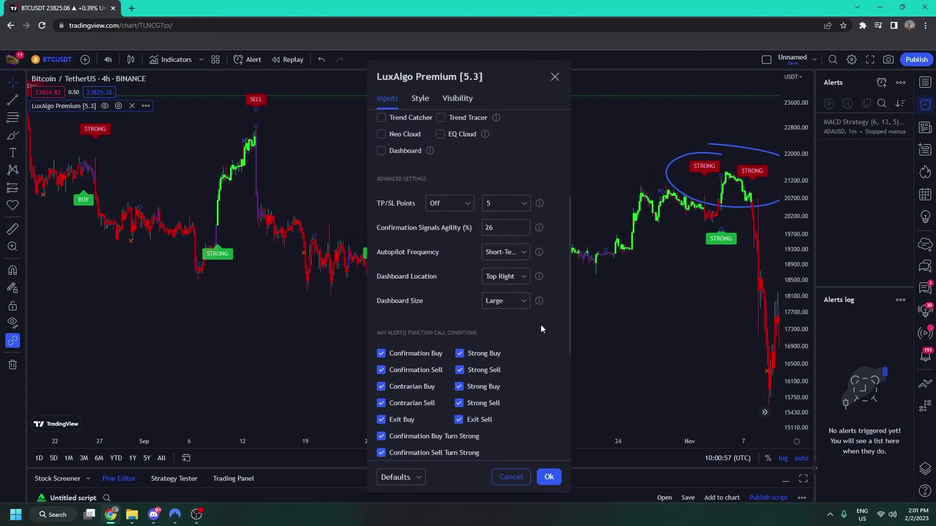
{"action": "scroll", "coordinate": [536, 326], "scroll_direction": "down", "scroll_amount": 4}
{"action": "scroll", "coordinate": [488, 330], "scroll_direction": "up", "scroll_amount": 3}
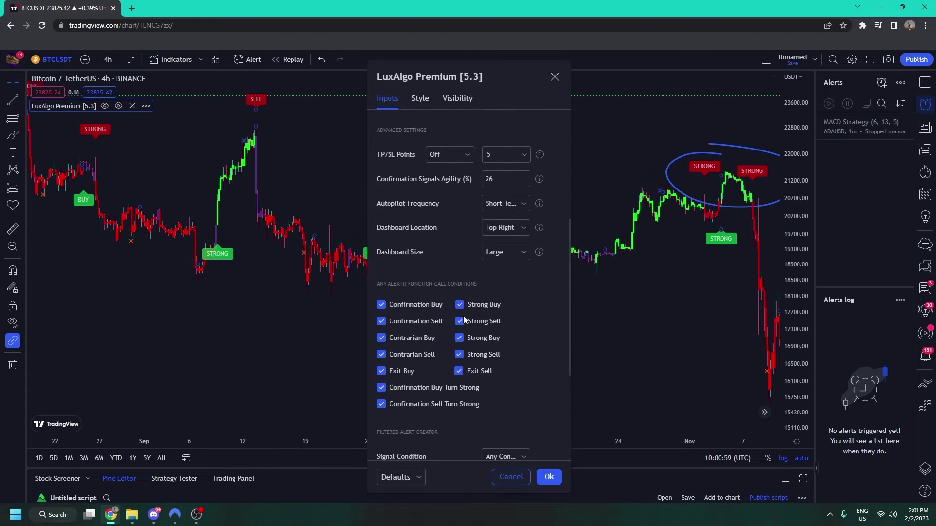
{"action": "scroll", "coordinate": [428, 360], "scroll_direction": "down", "scroll_amount": 3}
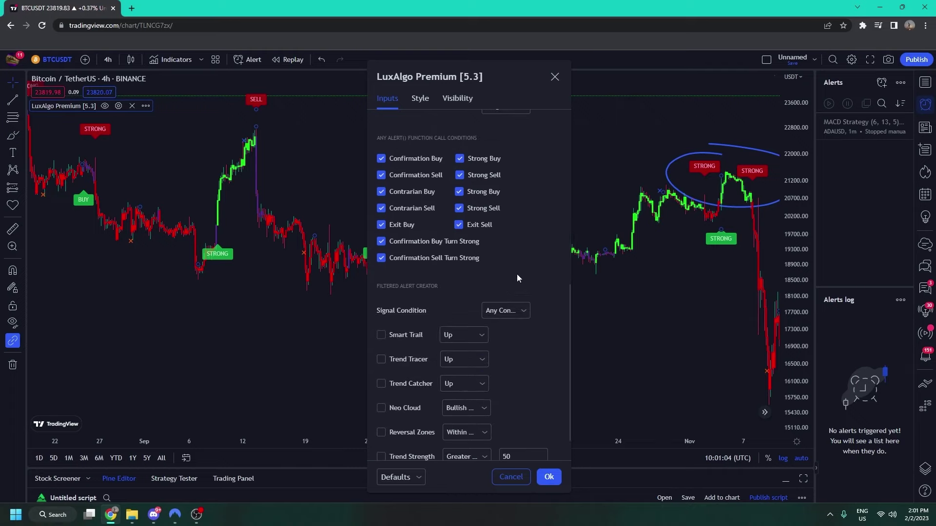
{"action": "scroll", "coordinate": [519, 269], "scroll_direction": "up", "scroll_amount": 8}
{"action": "scroll", "coordinate": [488, 273], "scroll_direction": "down", "scroll_amount": 5}
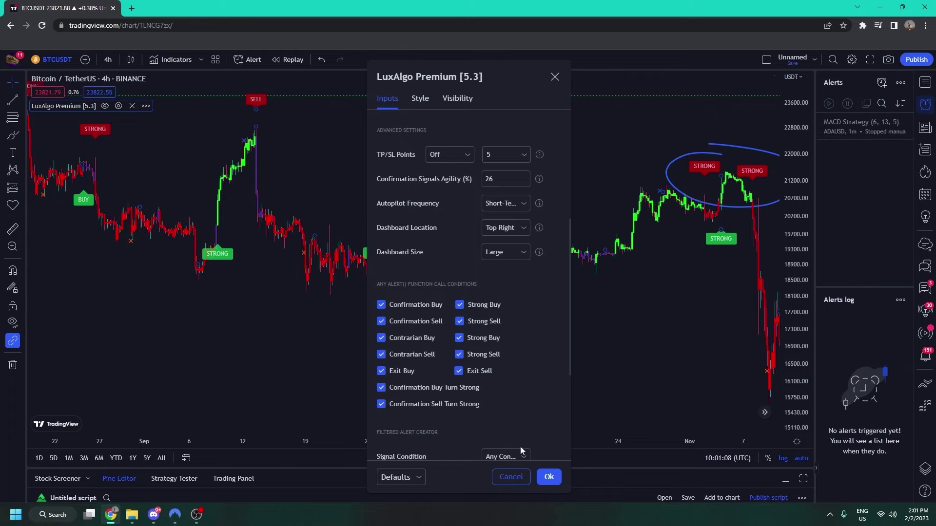
{"action": "left_click", "coordinate": [549, 477]}
Draft a BTCUSDT alert on LuxAlgo Premium's Exit Buy condition with the Once Per Bar Close trigger, then cancel it.
{"action": "left_click", "coordinate": [880, 83]}
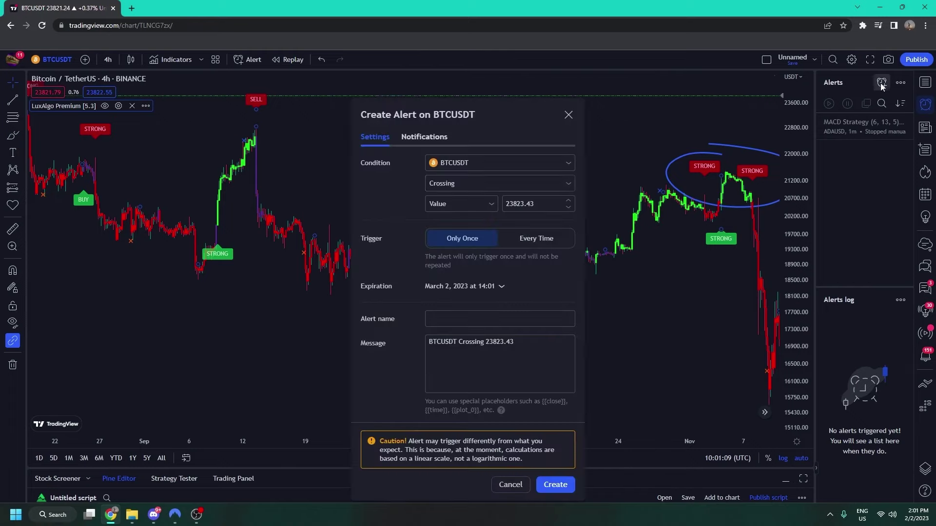
{"action": "left_click", "coordinate": [497, 163]}
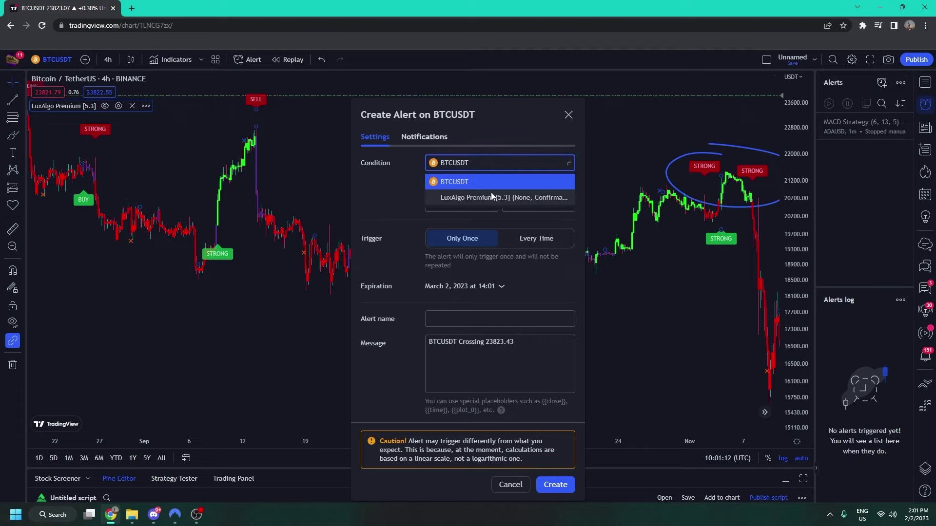
{"action": "left_click", "coordinate": [490, 194]}
{"action": "left_click", "coordinate": [464, 183]}
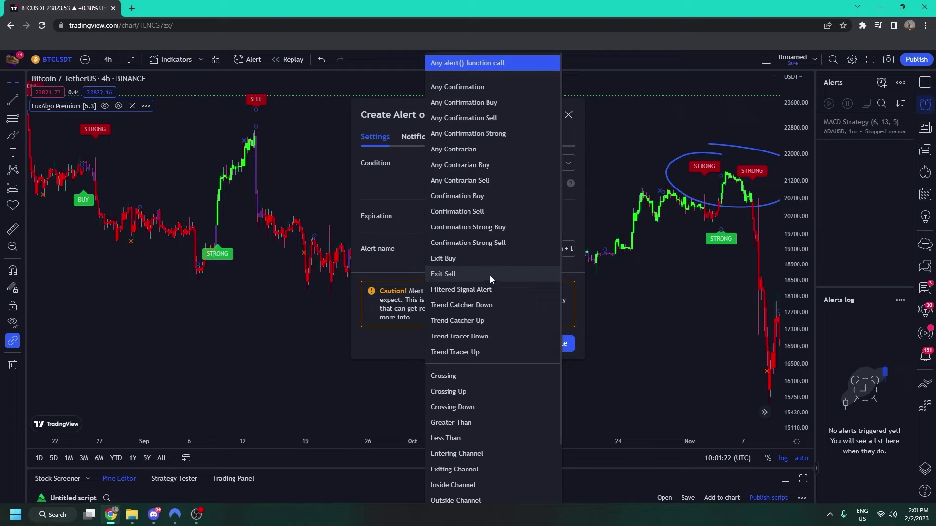
{"action": "left_click", "coordinate": [484, 260]}
{"action": "left_click", "coordinate": [479, 238]}
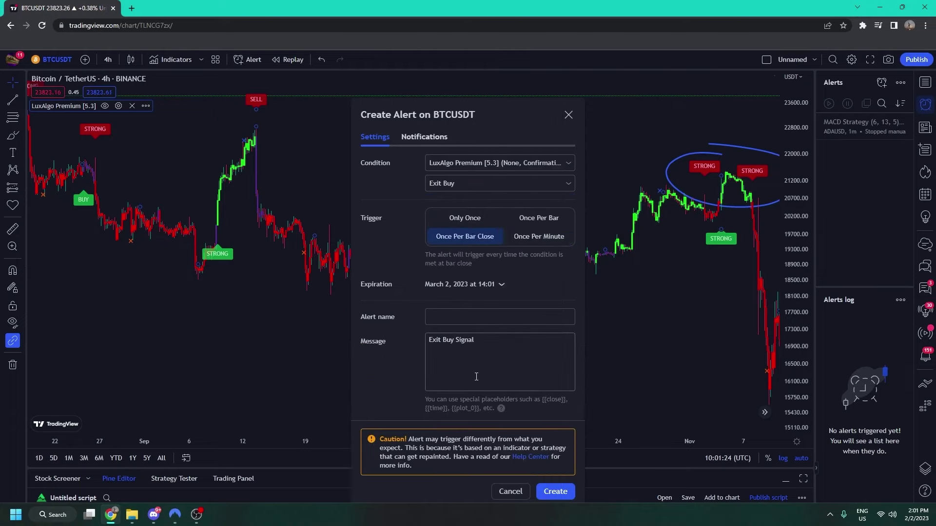
{"action": "left_click", "coordinate": [521, 490]}
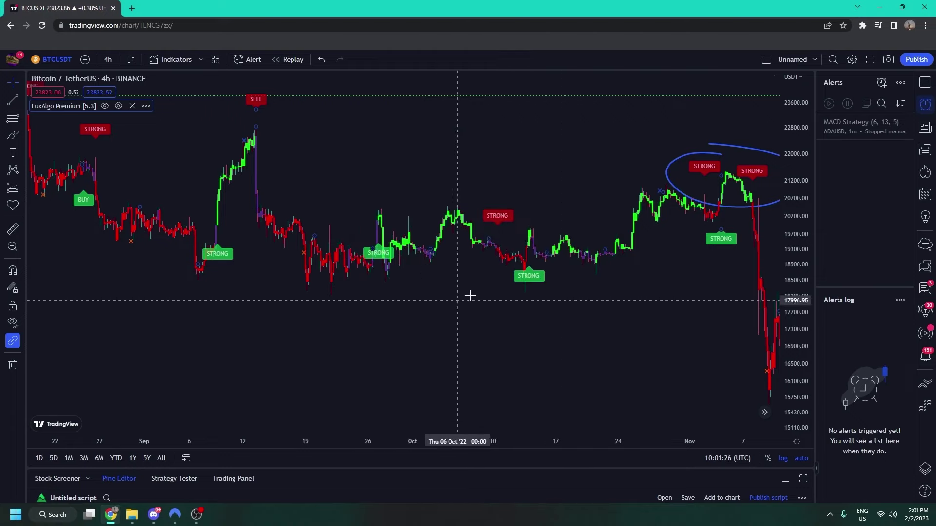
Check the signal condition options of the Filtered Alert Creator, and turn on the Smart Trail overlay for LuxAlgo Premium.
{"action": "double_click", "coordinate": [551, 279]}
{"action": "scroll", "coordinate": [476, 373], "scroll_direction": "down", "scroll_amount": 4}
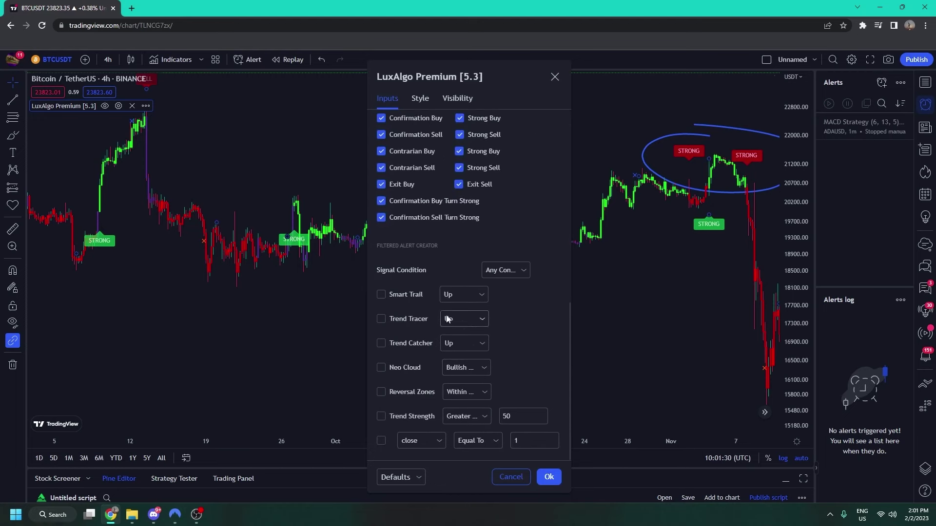
{"action": "left_click", "coordinate": [516, 271]}
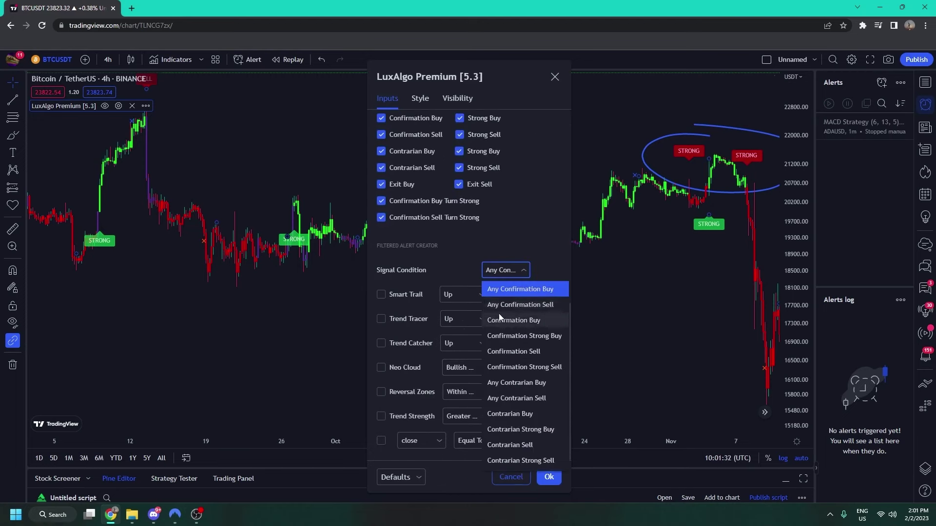
{"action": "left_click", "coordinate": [442, 256]}
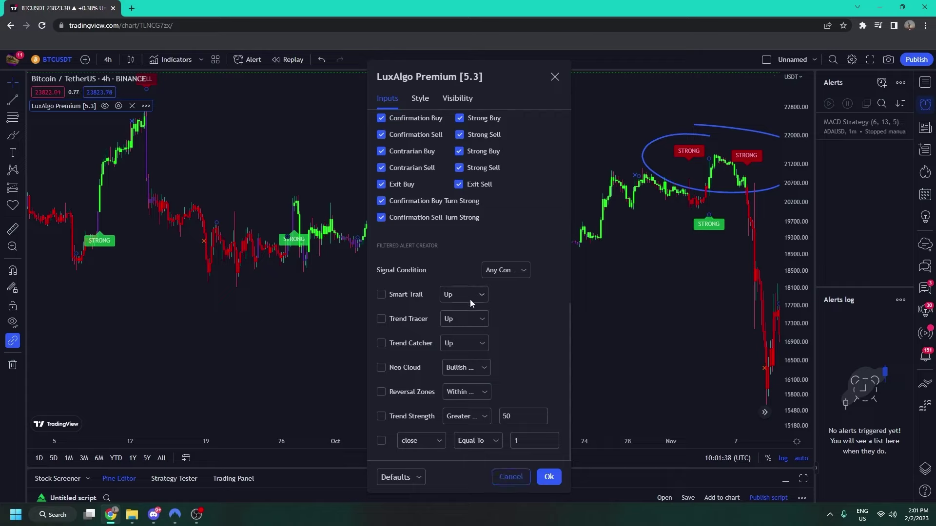
{"action": "scroll", "coordinate": [455, 278], "scroll_direction": "up", "scroll_amount": 10}
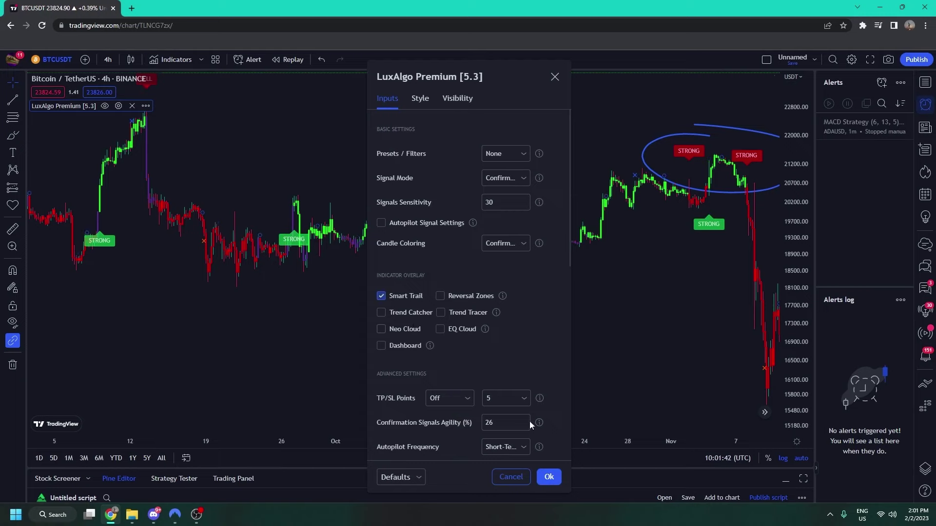
{"action": "left_click", "coordinate": [549, 477]}
Set LuxAlgo Premium's Filtered Alert Creator to the Confirmation Strong Buy signal condition with the Smart Trail filter enabled as Up.
{"action": "scroll", "coordinate": [387, 327], "scroll_direction": "right", "scroll_amount": 5}
{"action": "scroll", "coordinate": [393, 311], "scroll_direction": "right", "scroll_amount": 8}
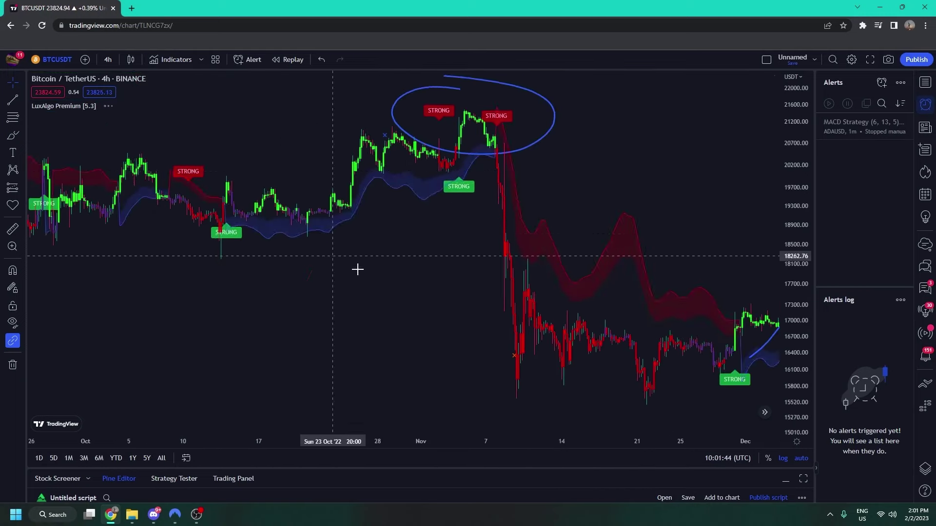
{"action": "scroll", "coordinate": [141, 190], "scroll_direction": "right", "scroll_amount": 3}
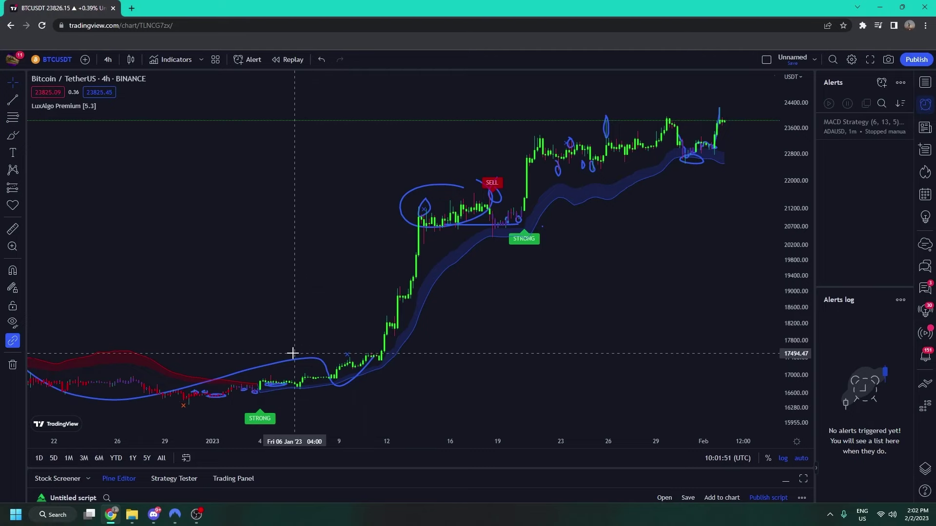
{"action": "double_click", "coordinate": [538, 244]}
{"action": "scroll", "coordinate": [441, 344], "scroll_direction": "down", "scroll_amount": 5}
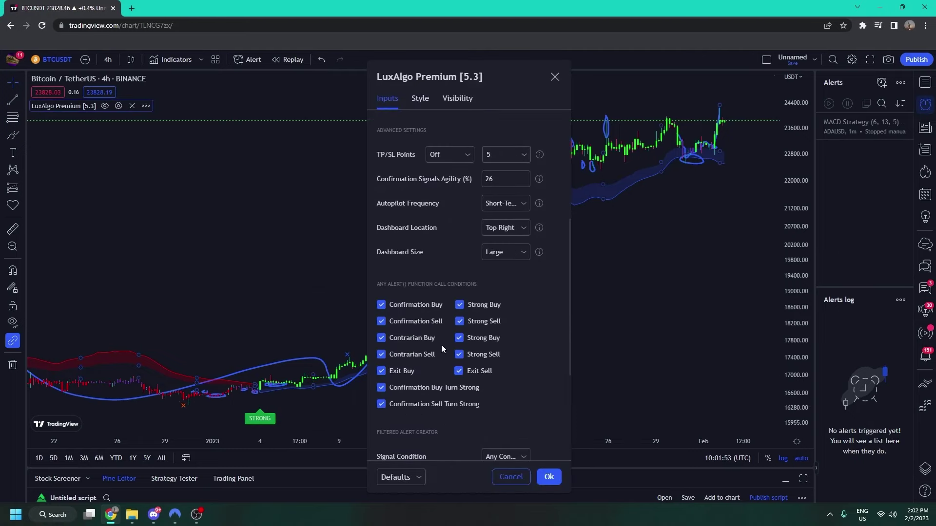
{"action": "scroll", "coordinate": [447, 342], "scroll_direction": "down", "scroll_amount": 5}
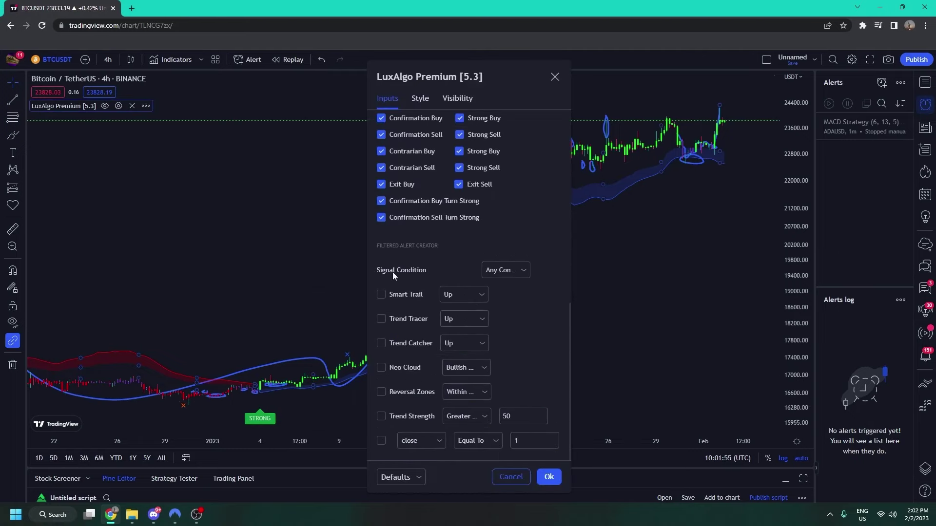
{"action": "left_click", "coordinate": [502, 271]}
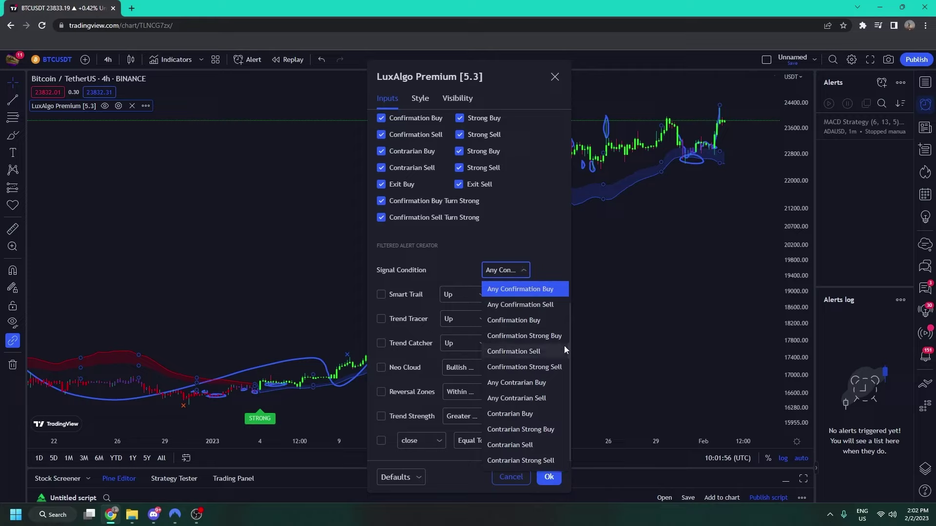
{"action": "left_click", "coordinate": [537, 336]}
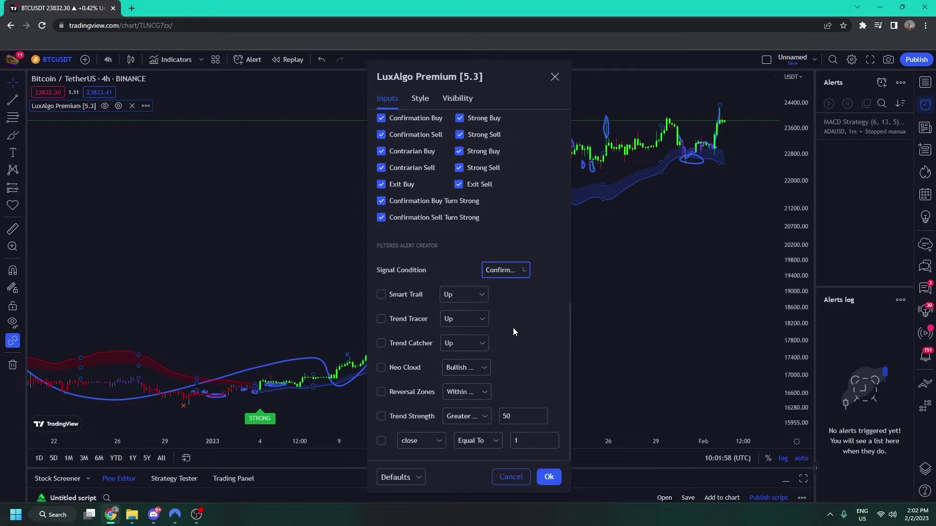
{"action": "left_click", "coordinate": [381, 294]}
{"action": "left_click", "coordinate": [467, 295]}
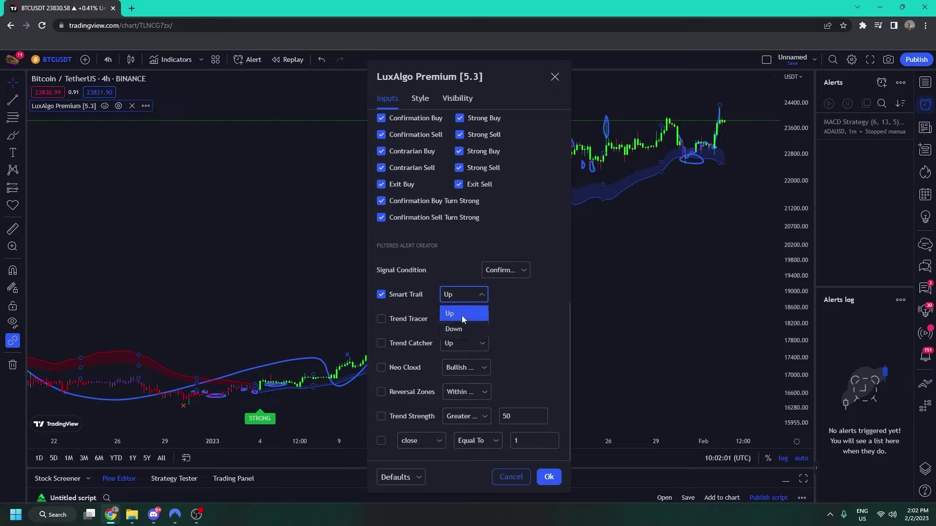
{"action": "left_click", "coordinate": [484, 322]}
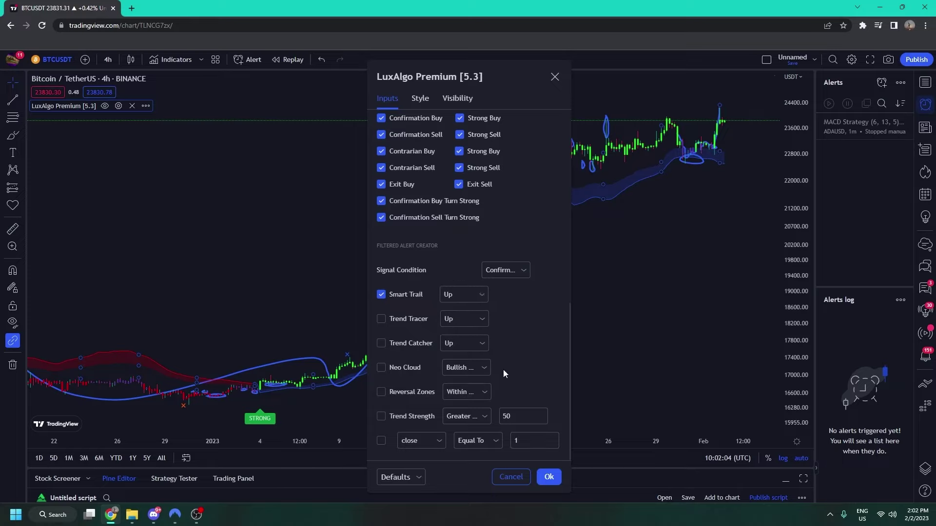
{"action": "left_click", "coordinate": [549, 477]}
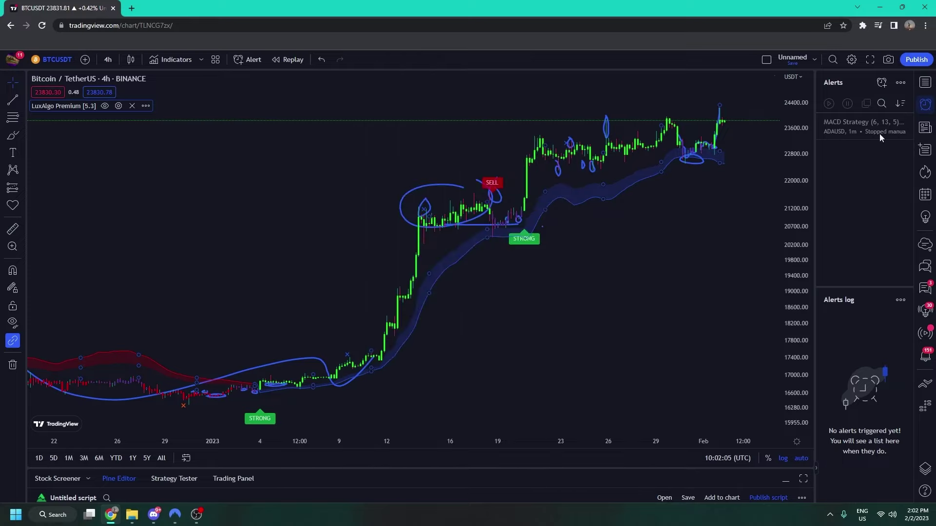
Draft a BTCUSDT alert on LuxAlgo Premium's Filtered Signal Alert condition with the Once Per Bar Close trigger, then cancel it.
{"action": "left_click", "coordinate": [880, 80]}
{"action": "left_click", "coordinate": [462, 163]}
{"action": "left_click", "coordinate": [490, 196]}
{"action": "left_click", "coordinate": [475, 184]}
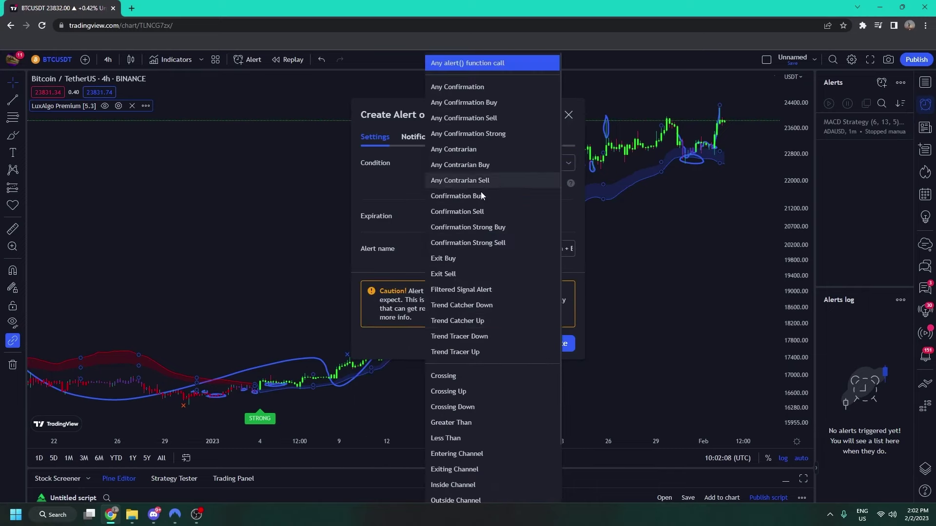
{"action": "left_click", "coordinate": [473, 289]}
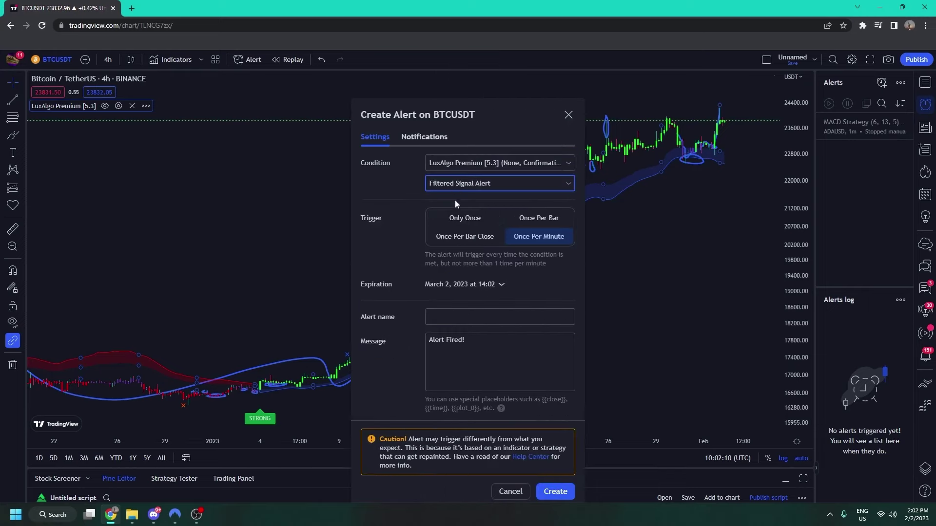
{"action": "left_click", "coordinate": [472, 236]}
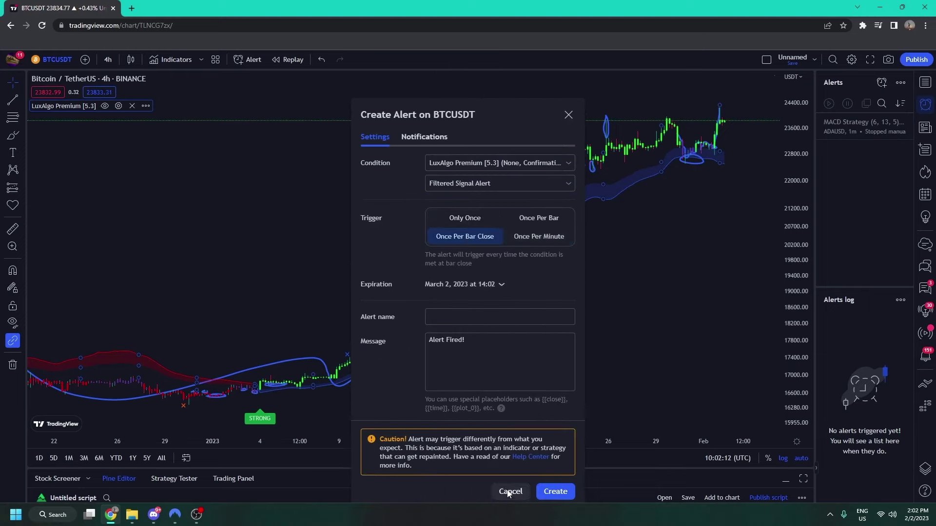
{"action": "left_click", "coordinate": [509, 491]}
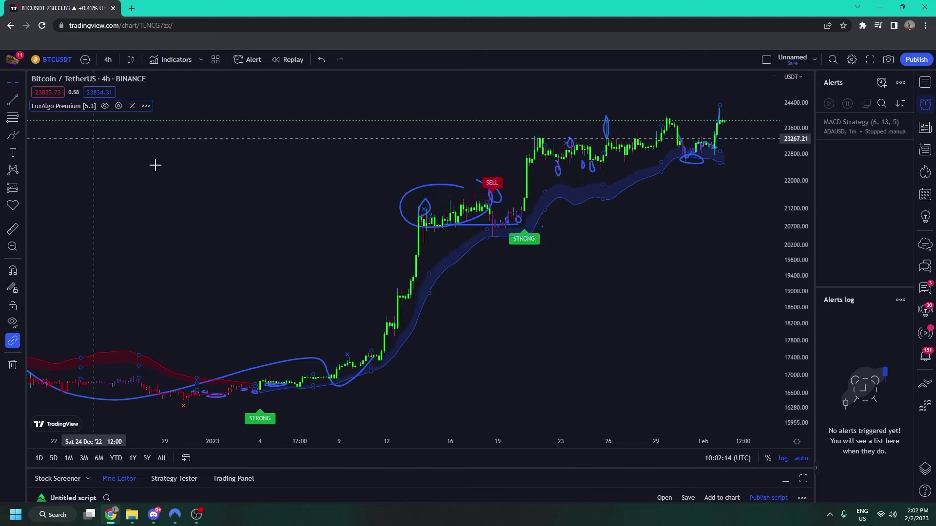
Review the Filtered Alert Creator's signal condition options and filters, along with the other input settings of LuxAlgo Premium.
{"action": "double_click", "coordinate": [522, 244]}
{"action": "scroll", "coordinate": [451, 374], "scroll_direction": "down", "scroll_amount": 6}
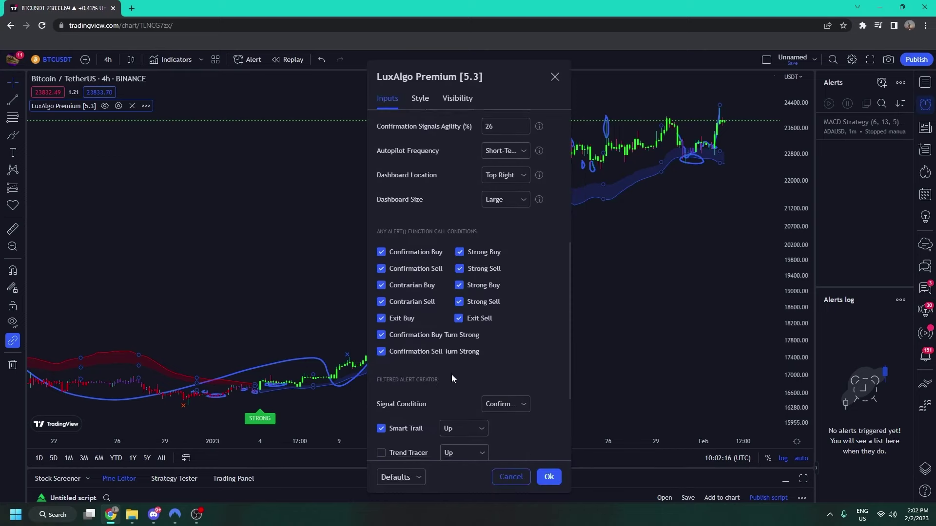
{"action": "scroll", "coordinate": [451, 374], "scroll_direction": "down", "scroll_amount": 3}
{"action": "left_click", "coordinate": [500, 277]}
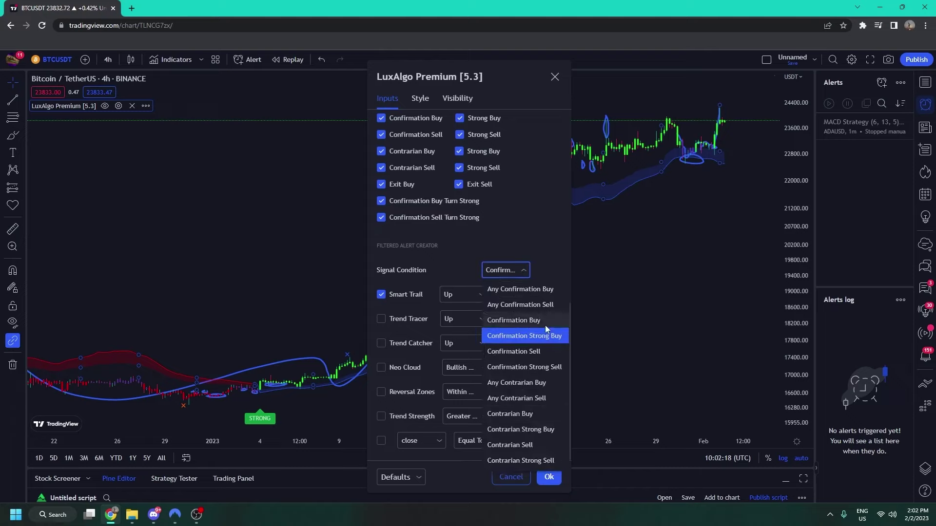
{"action": "left_click", "coordinate": [429, 362]}
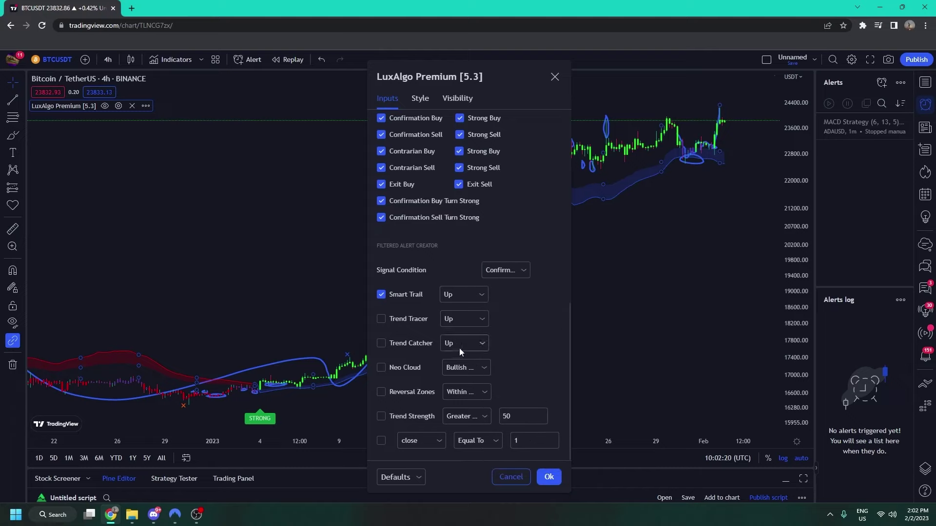
{"action": "scroll", "coordinate": [470, 393], "scroll_direction": "up", "scroll_amount": 6}
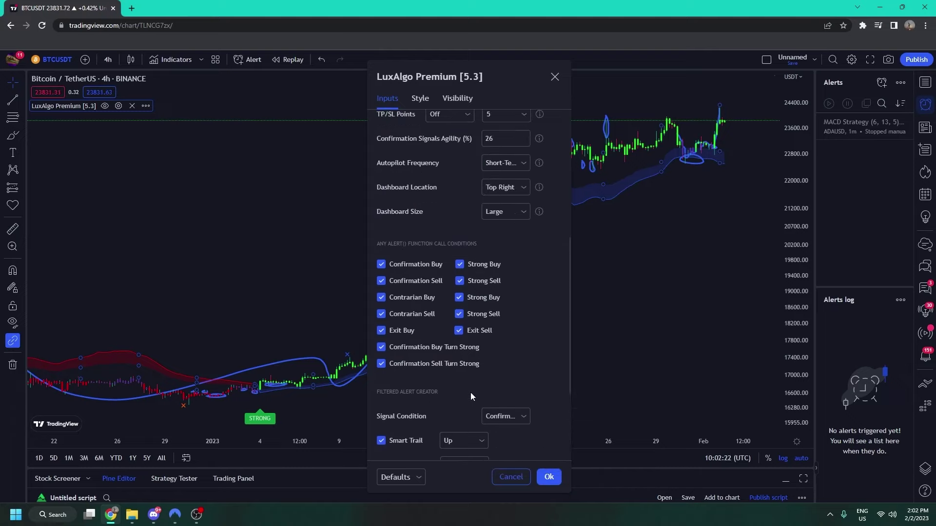
{"action": "scroll", "coordinate": [471, 393], "scroll_direction": "down", "scroll_amount": 6}
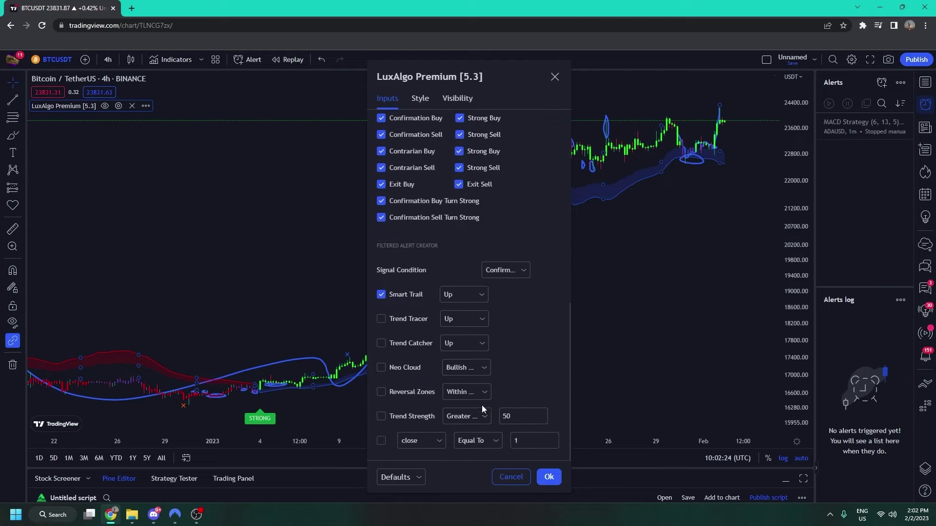
{"action": "scroll", "coordinate": [444, 425], "scroll_direction": "up", "scroll_amount": 10}
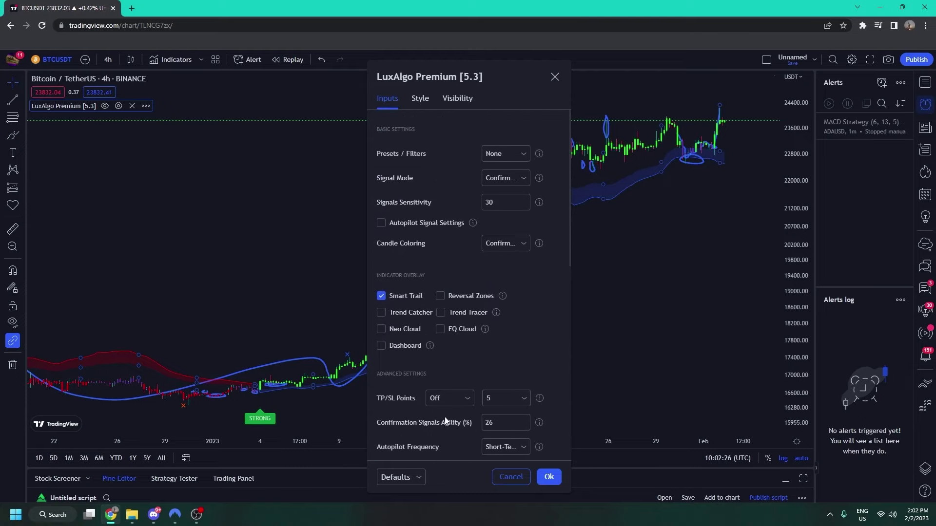